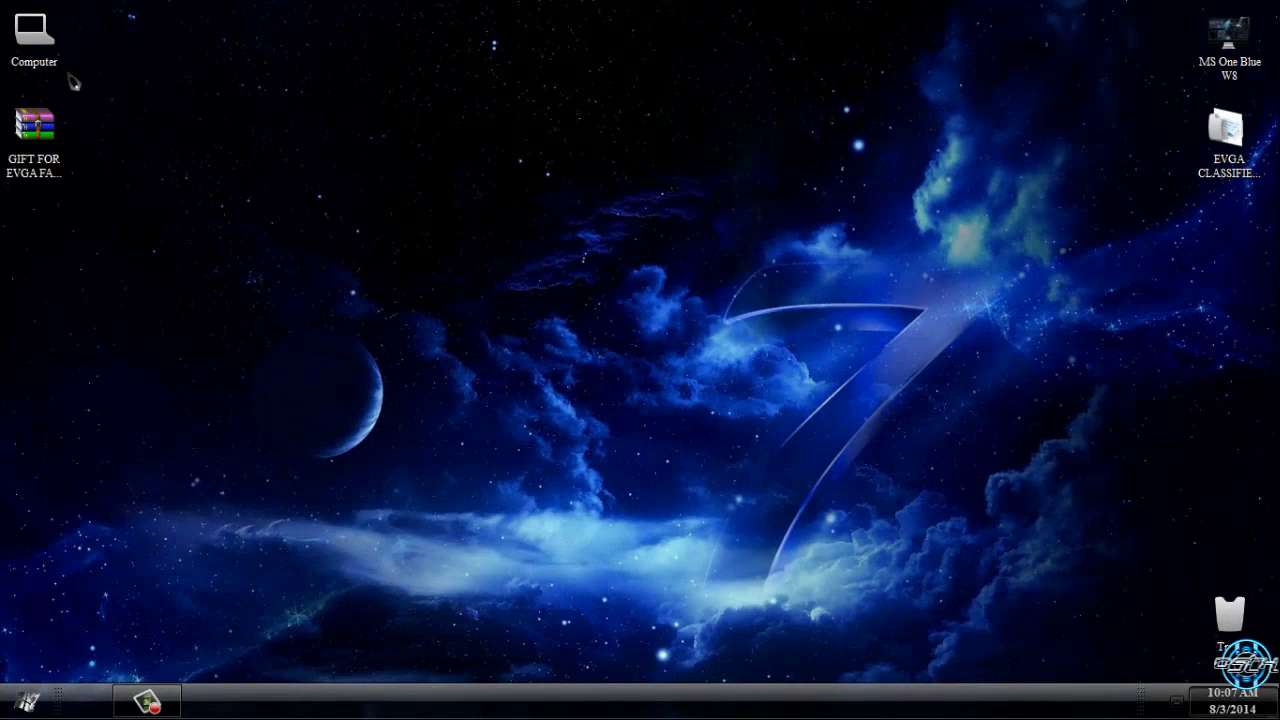
# Extract the GIFT FOR EVGA FANS ;o) archive into its own folder
pyautogui.click(66, 129)
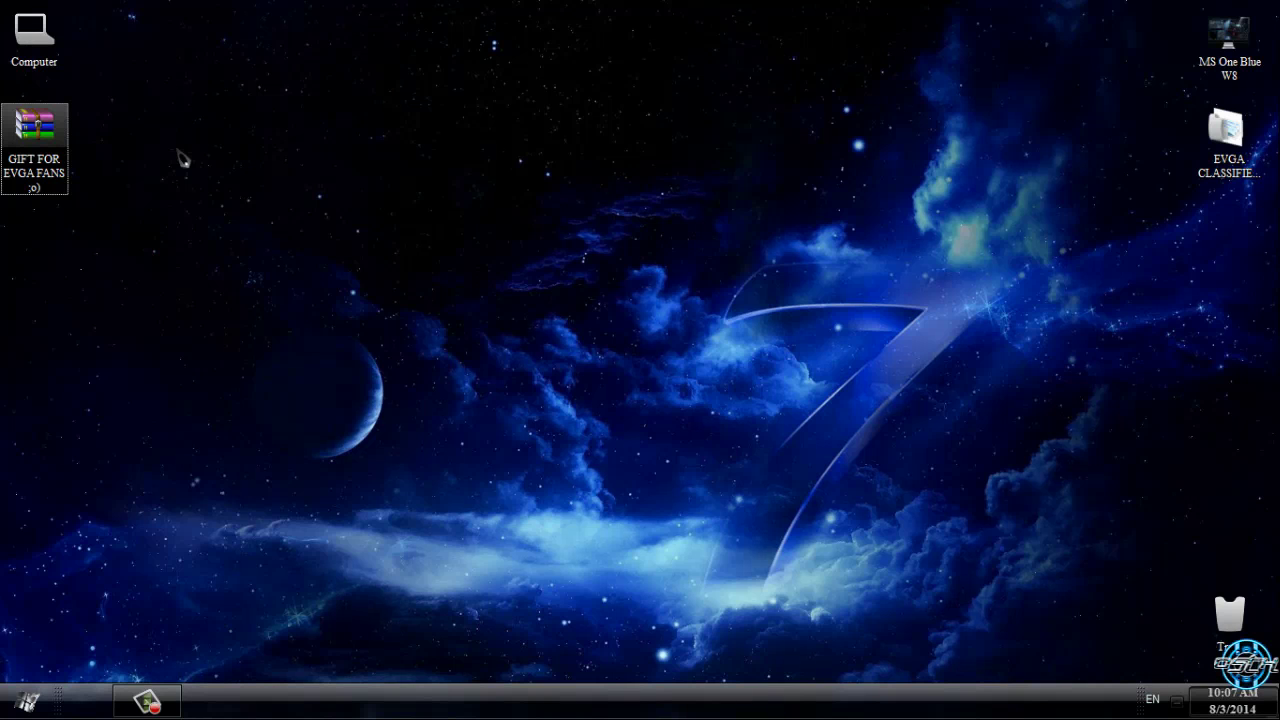
pyautogui.rightClick(53, 151)
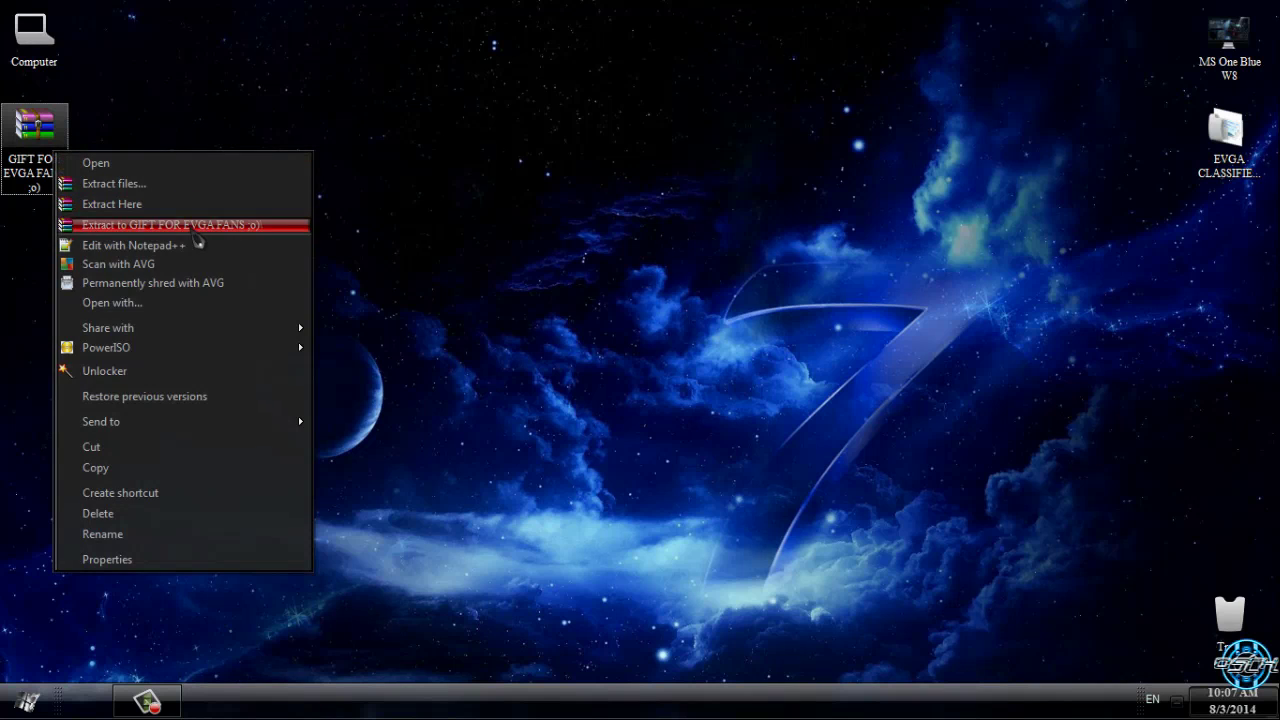
pyautogui.click(192, 226)
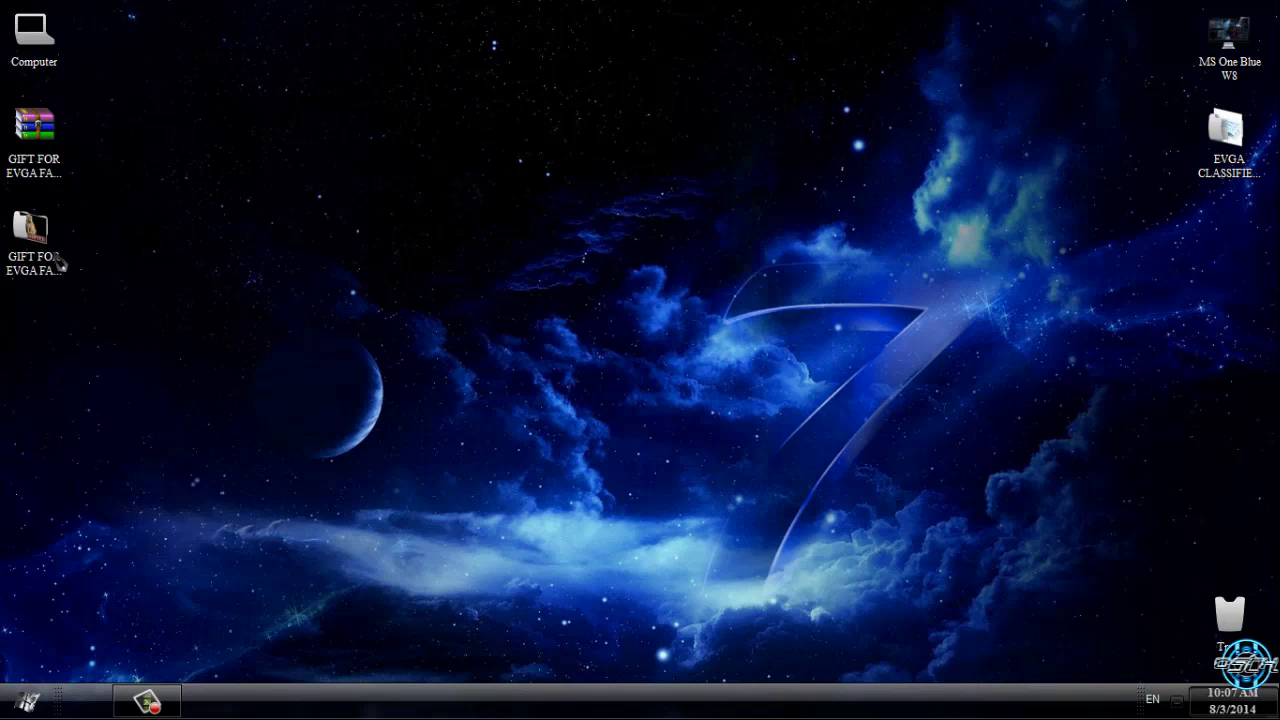
# Open the extracted folder maximized, then the inner gift folder and its Screen-shots folder
pyautogui.doubleClick(58, 262)
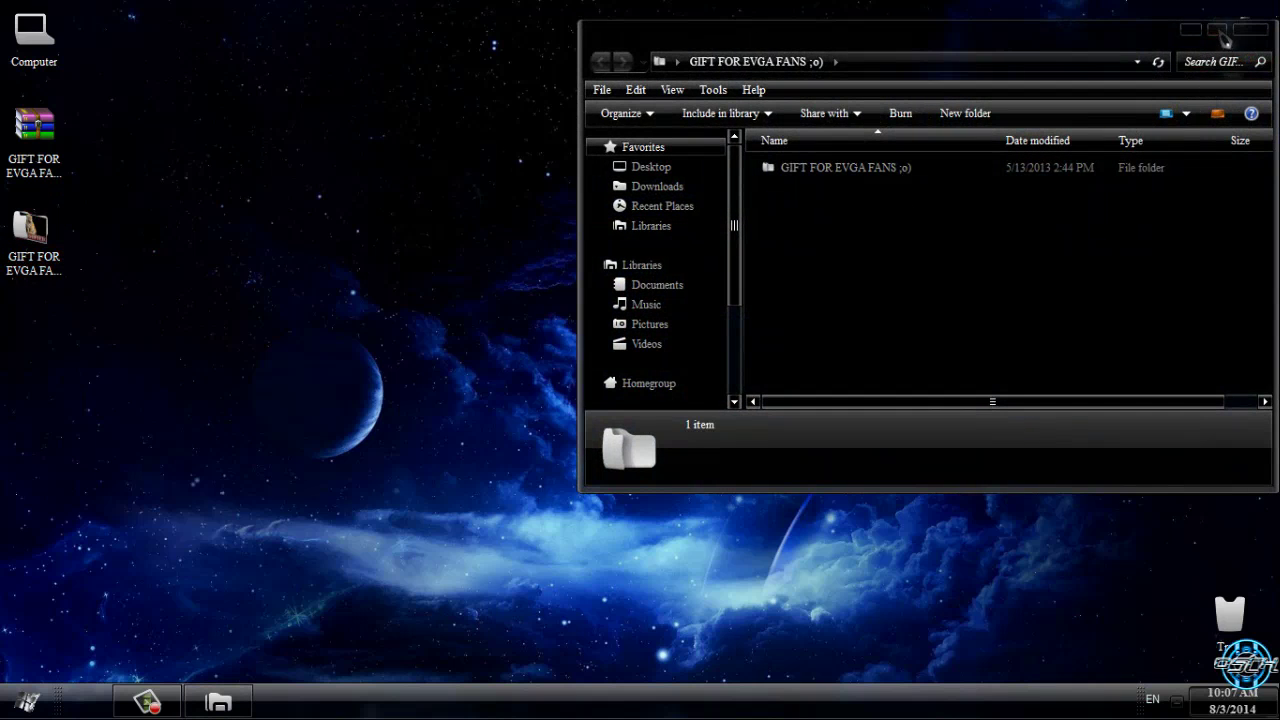
pyautogui.click(1219, 31)
pyautogui.doubleClick(488, 142)
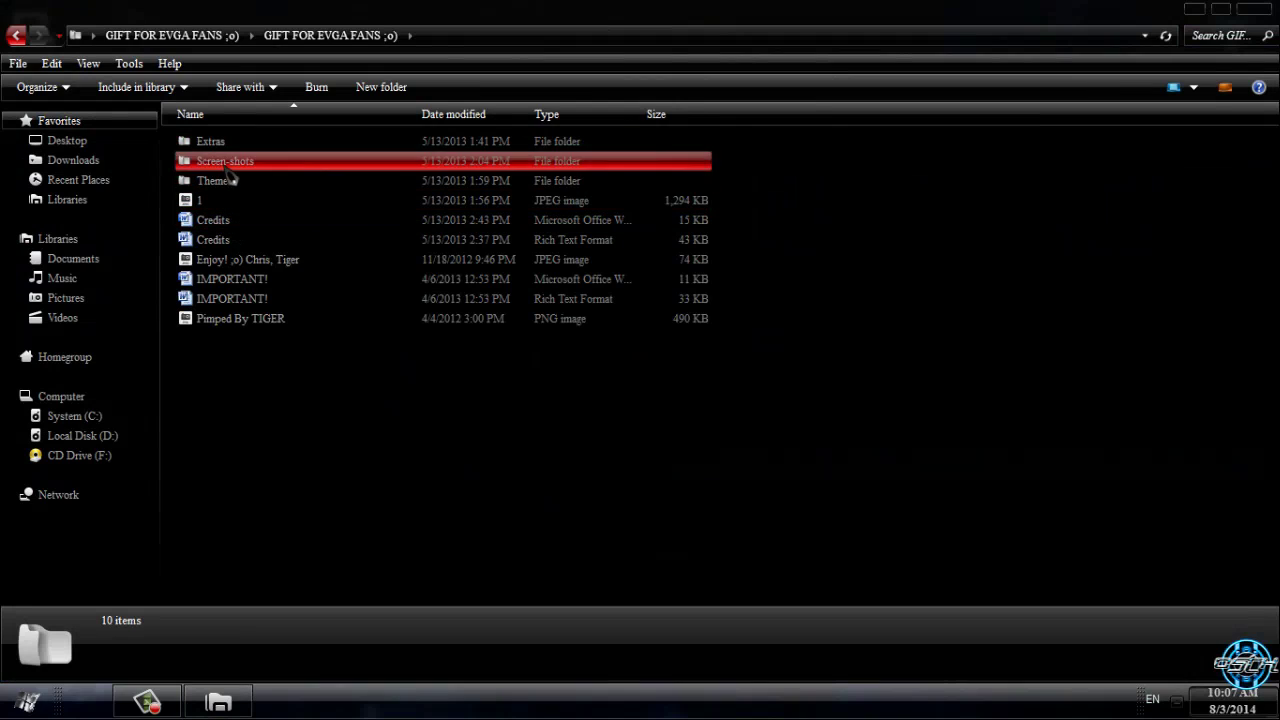
pyautogui.doubleClick(226, 168)
# Open the first preview image and page forward to the EVGA Classified desktop screenshot 'A (4)'
pyautogui.doubleClick(224, 166)
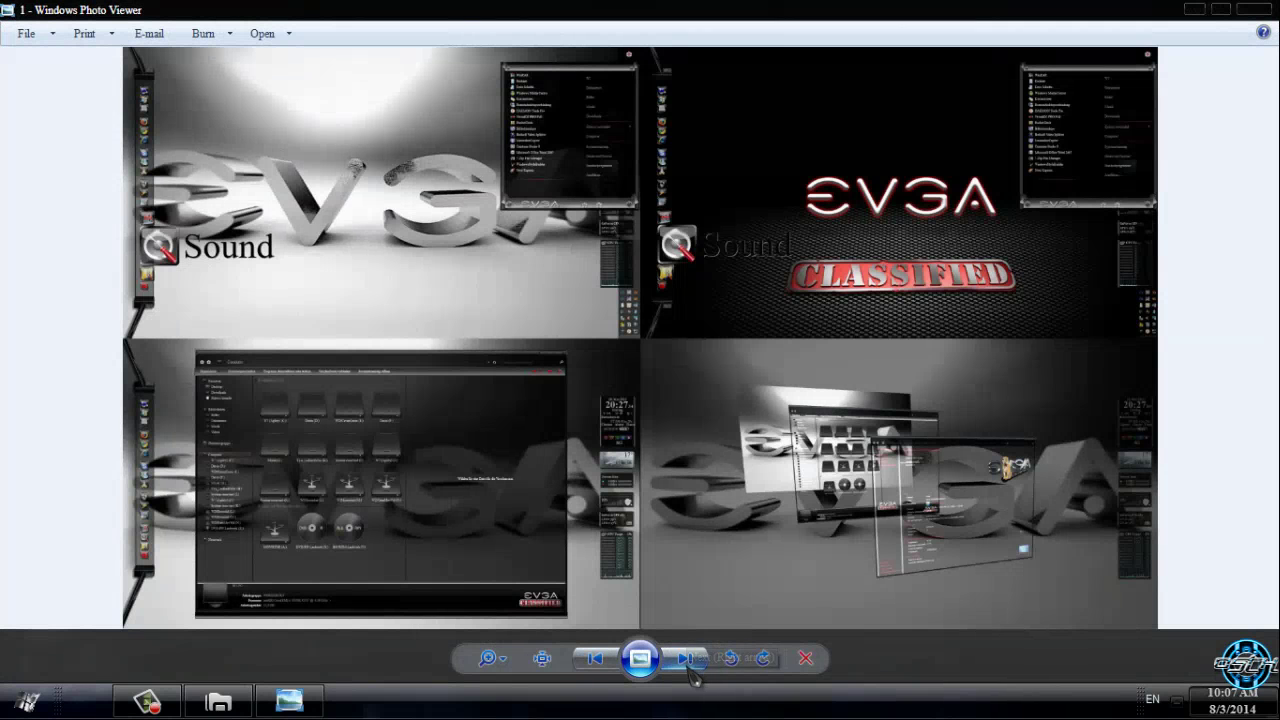
pyautogui.click(686, 660)
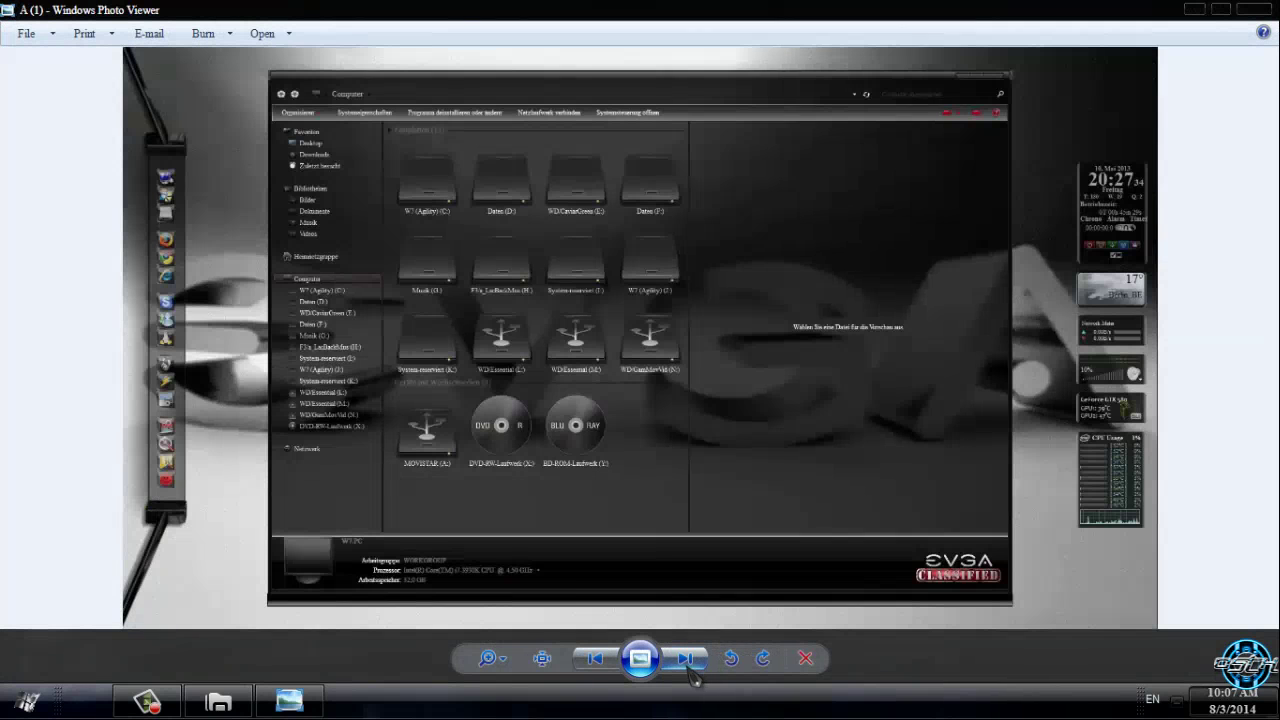
pyautogui.click(686, 660)
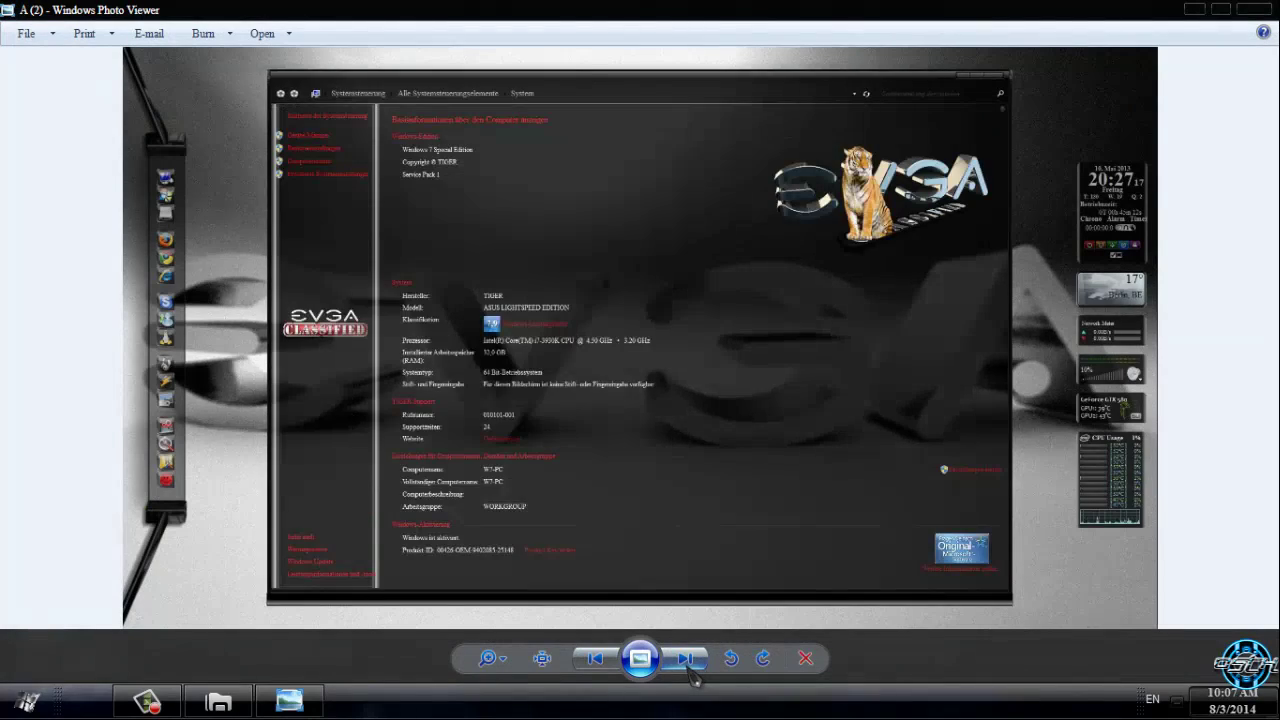
pyautogui.click(686, 660)
pyautogui.click(686, 660)
pyautogui.click(686, 660)
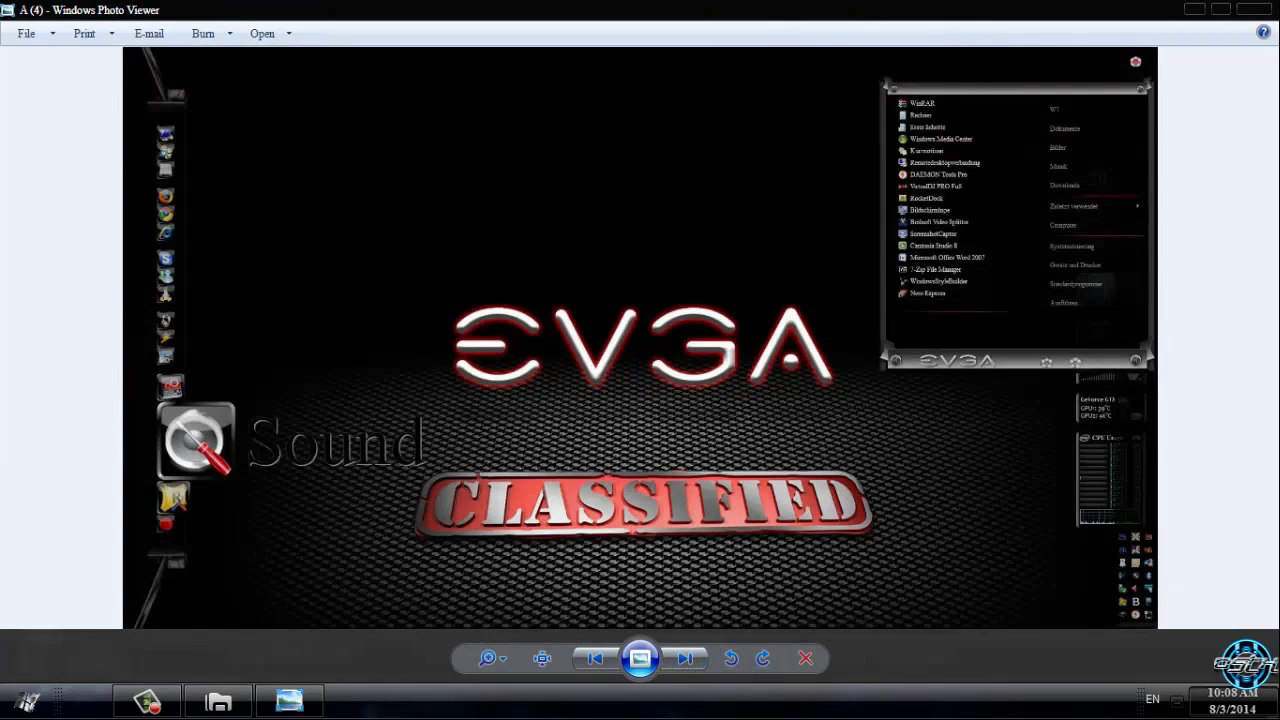
# Copy both EVGA CLASSIFIED by Tiger items from the Theme subfolder
pyautogui.click(1255, 9)
pyautogui.click(16, 36)
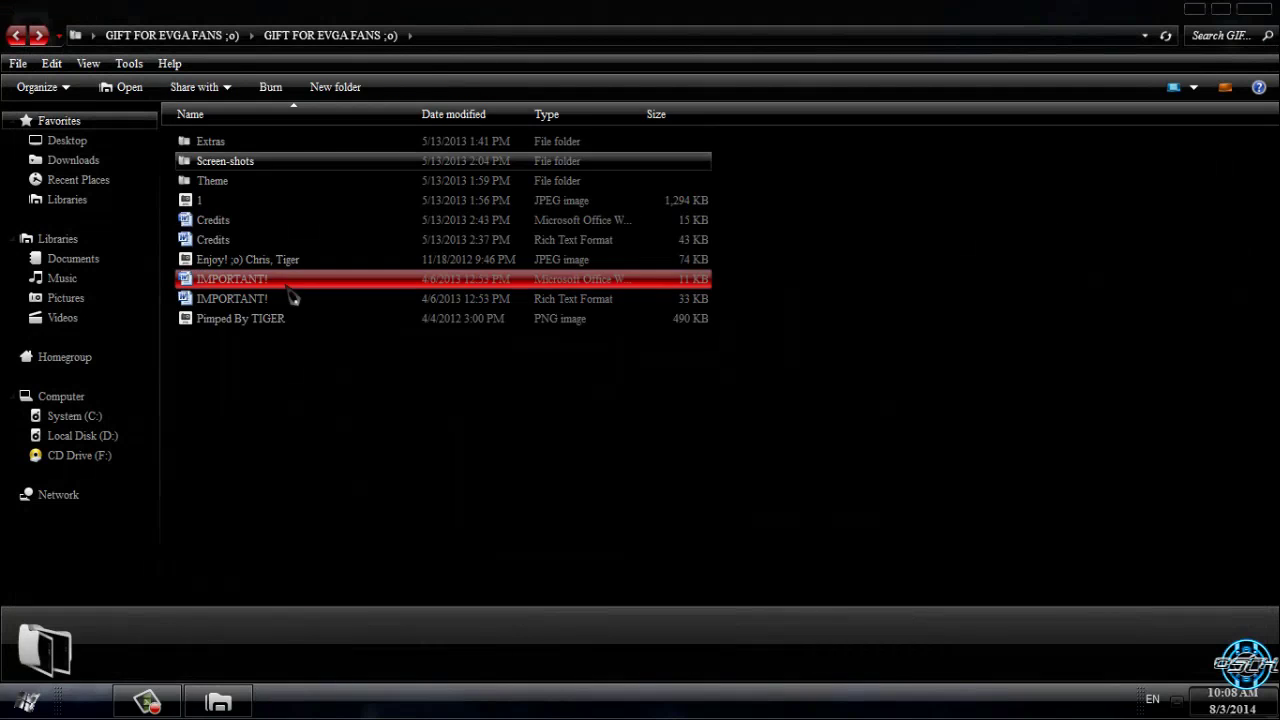
pyautogui.doubleClick(228, 182)
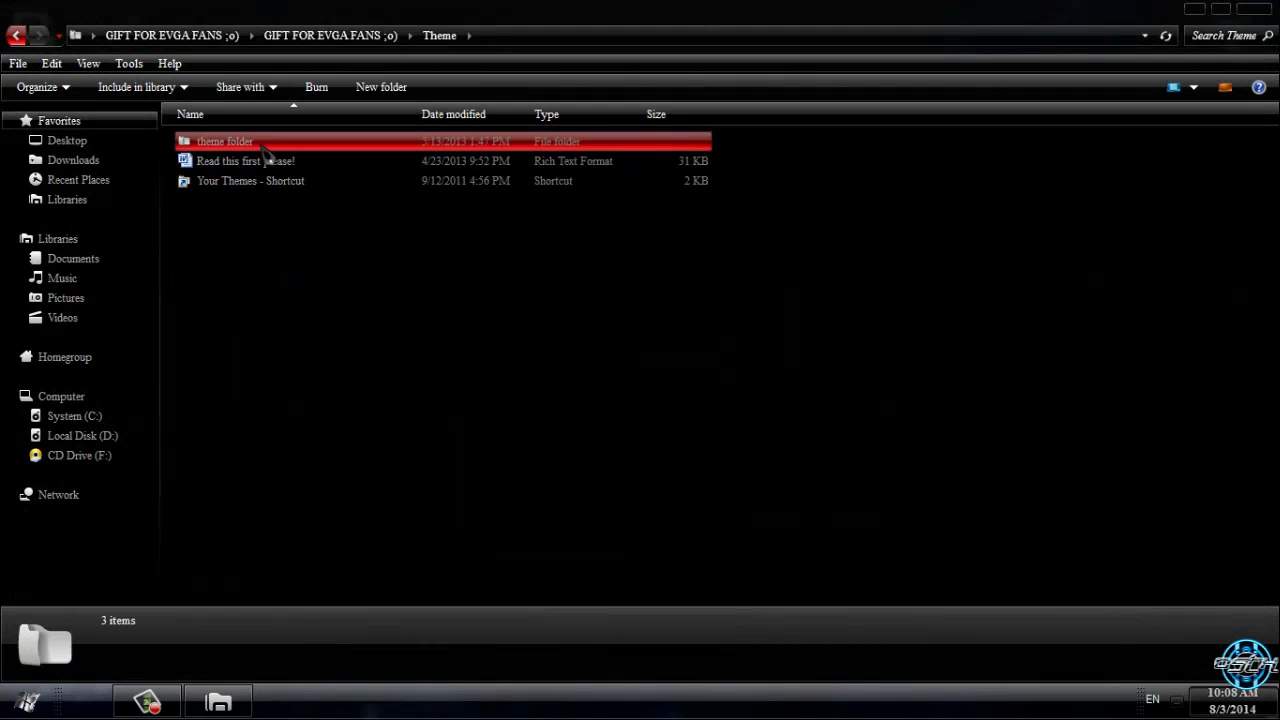
pyautogui.doubleClick(240, 142)
pyautogui.moveTo(345, 200); pyautogui.dragTo(266, 142)
pyautogui.rightClick(268, 145)
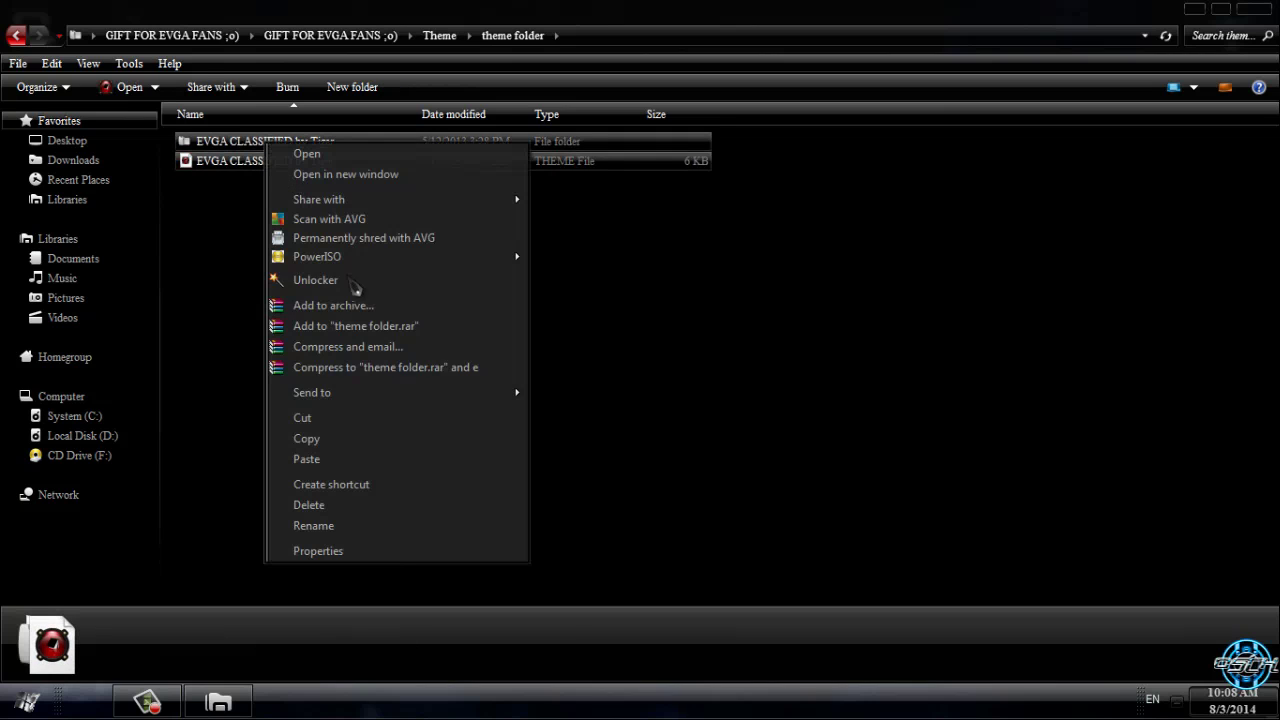
pyautogui.click(300, 437)
# Paste them into Windows\Resources\Themes via the Your Themes shortcut, replacing the existing copies
pyautogui.click(18, 38)
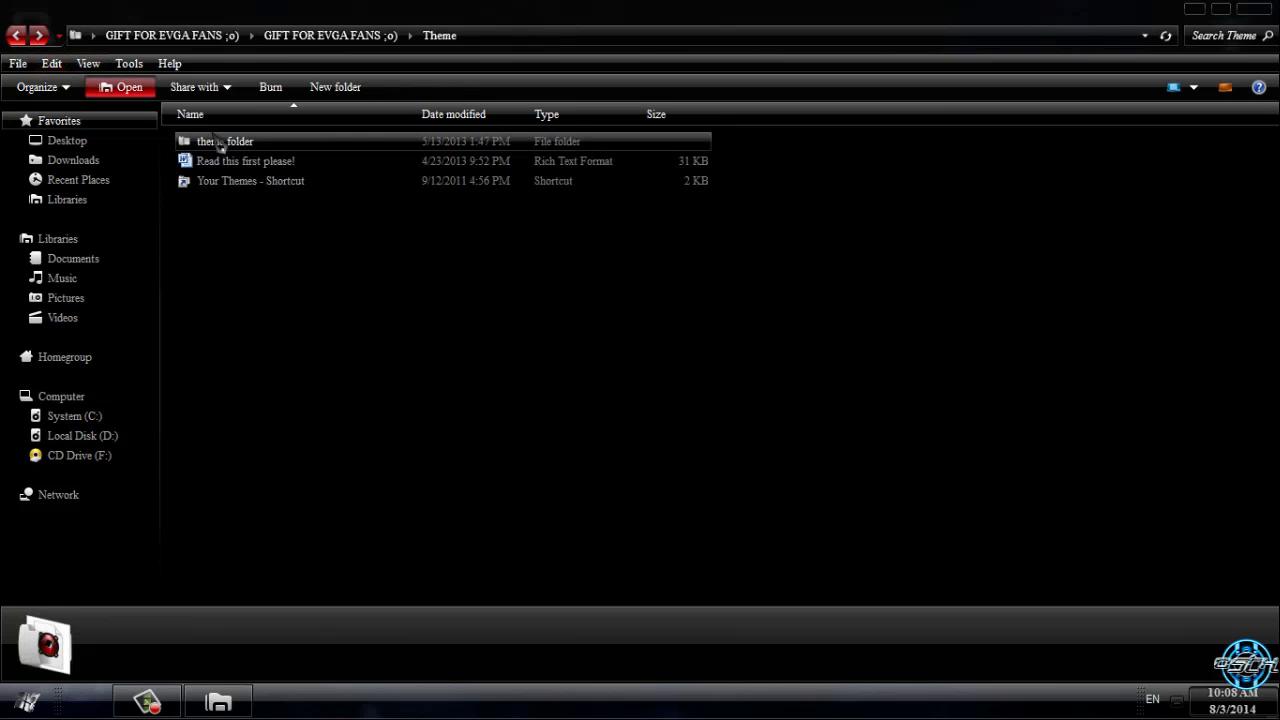
pyautogui.click(251, 162)
pyautogui.click(260, 188)
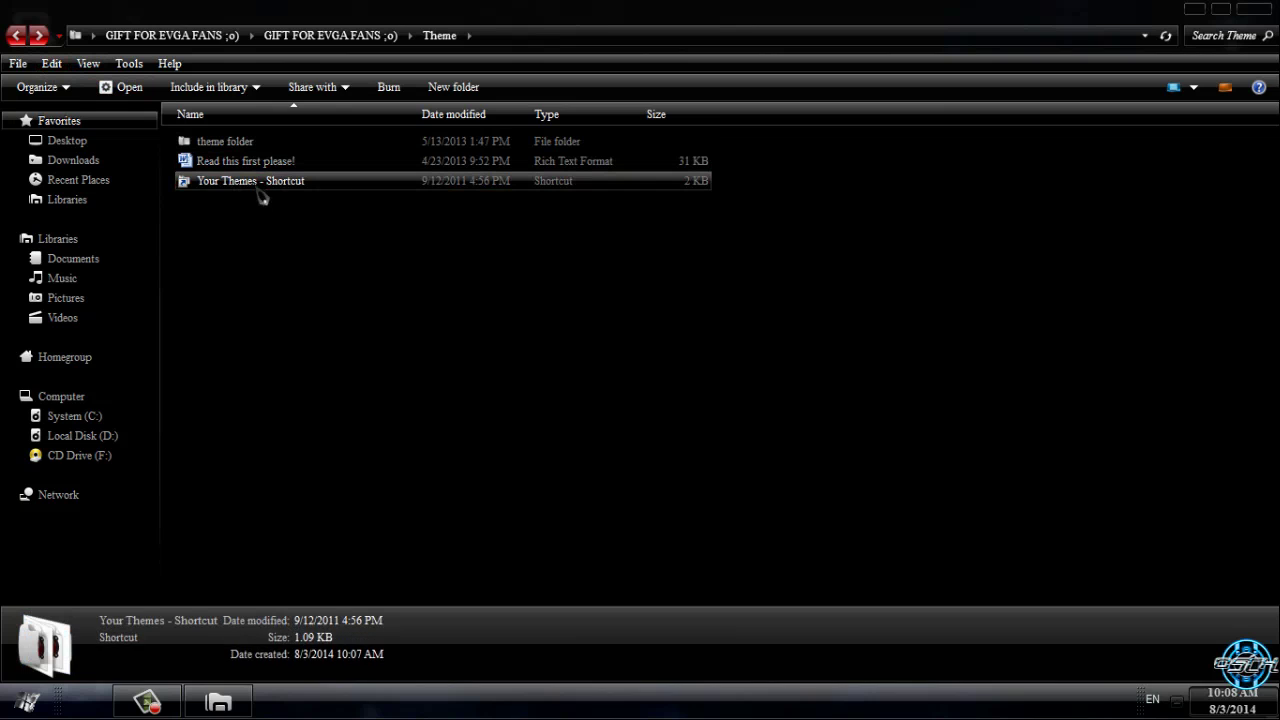
pyautogui.doubleClick(339, 191)
pyautogui.rightClick(808, 222)
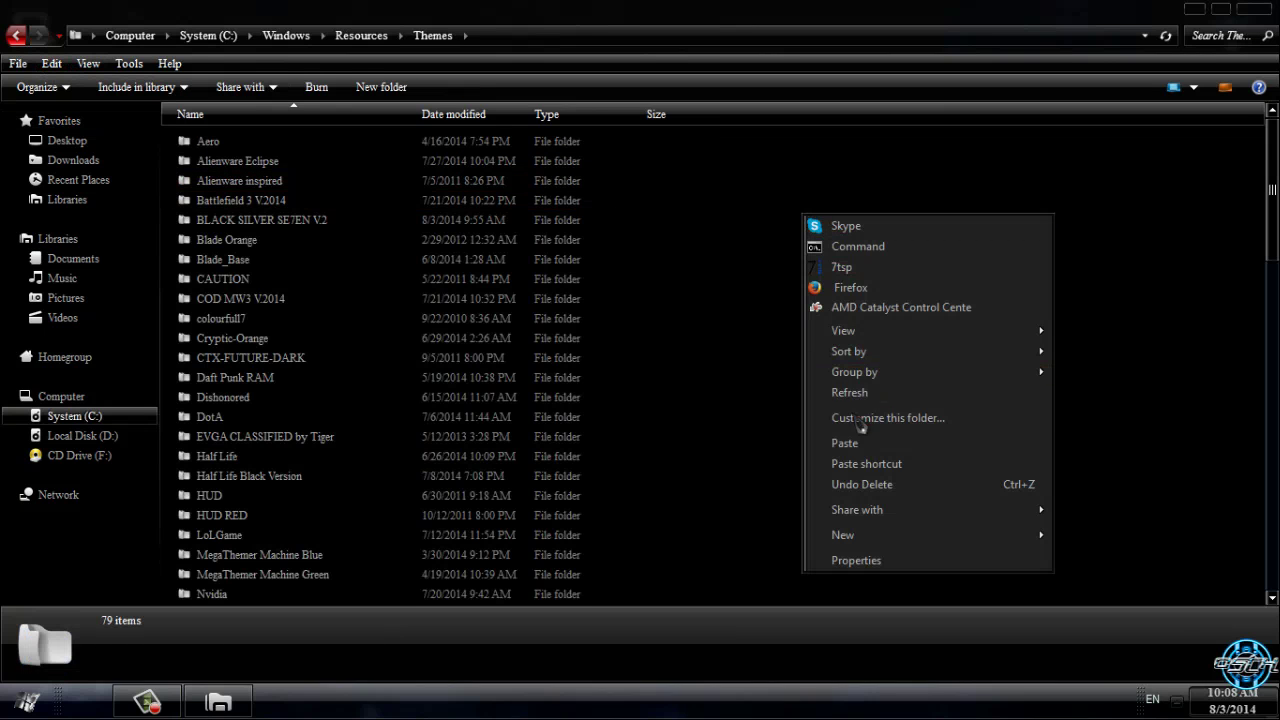
pyautogui.click(858, 444)
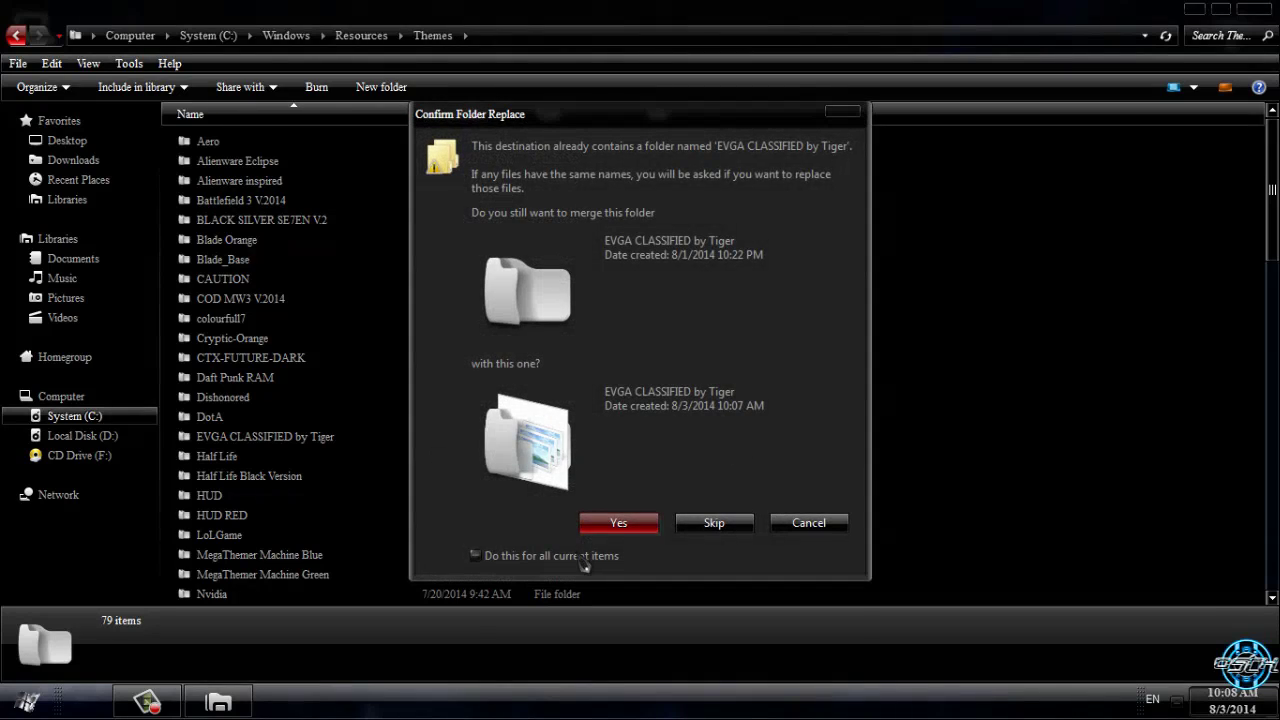
pyautogui.click(594, 530)
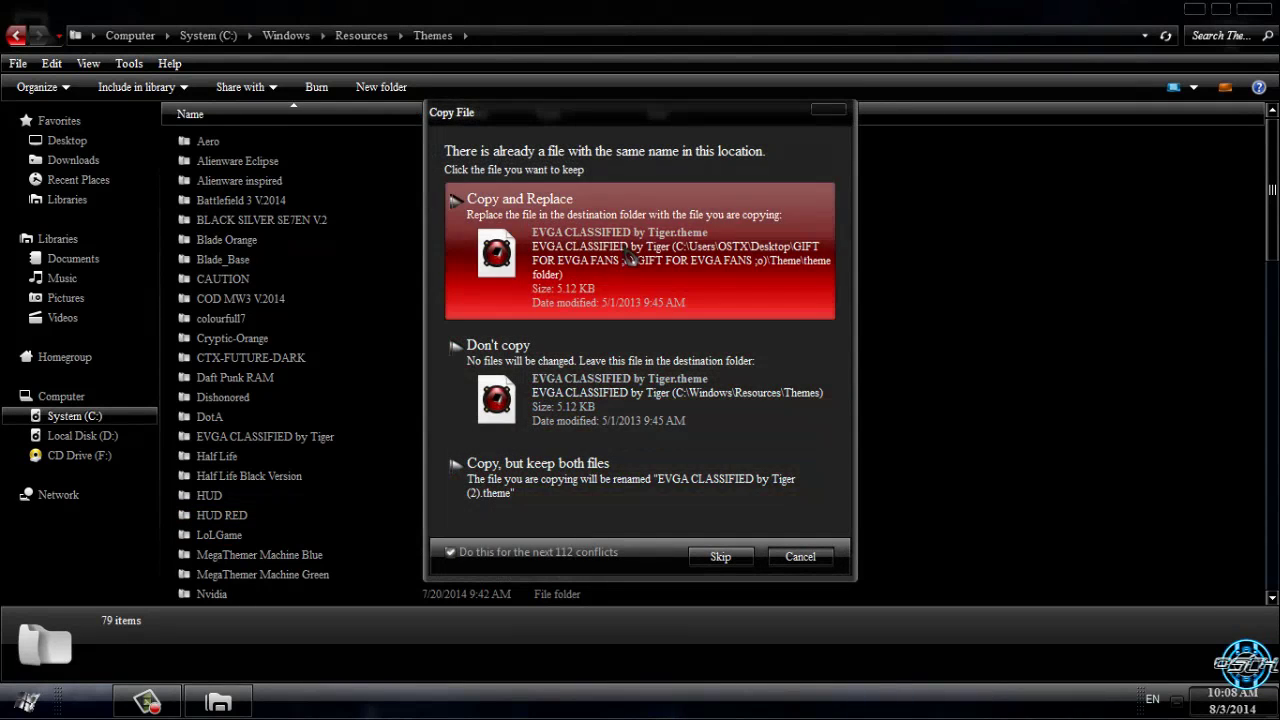
pyautogui.click(676, 302)
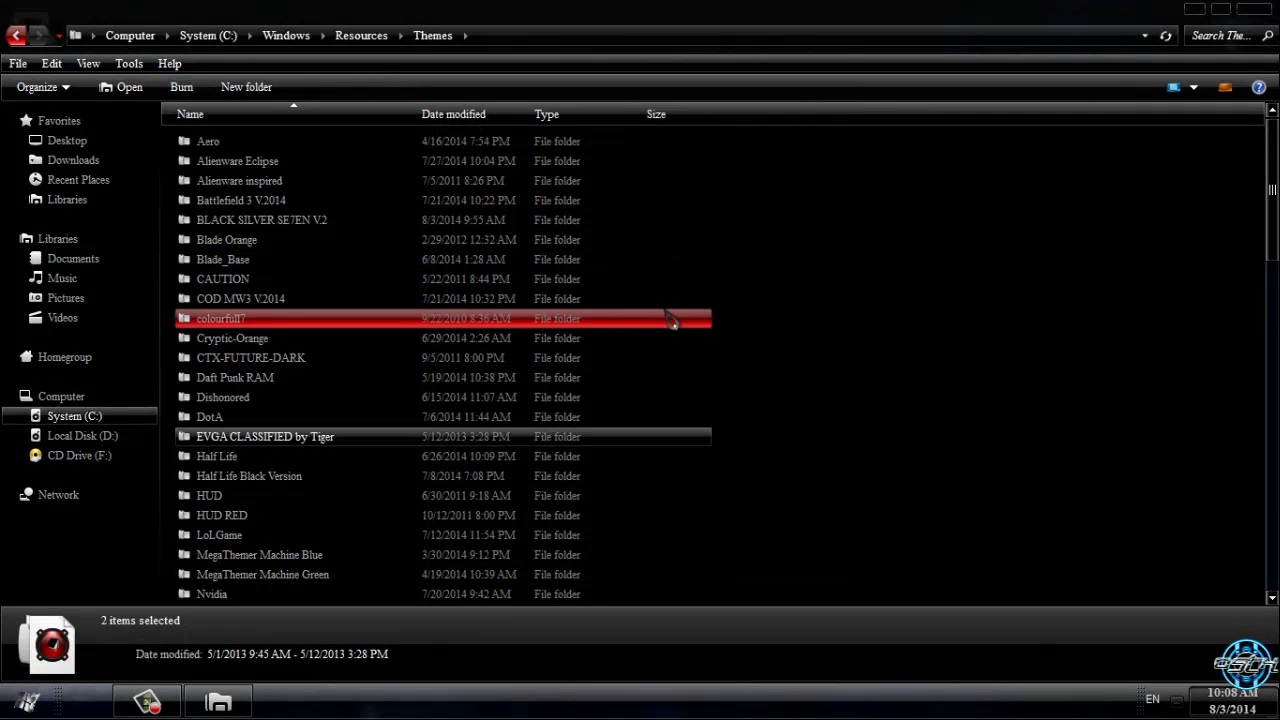
pyautogui.click(1252, 9)
# Apply the EVGA CLASSIFIED by Tiger theme in the maximized Personalization window, then close it
pyautogui.rightClick(548, 260)
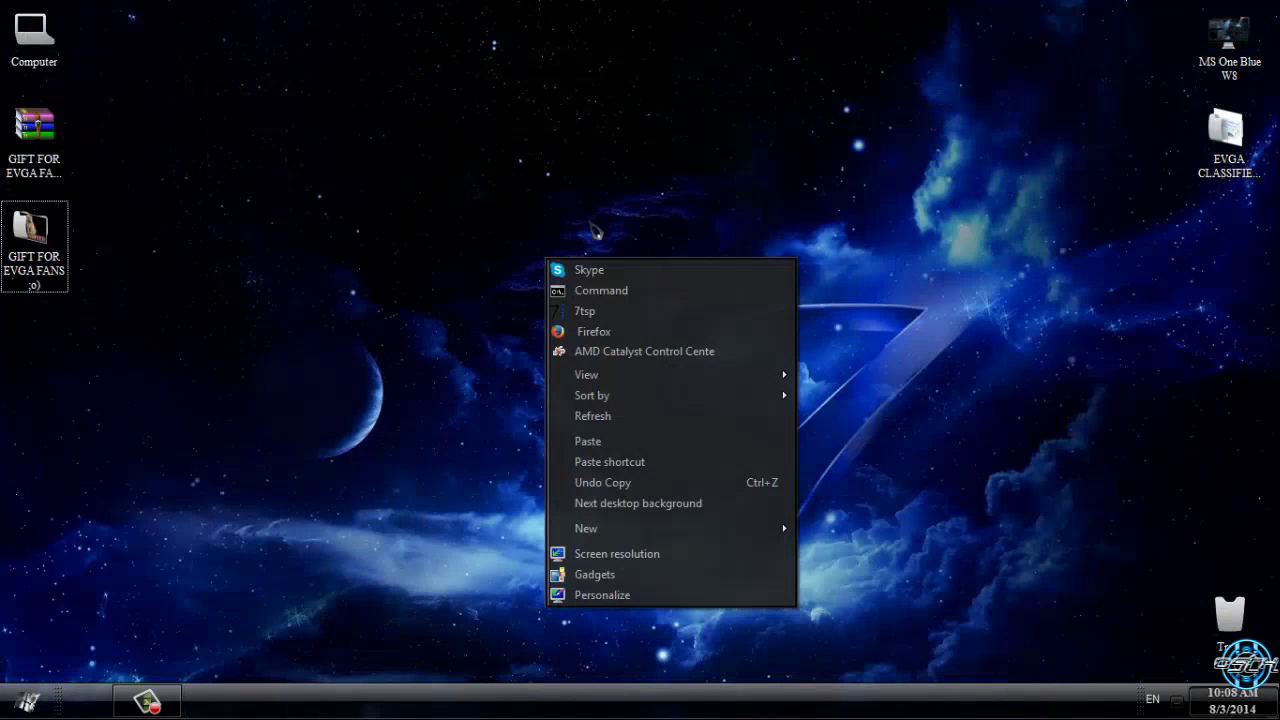
pyautogui.click(606, 597)
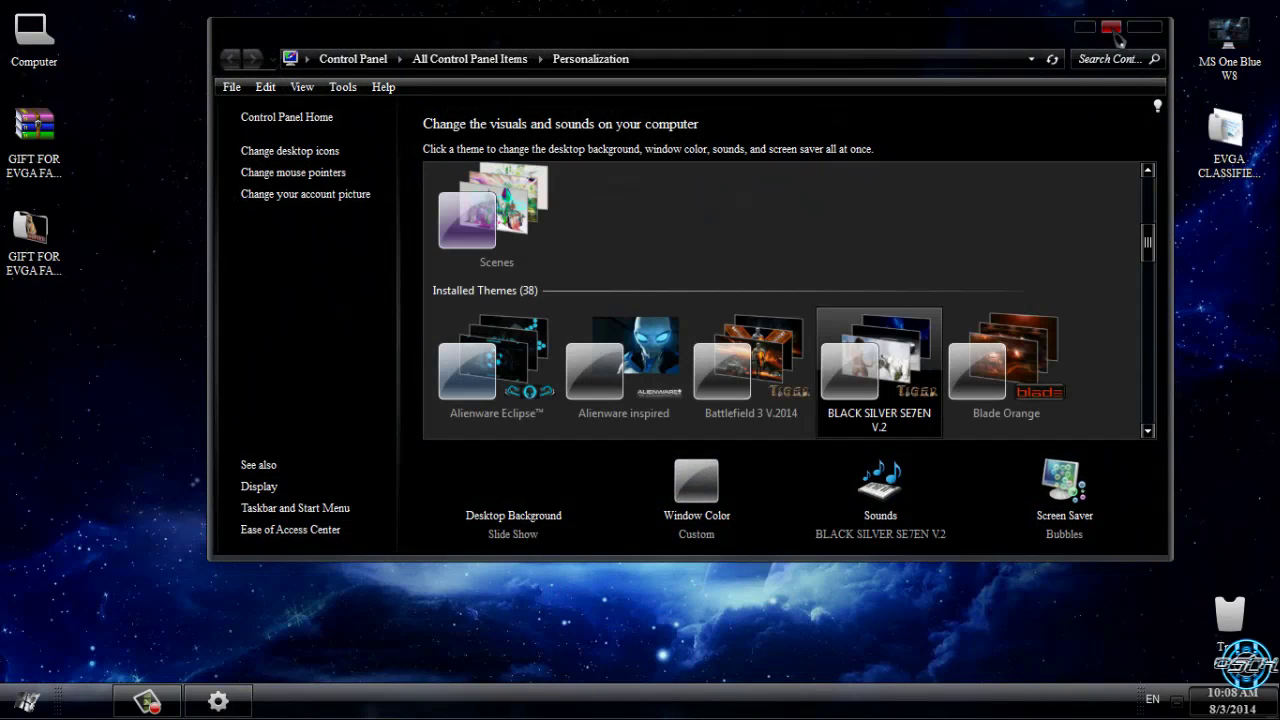
pyautogui.press('super+Up')
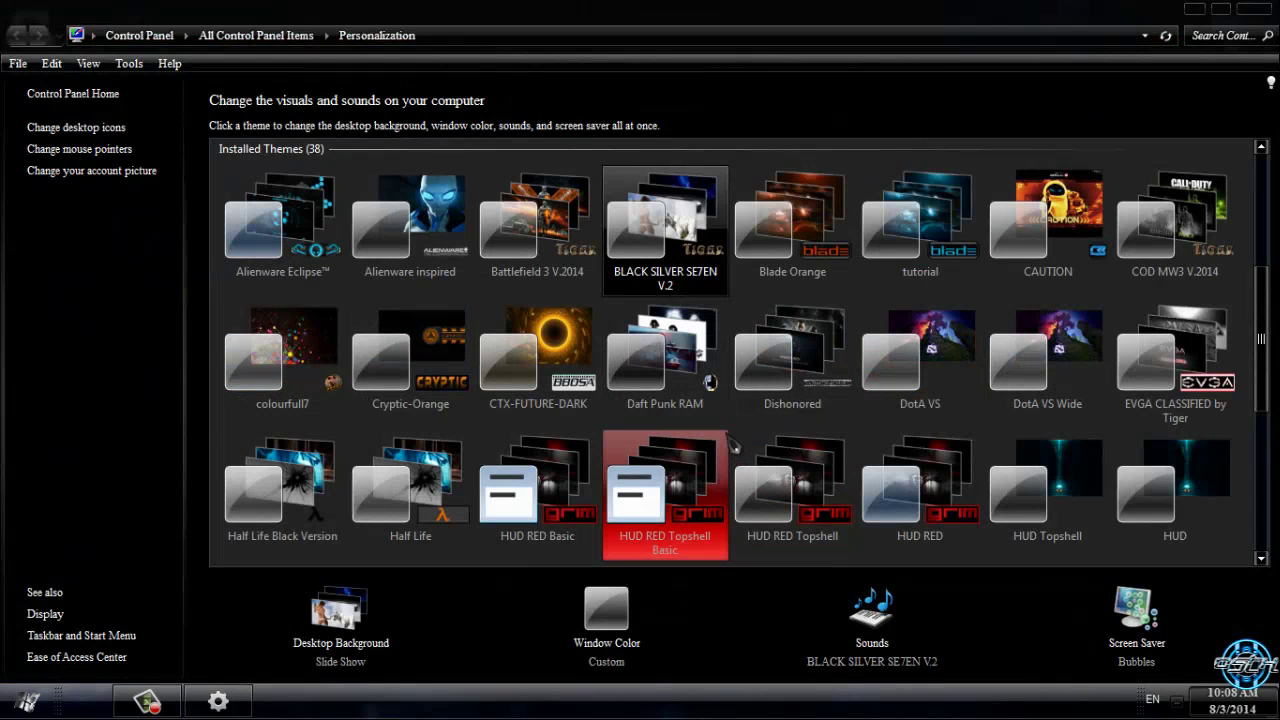
pyautogui.click(1165, 360)
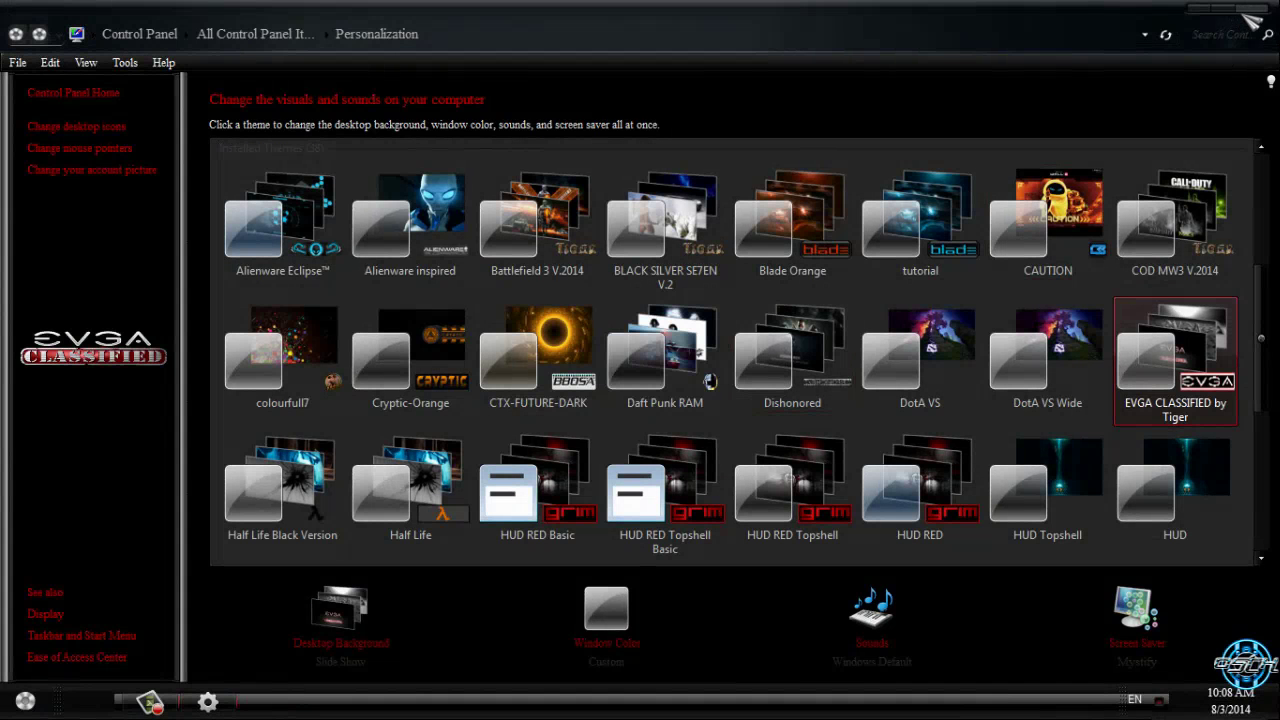
pyautogui.click(1254, 14)
pyautogui.rightClick(310, 197)
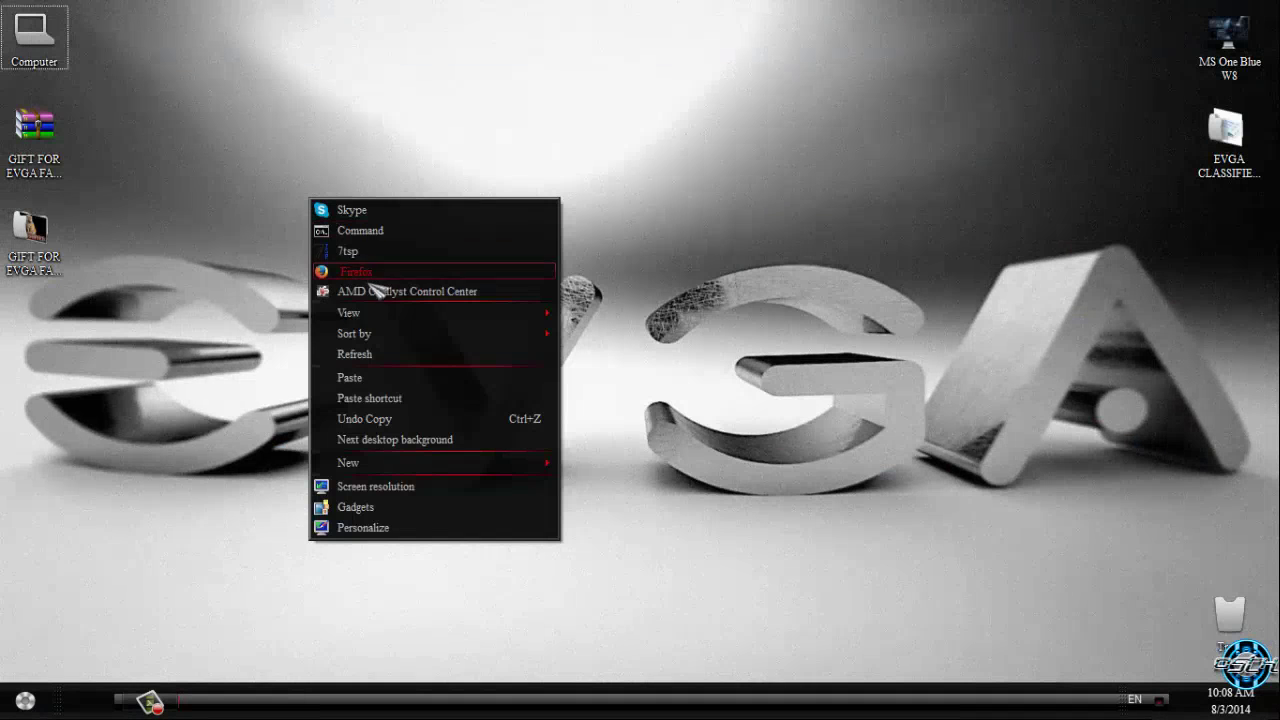
# Refresh the desktop and navigate into the gift pack's Extras folder
pyautogui.click(371, 343)
pyautogui.click(6, 710)
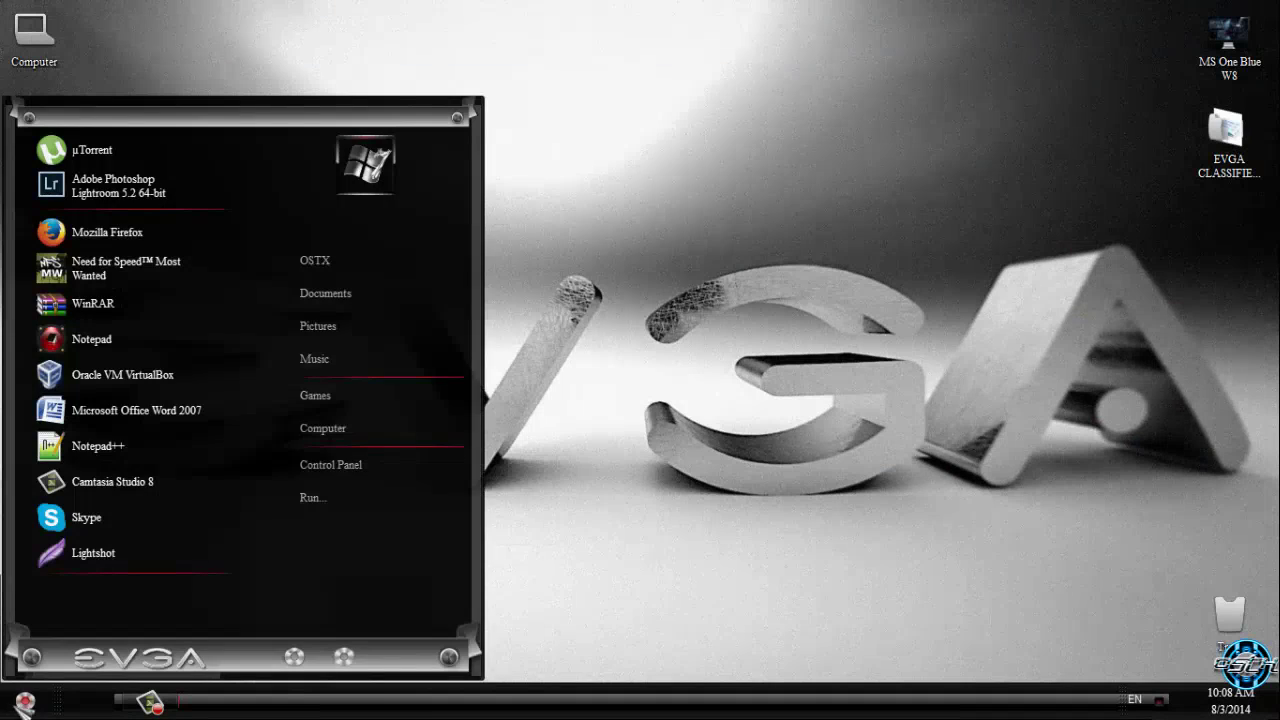
pyautogui.click(651, 275)
pyautogui.doubleClick(35, 240)
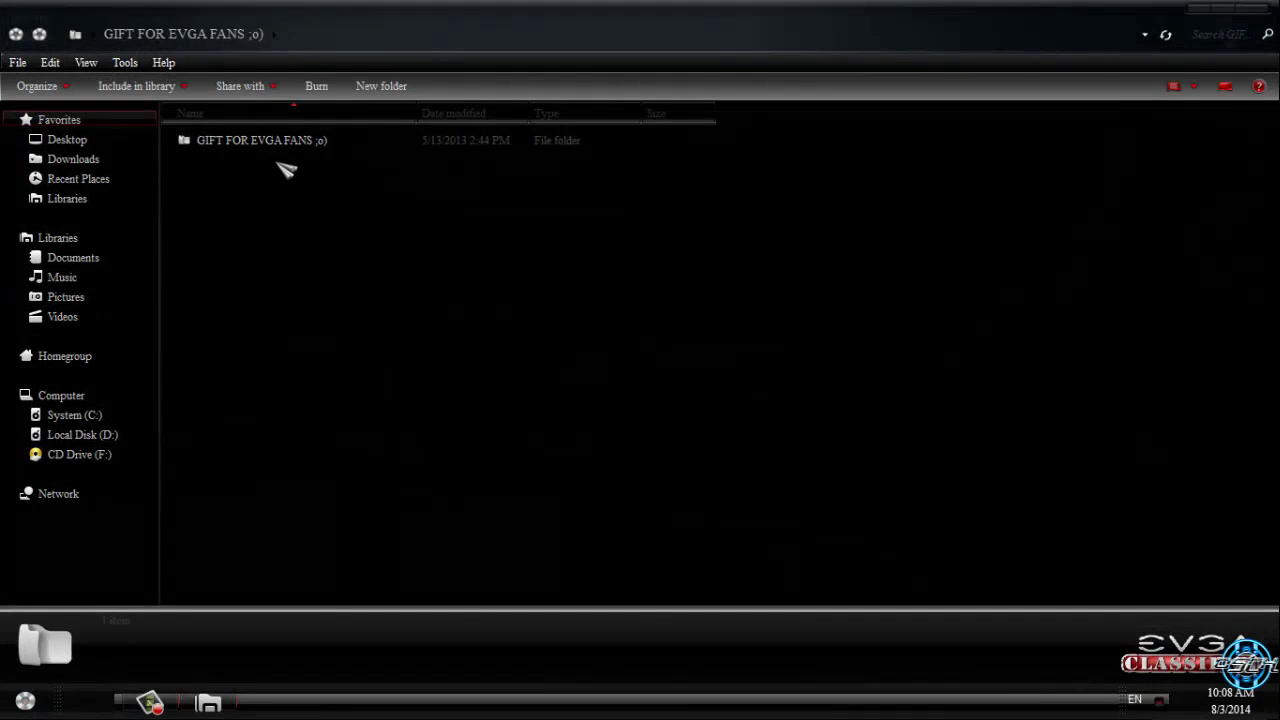
pyautogui.doubleClick(275, 145)
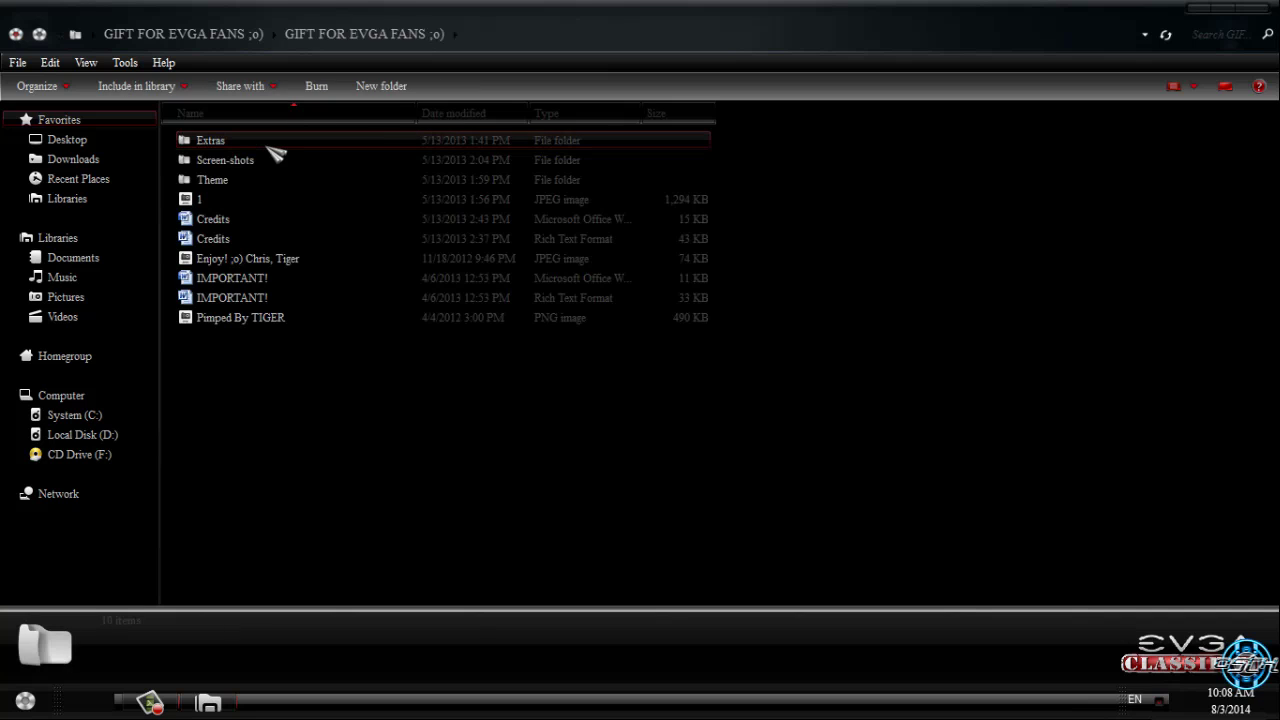
pyautogui.doubleClick(268, 146)
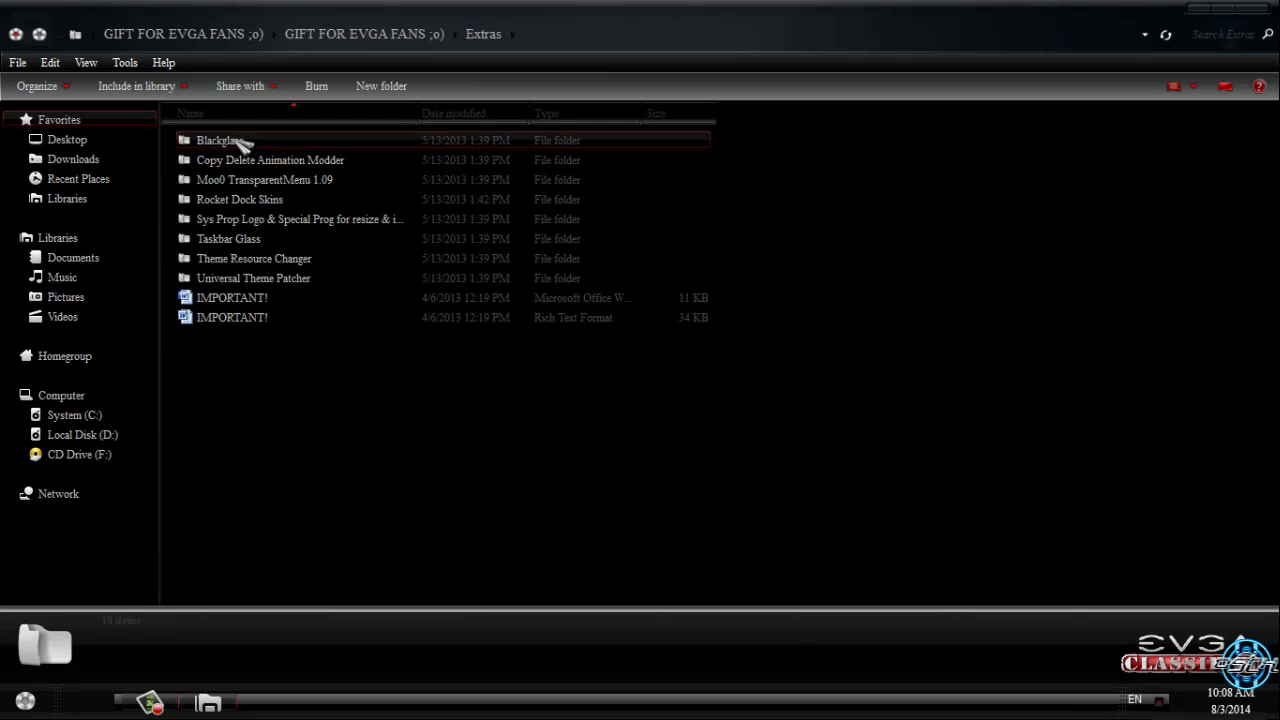
# Launch Blackglass.exe from Extras\Blackglass, accepting the unverified-publisher security warning
pyautogui.moveTo(266, 400); pyautogui.dragTo(250, 195)
pyautogui.click(287, 219)
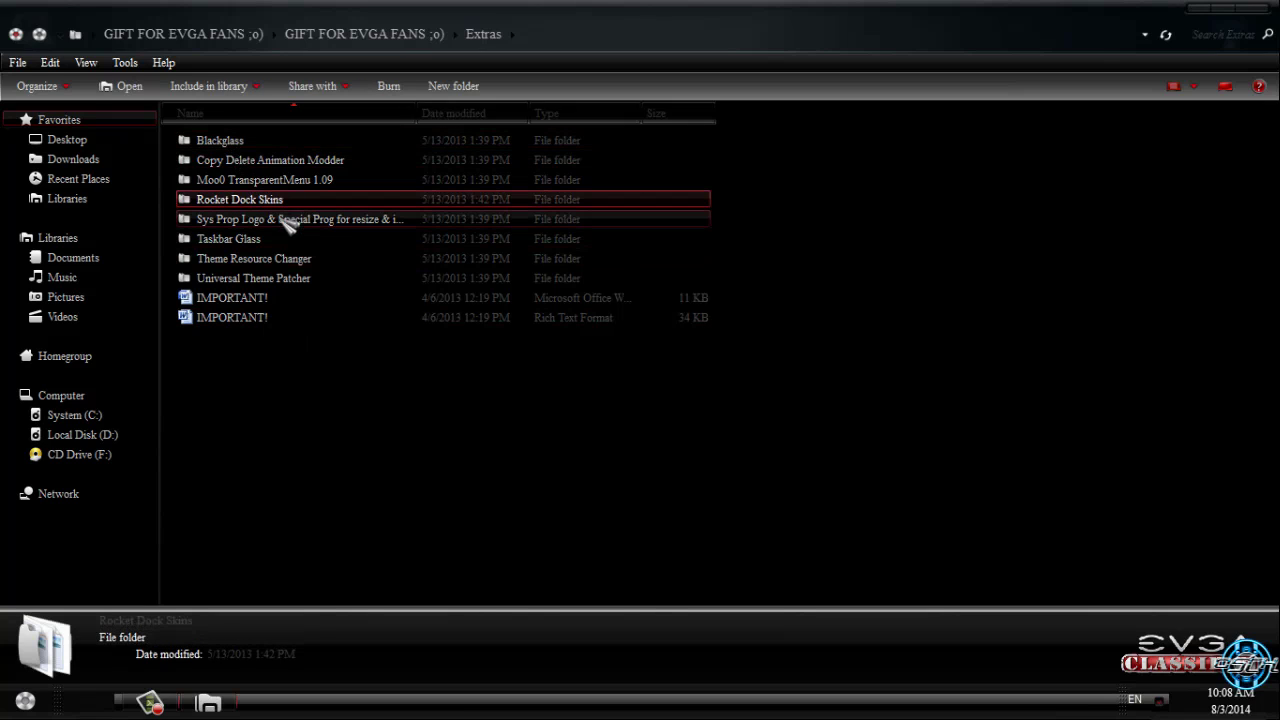
pyautogui.doubleClick(236, 143)
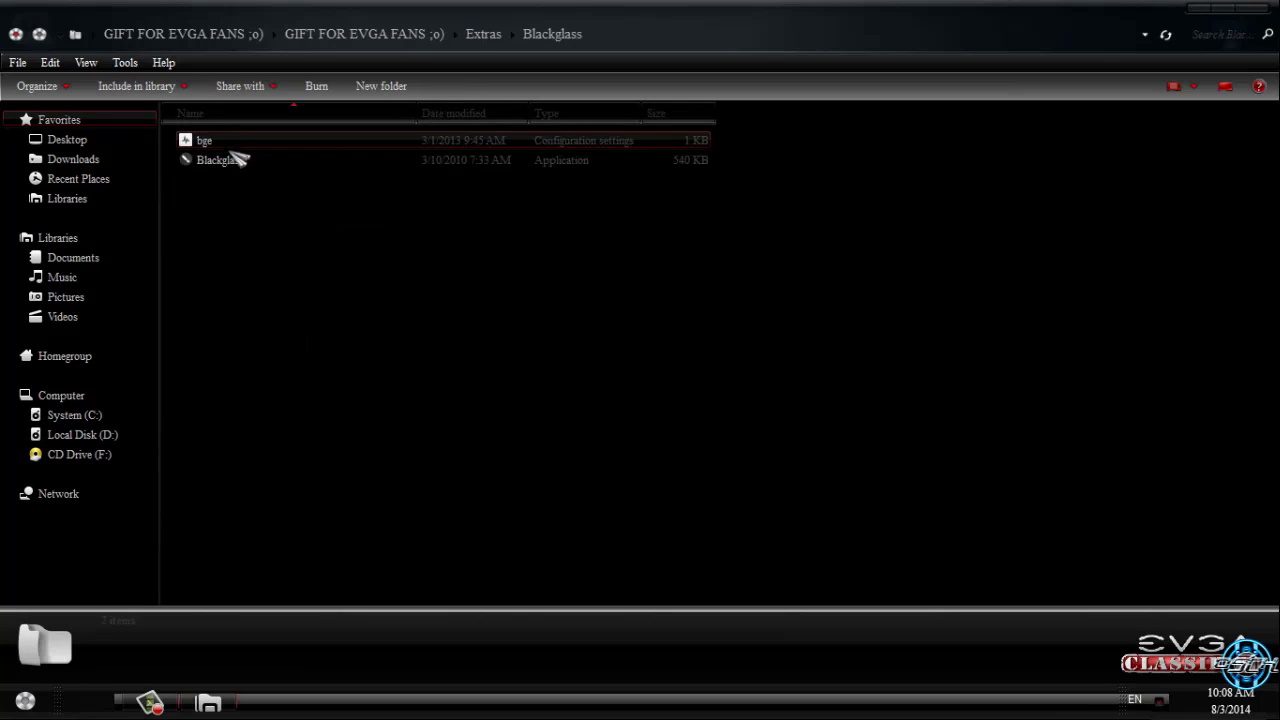
pyautogui.doubleClick(236, 163)
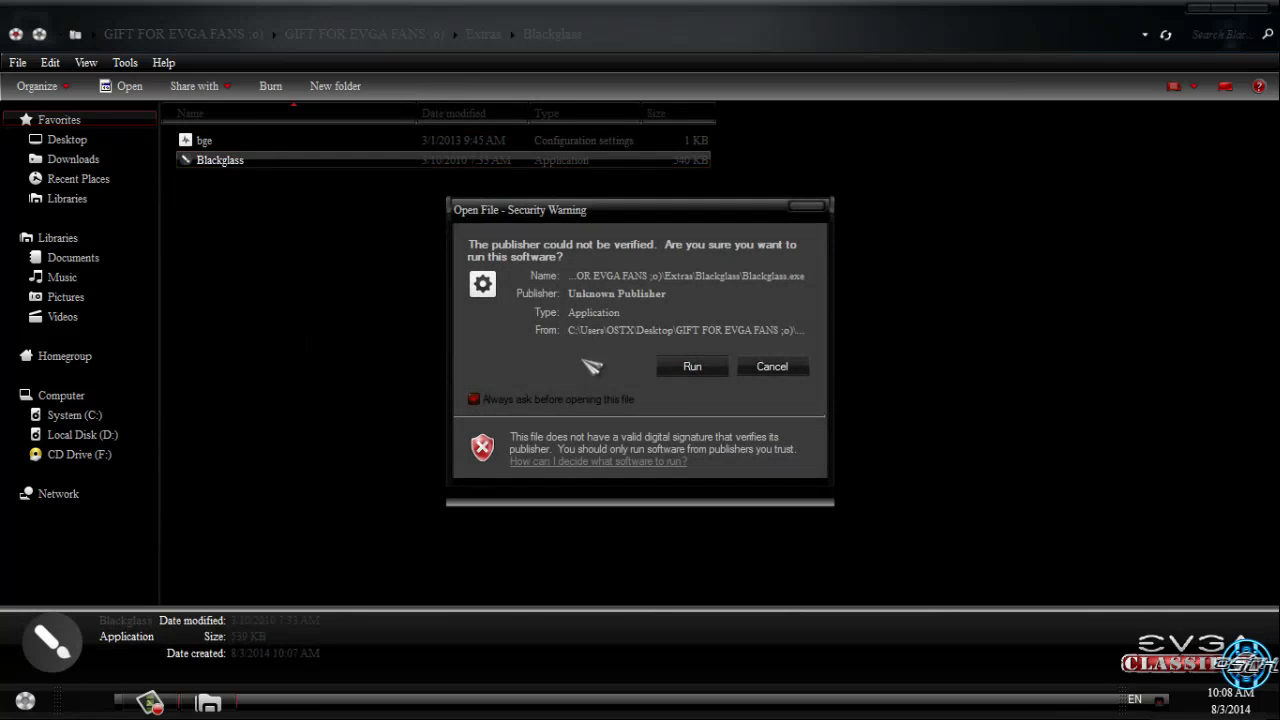
pyautogui.click(689, 367)
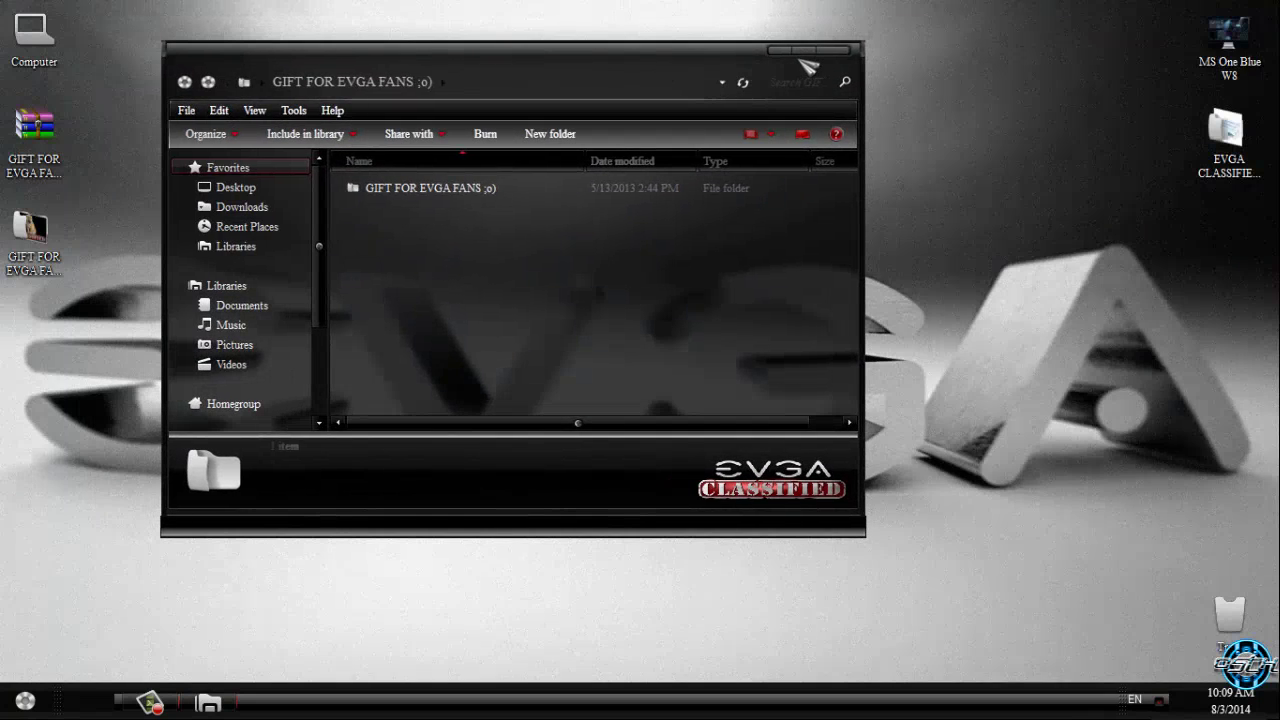
pyautogui.click(805, 50)
# Go into Extras and look inside the Copy Delete Animation Modder folder
pyautogui.doubleClick(234, 157)
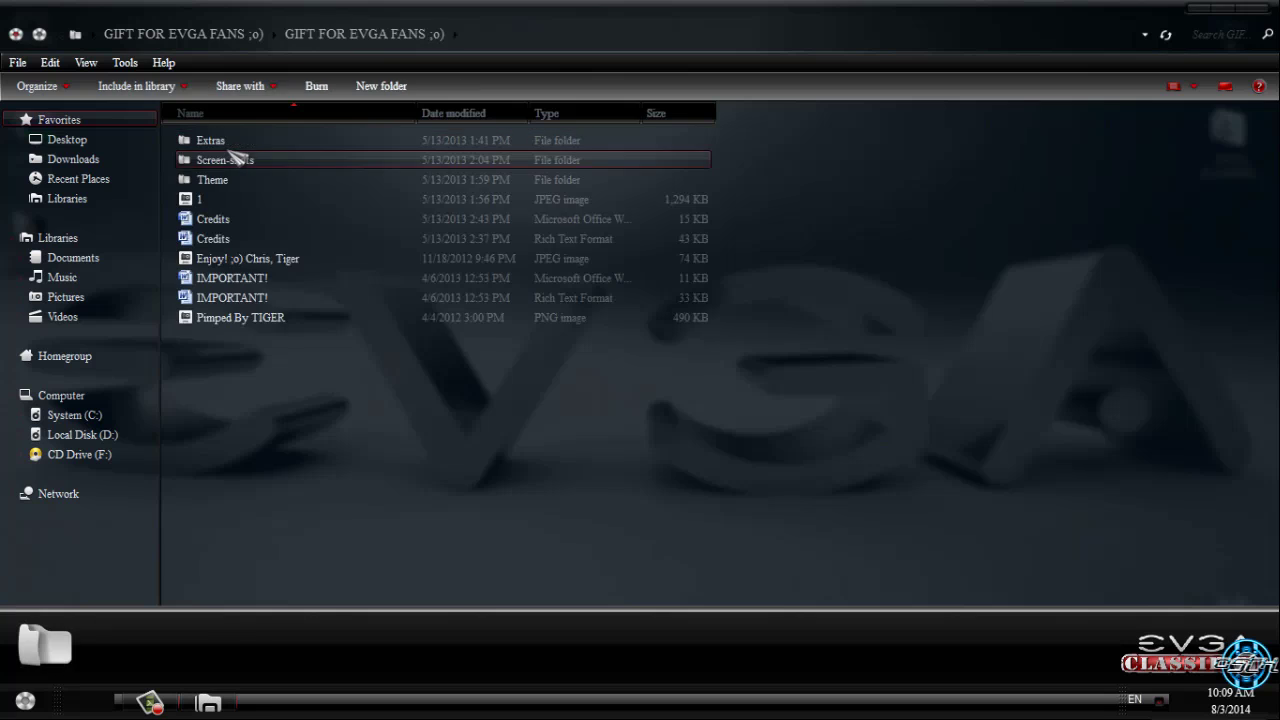
pyautogui.doubleClick(232, 143)
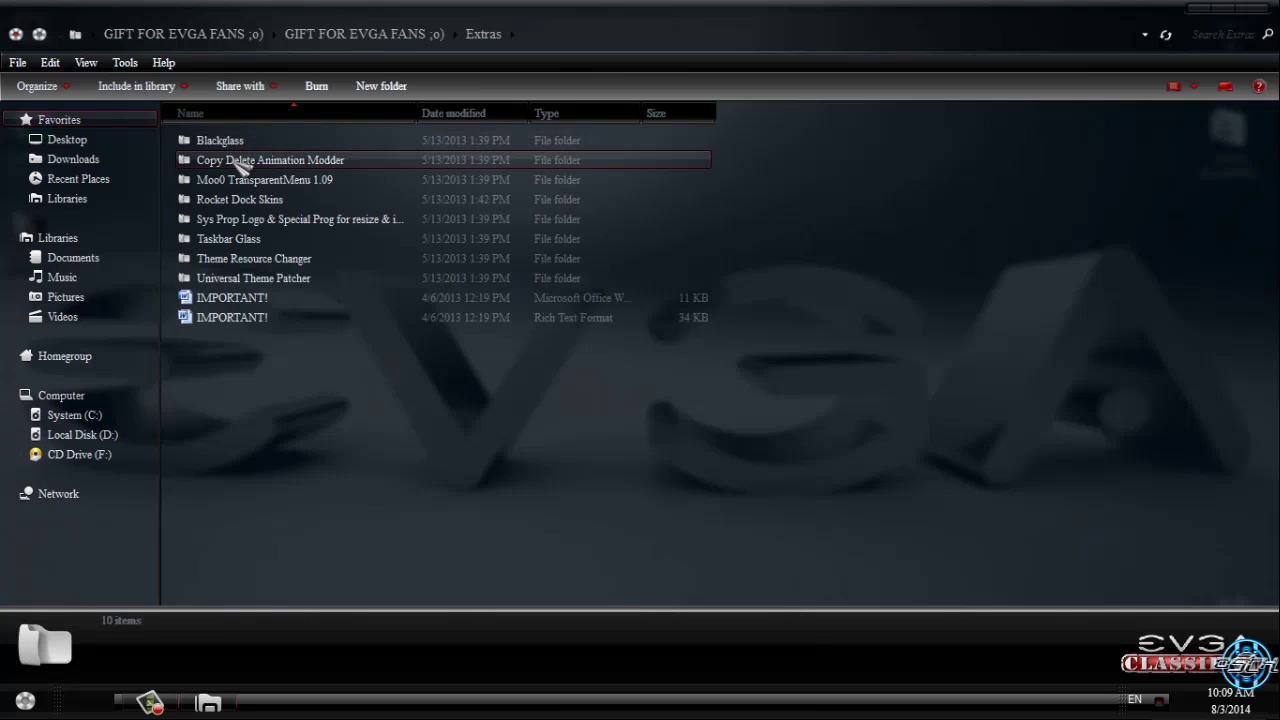
pyautogui.click(245, 162)
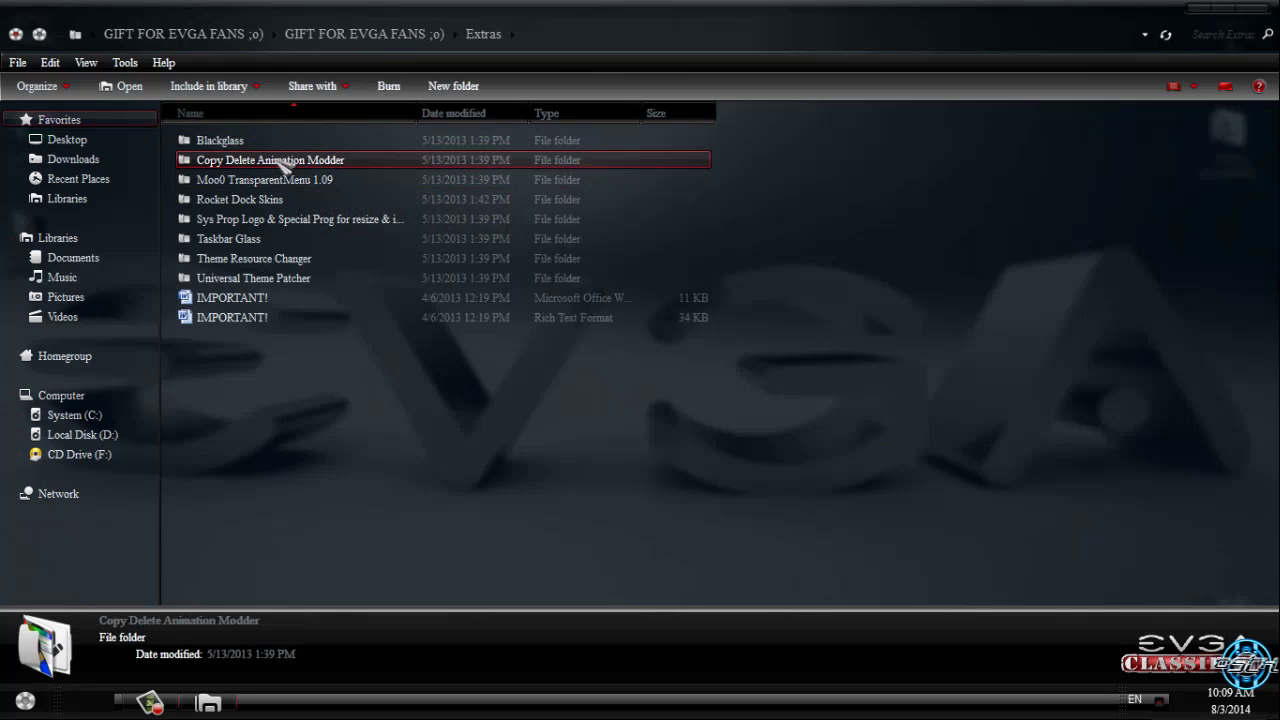
pyautogui.doubleClick(340, 164)
pyautogui.click(264, 164)
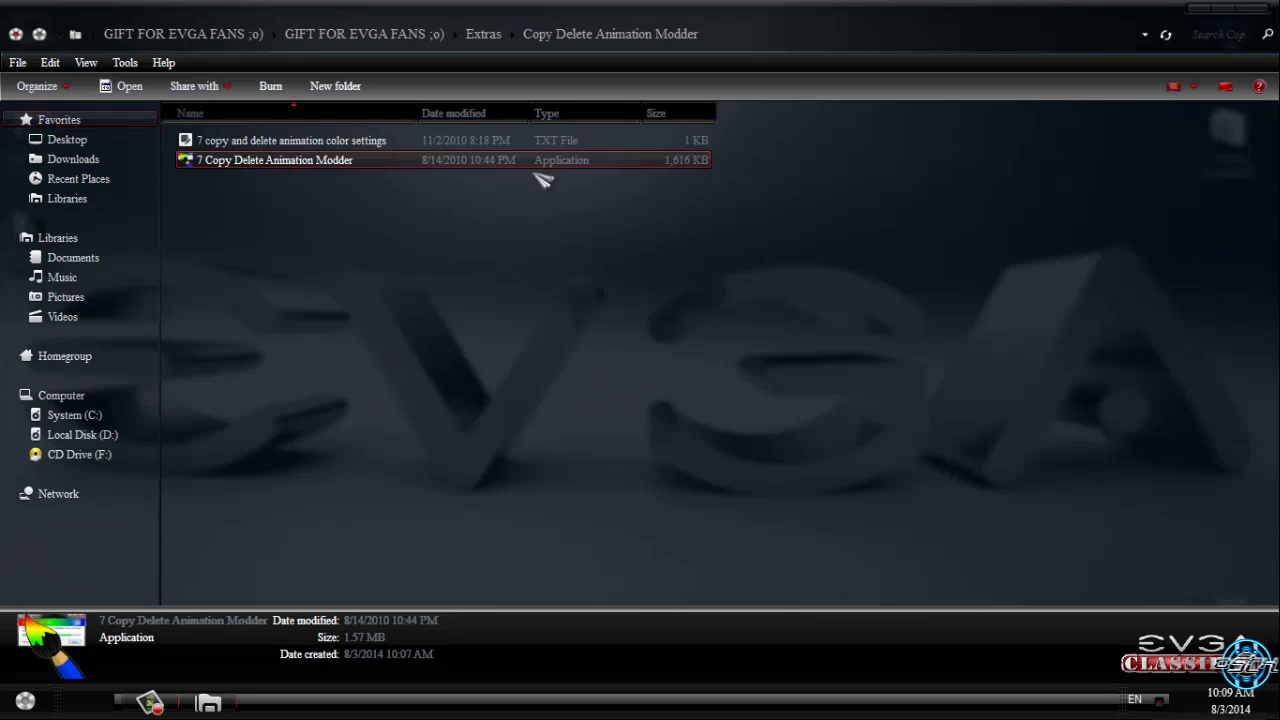
# Return to Extras and open the Moo0 TransparentMenu 1.09 folder
pyautogui.click(15, 34)
pyautogui.click(276, 183)
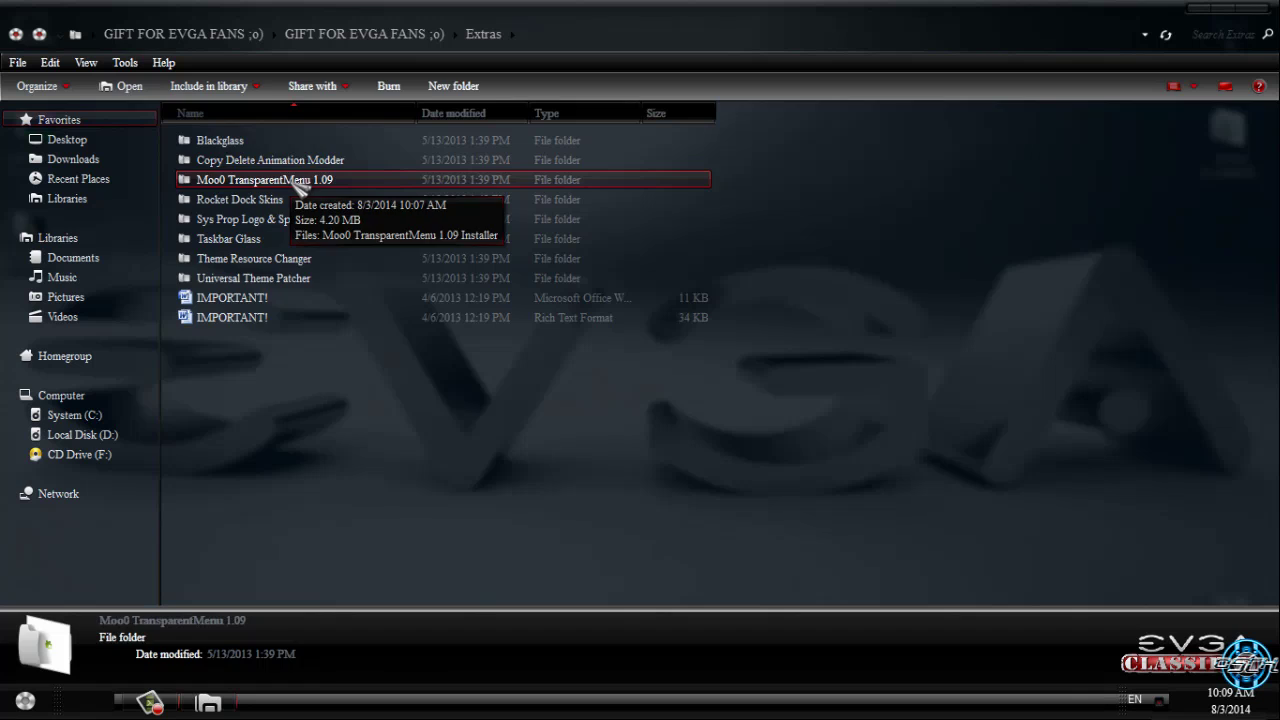
pyautogui.doubleClick(294, 182)
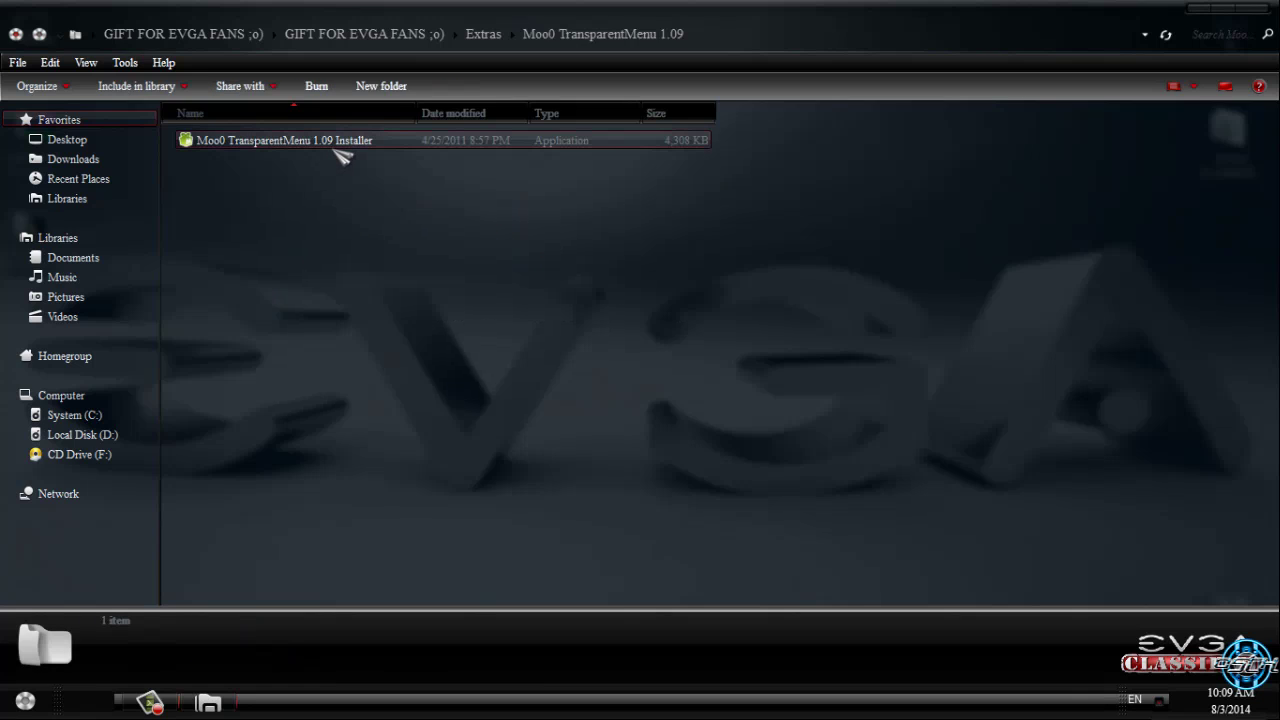
# Minimize the folder window and inspect the desktop context menu's transparency
pyautogui.click(336, 146)
pyautogui.click(1202, 22)
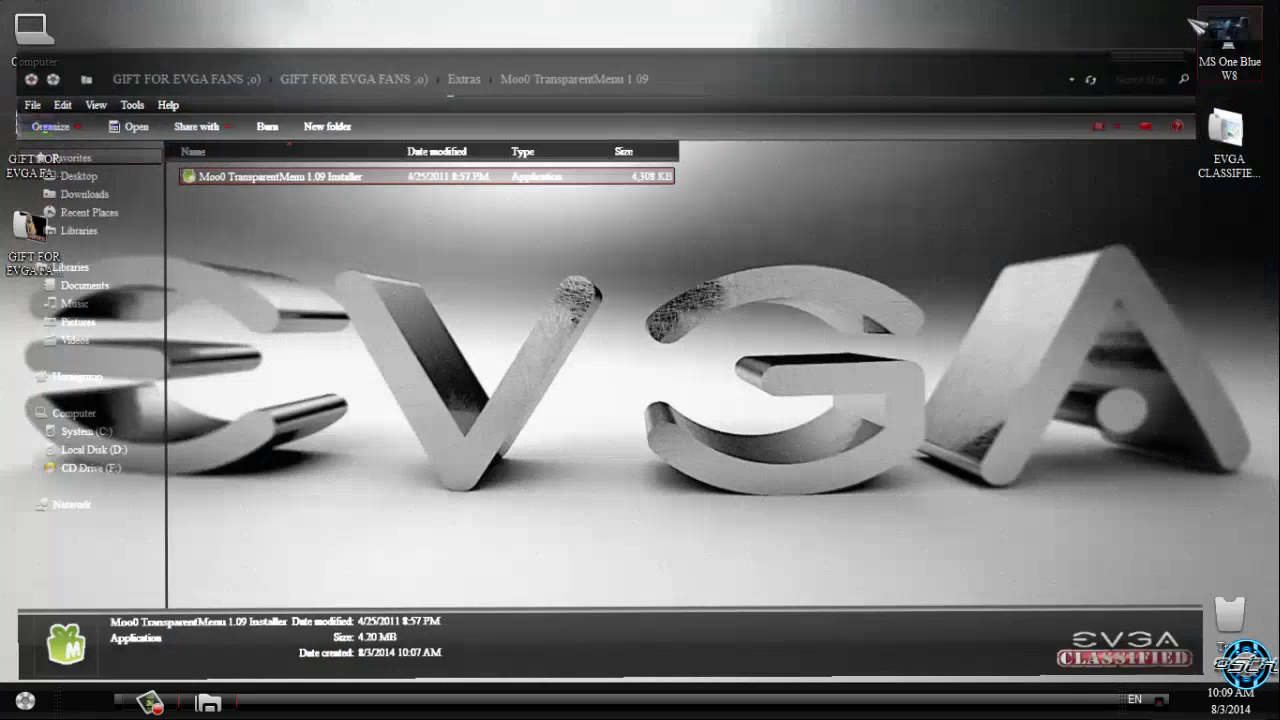
pyautogui.rightClick(442, 208)
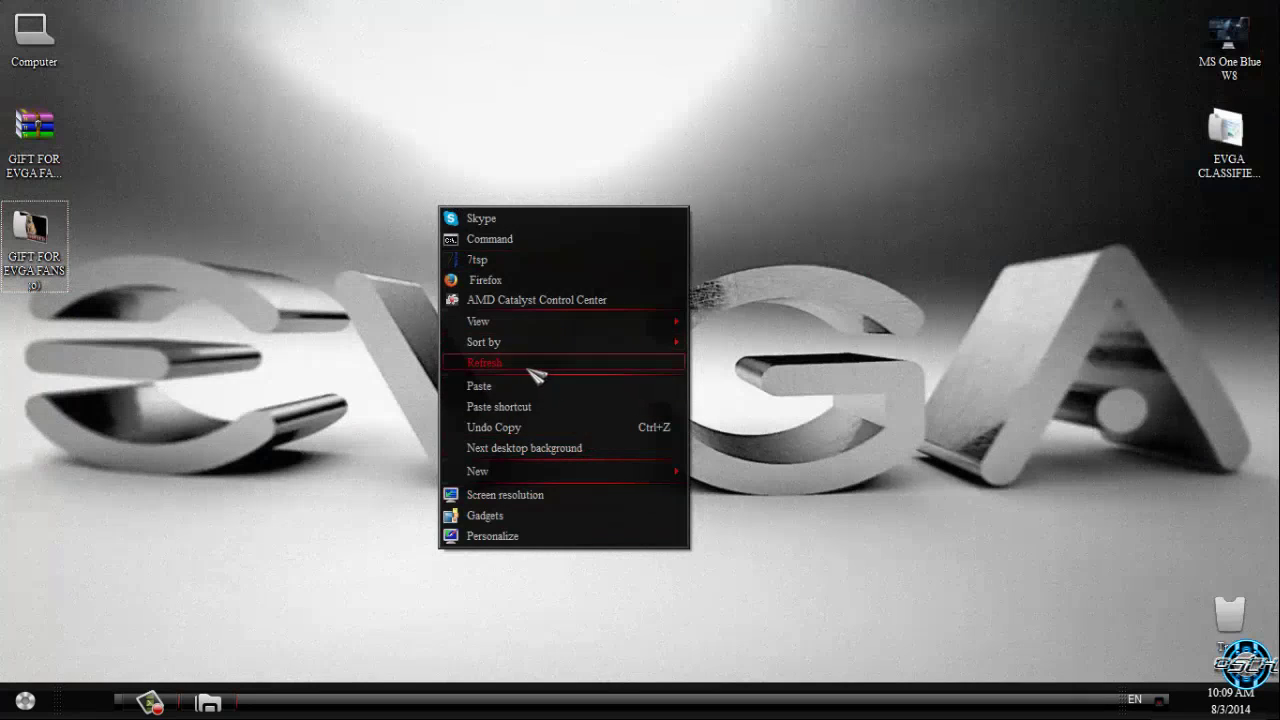
pyautogui.rightClick(378, 186)
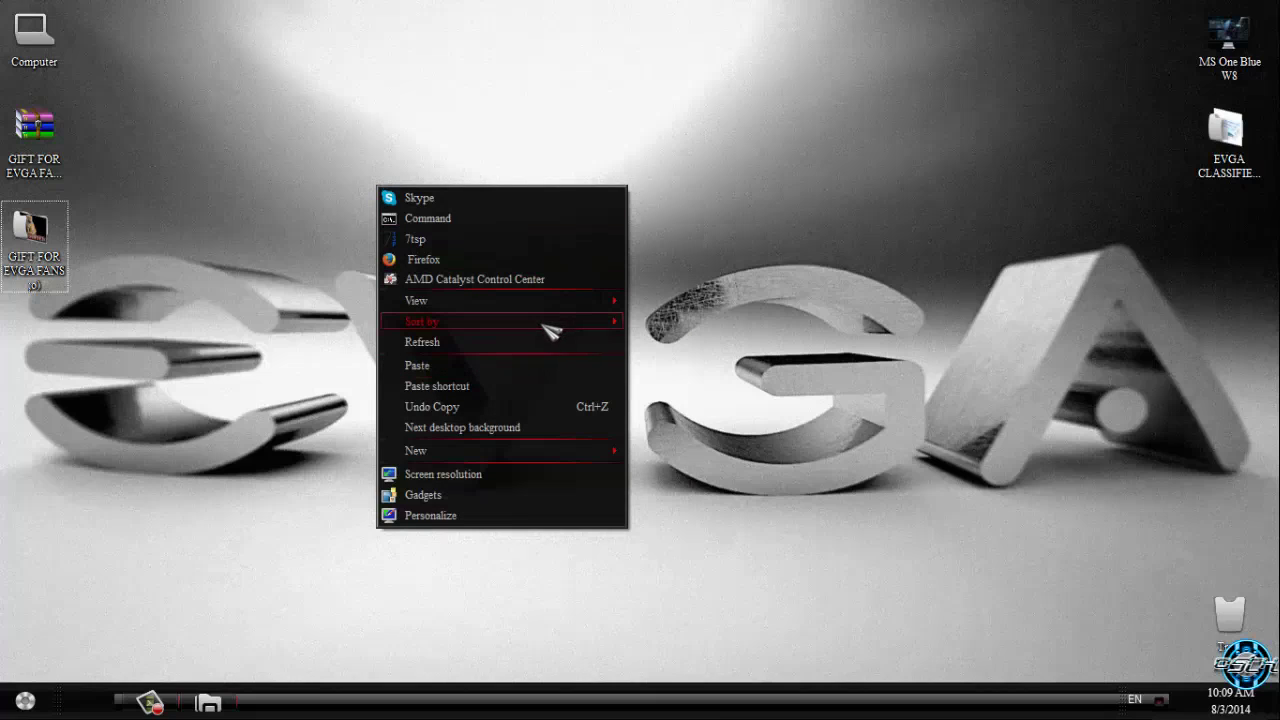
pyautogui.moveTo(548, 322)
# Set Moo0 TransparentMenu's menu transparency to 75% and test it on the desktop menu
pyautogui.click(1165, 699)
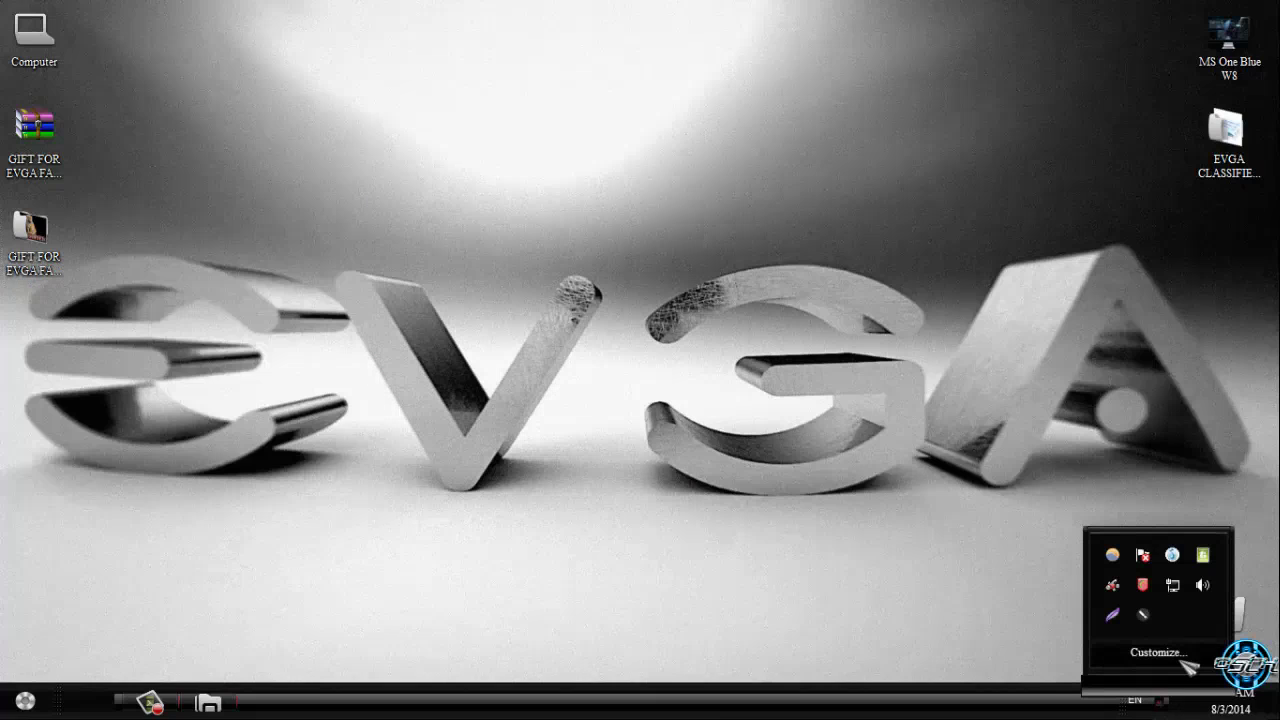
pyautogui.rightClick(1212, 567)
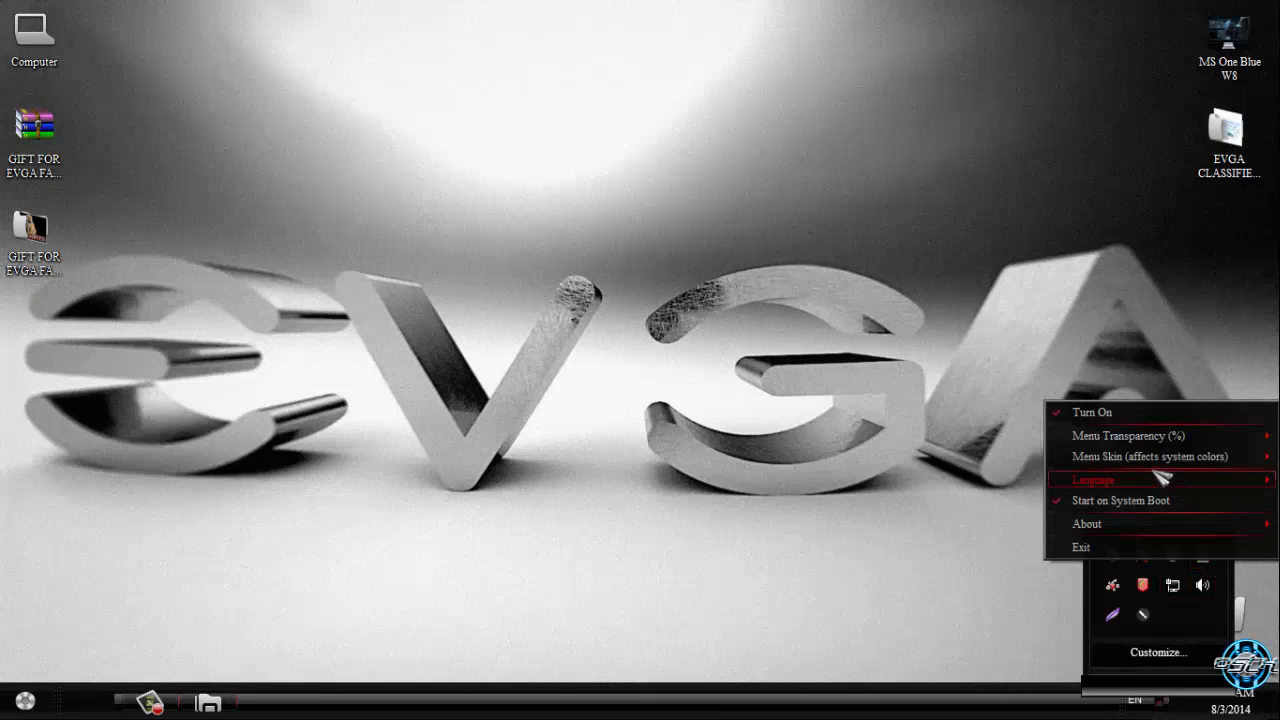
pyautogui.moveTo(1095, 448)
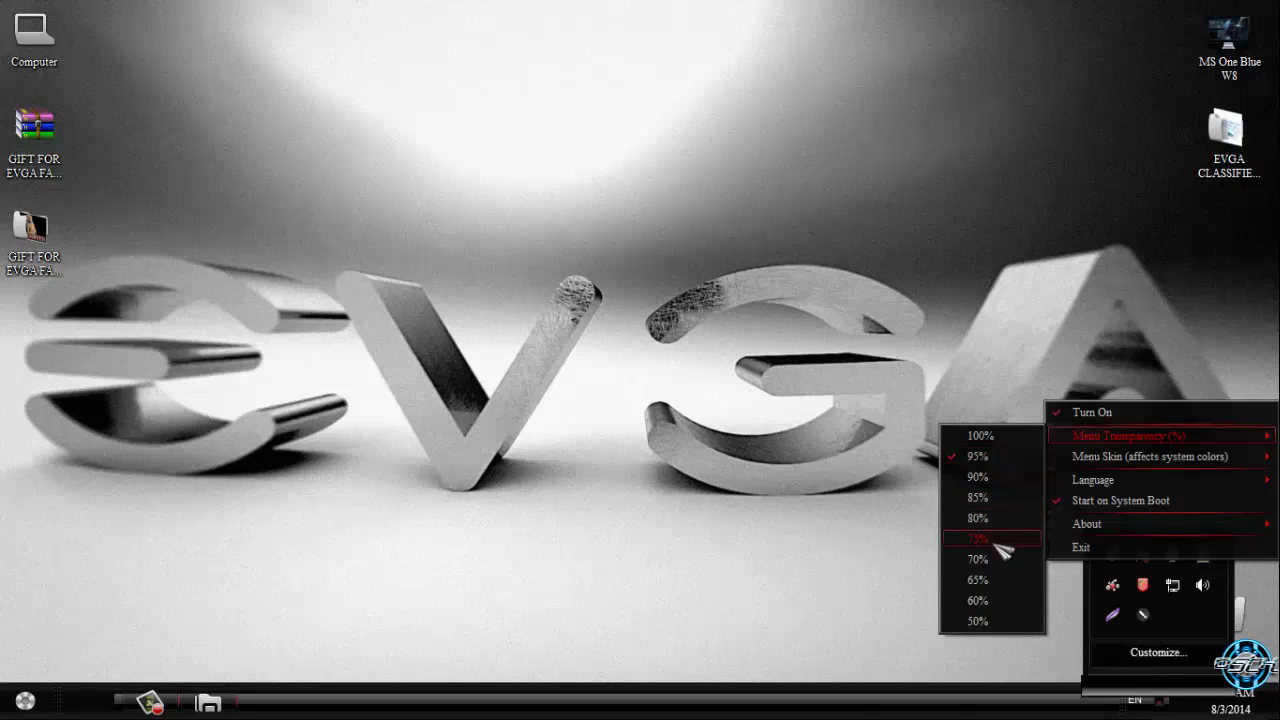
pyautogui.click(1005, 538)
pyautogui.rightClick(360, 203)
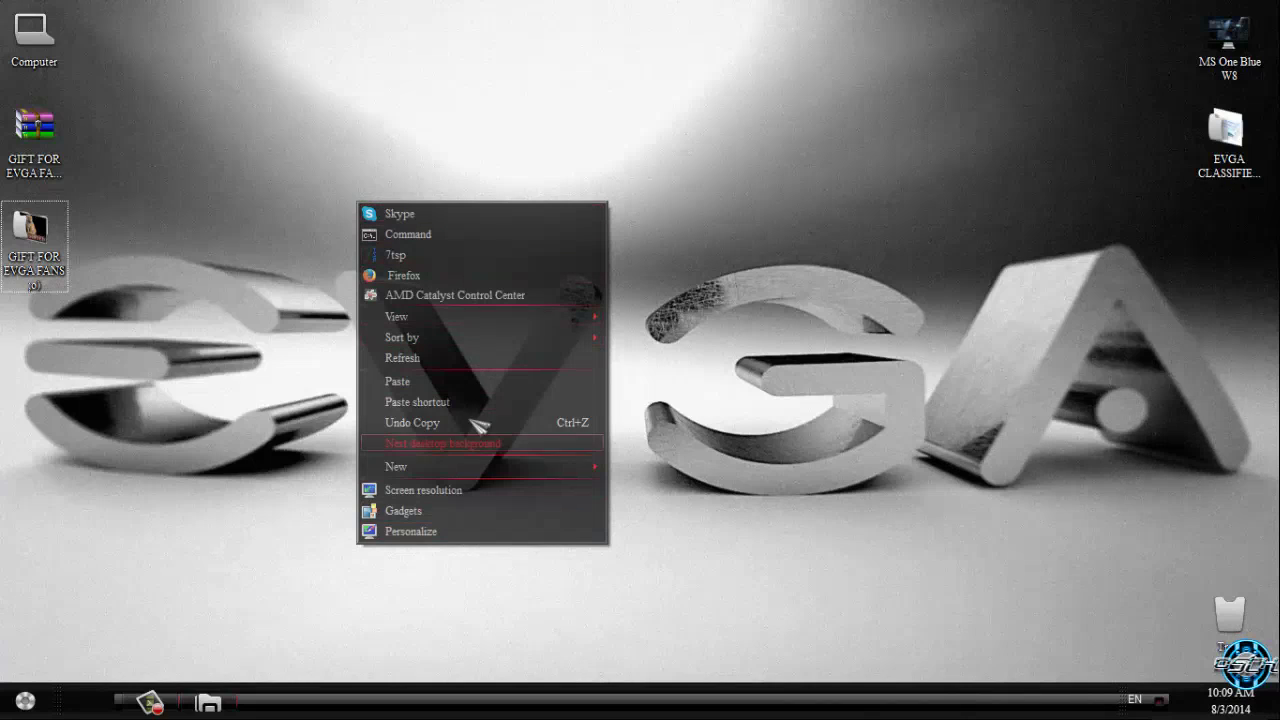
# Set menu transparency back to 95% and restore the folder window
pyautogui.click(1178, 702)
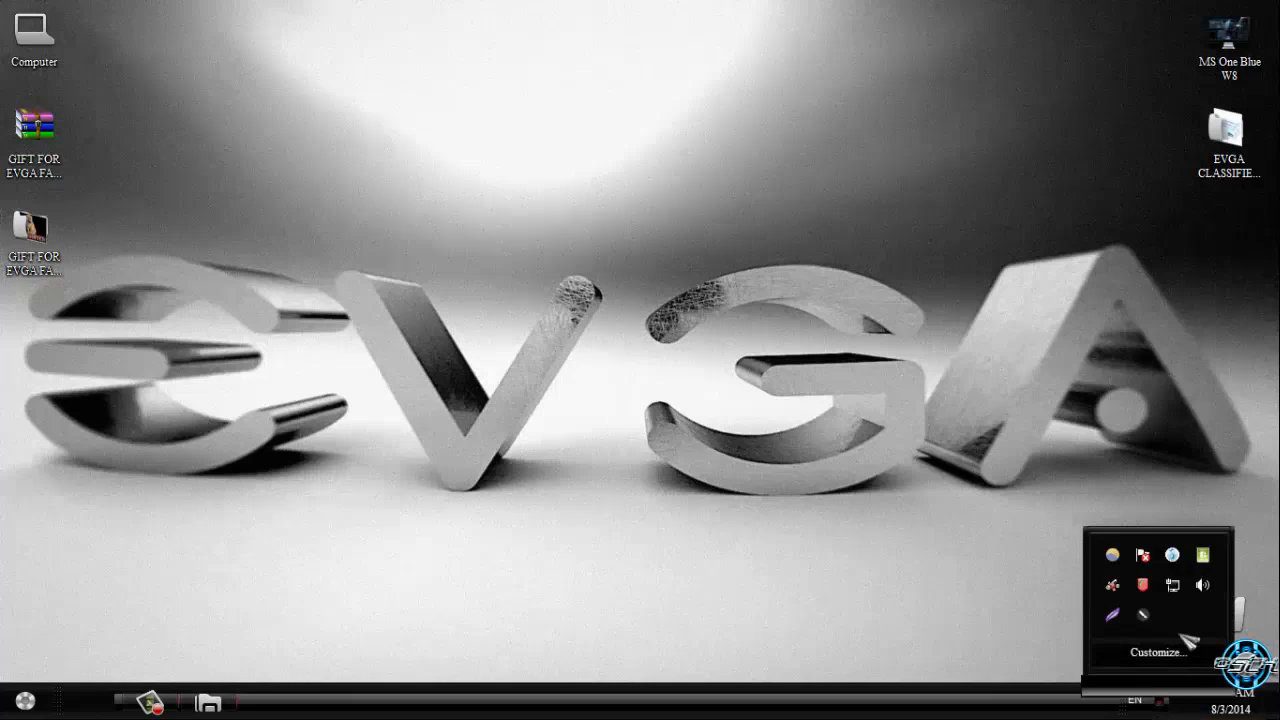
pyautogui.rightClick(1205, 558)
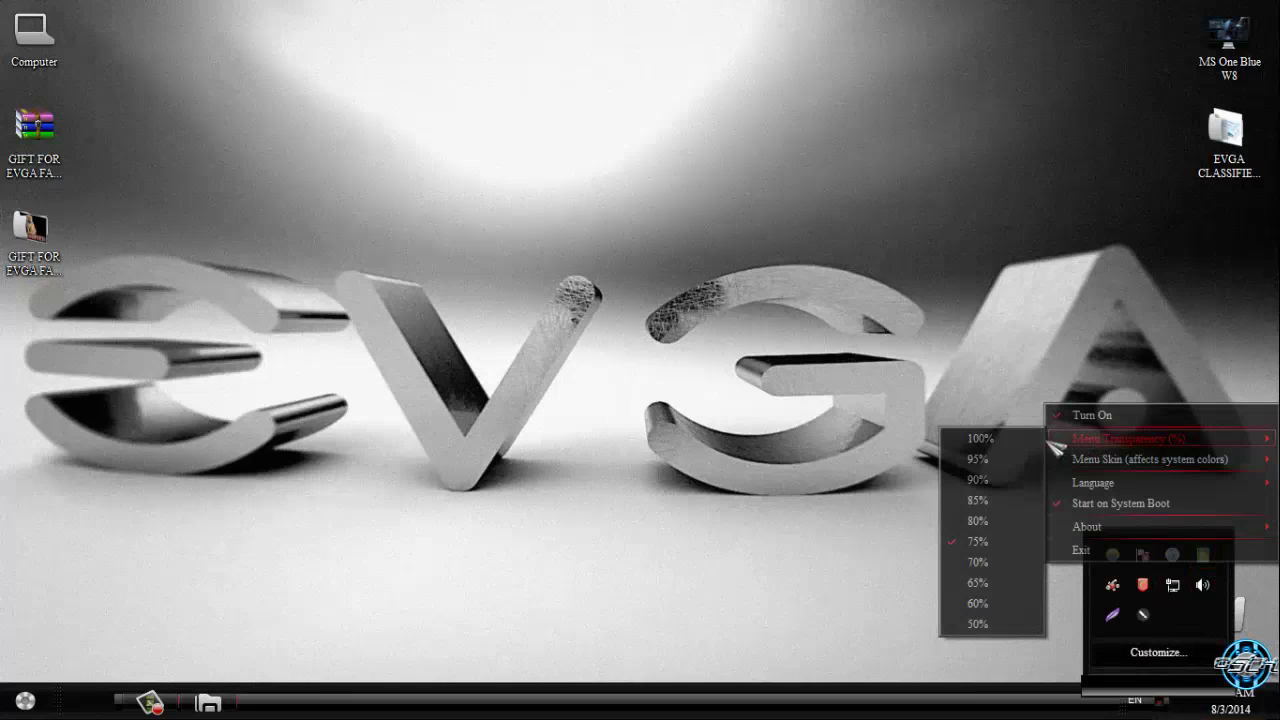
pyautogui.click(995, 465)
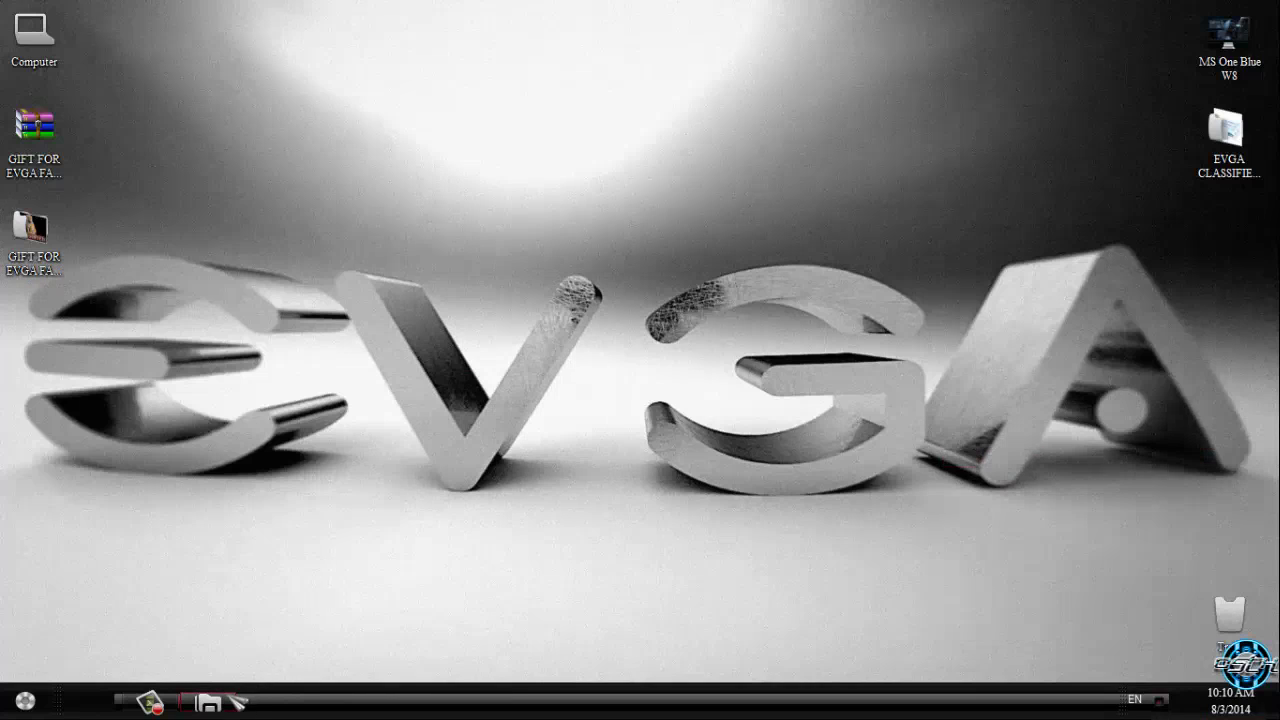
pyautogui.click(210, 702)
# Copy the CLASSIFIED metal silver folder from the Rocket Dock Skins folder
pyautogui.click(16, 34)
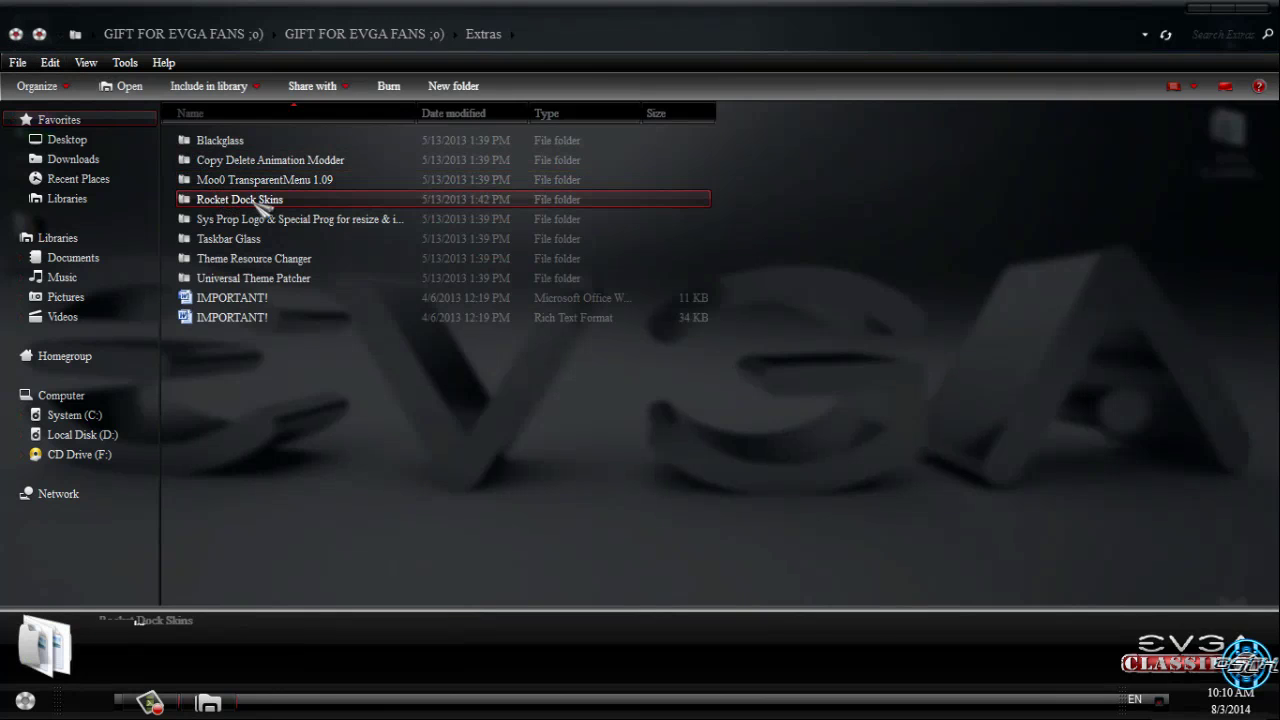
pyautogui.doubleClick(286, 205)
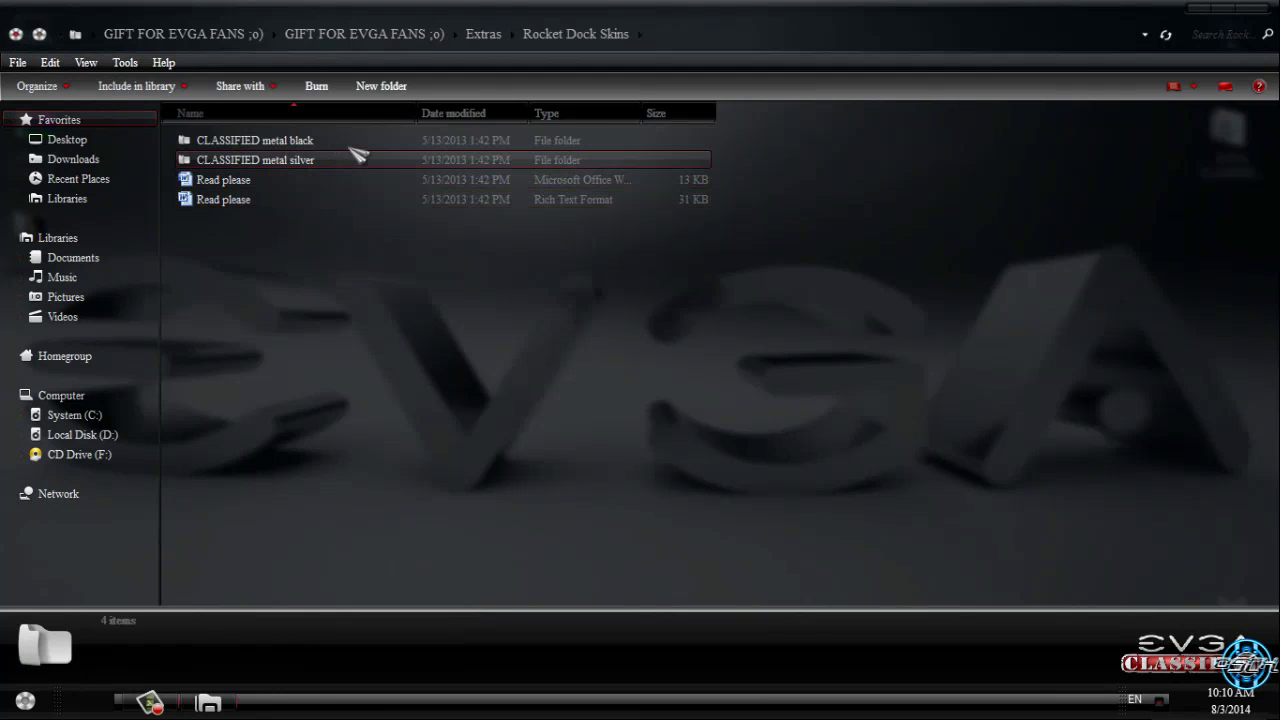
pyautogui.click(343, 163)
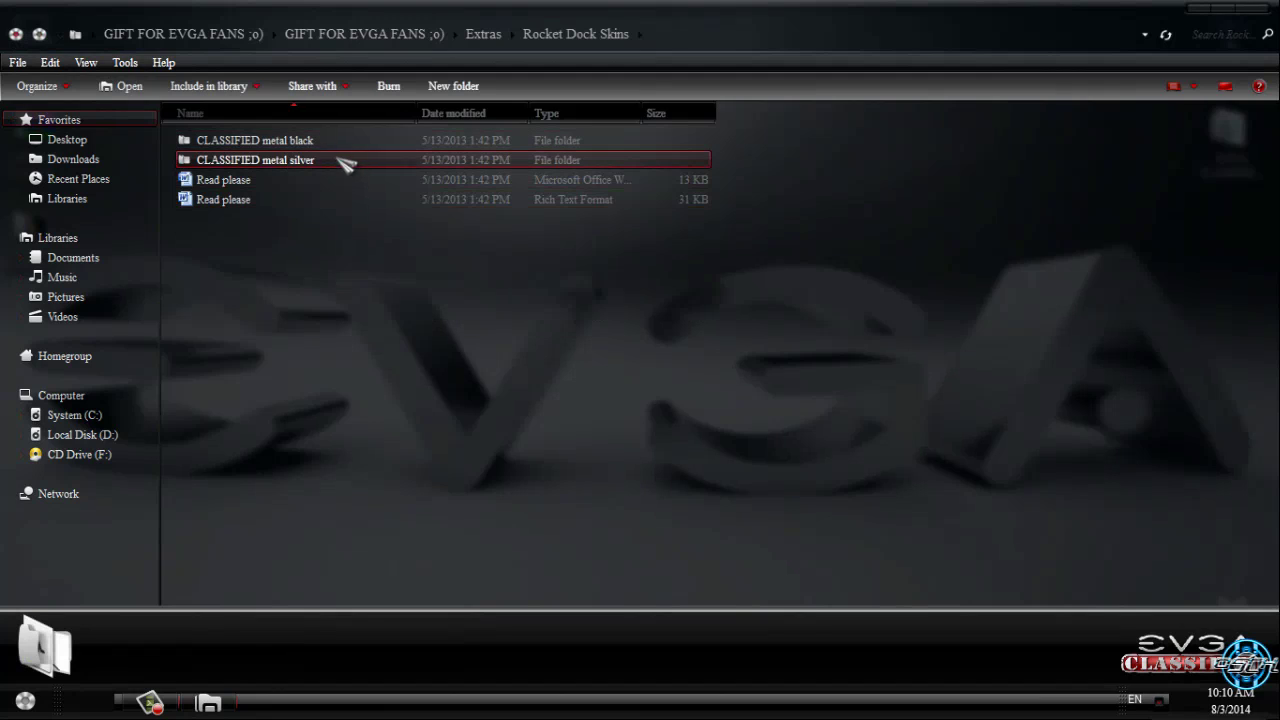
pyautogui.click(343, 148)
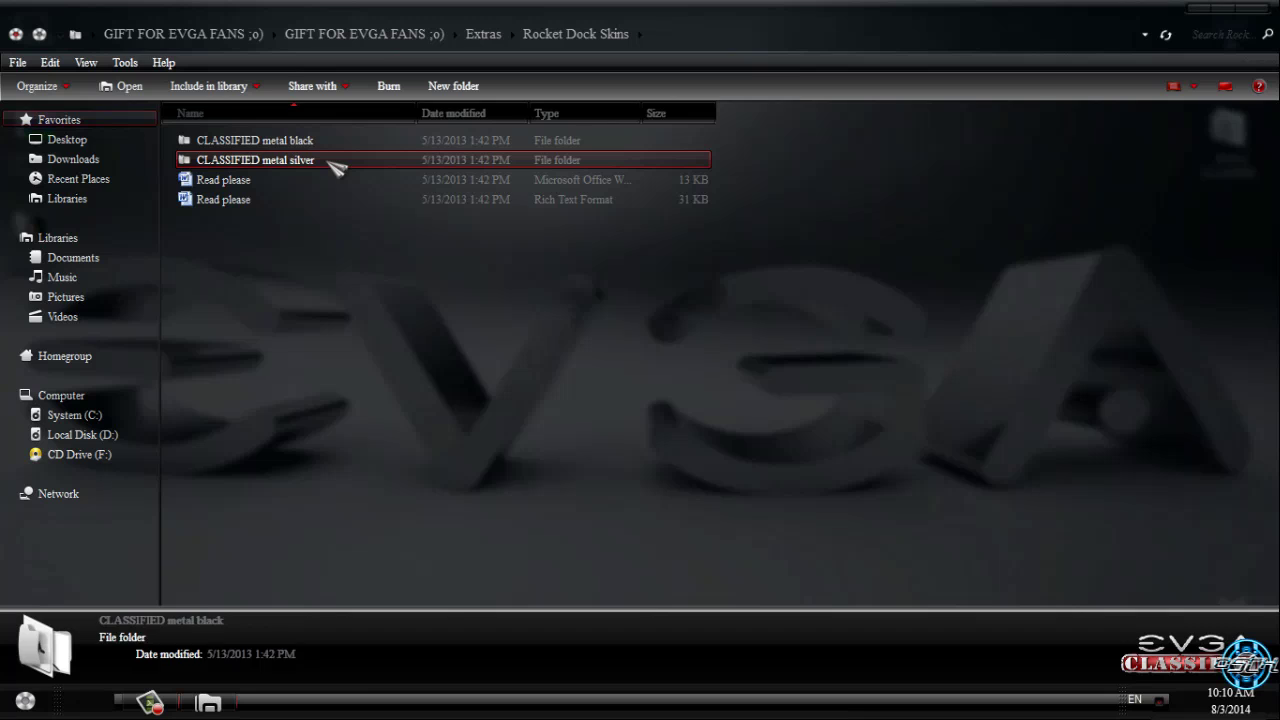
pyautogui.click(334, 164)
pyautogui.rightClick(334, 164)
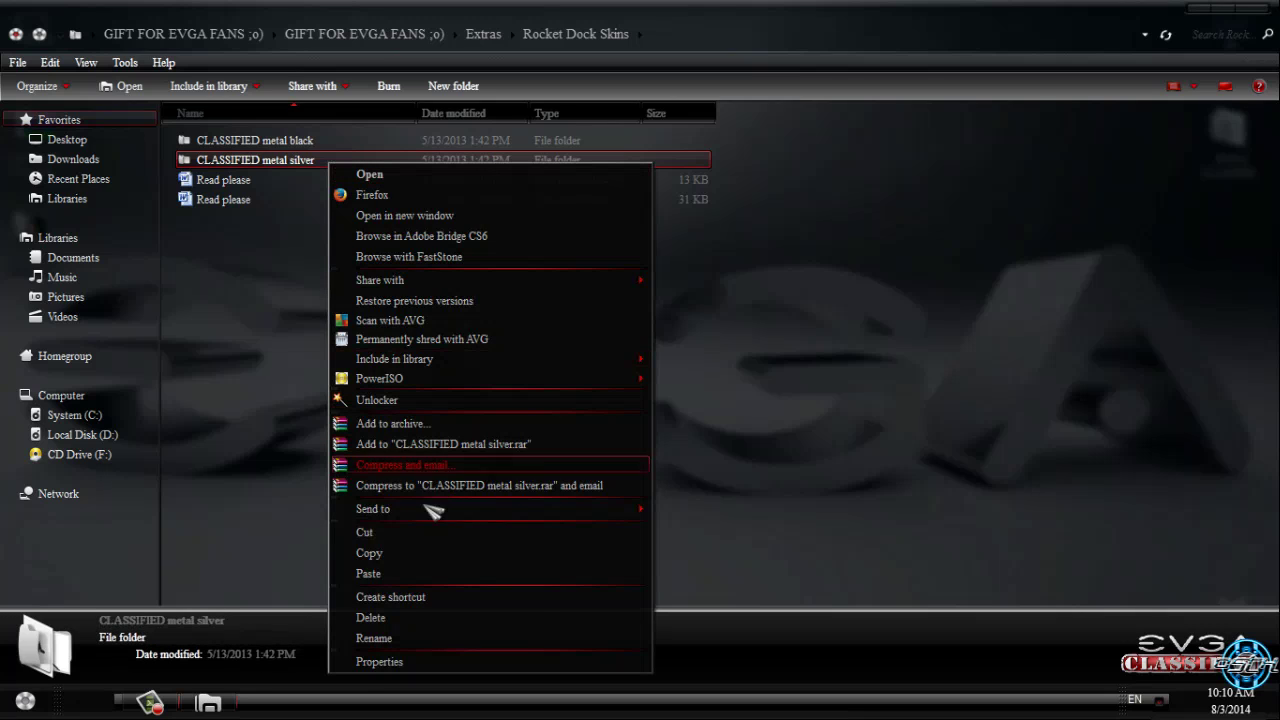
pyautogui.click(405, 553)
pyautogui.click(404, 524)
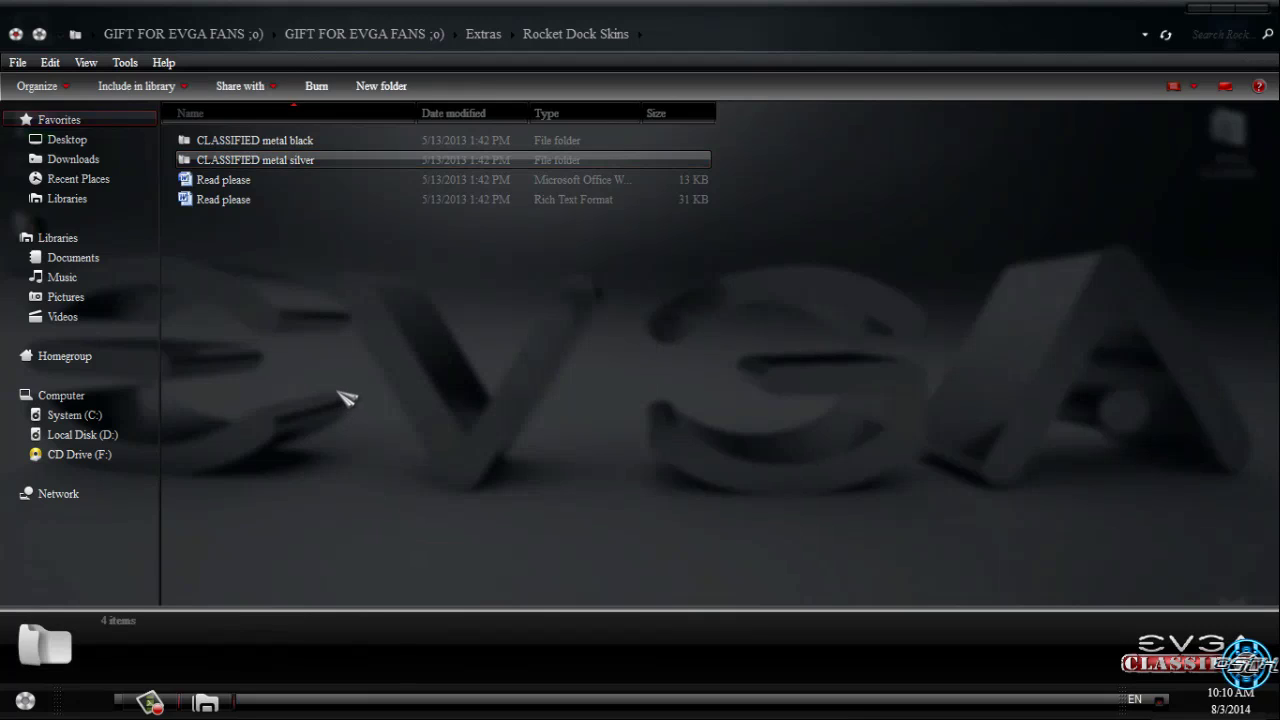
# Paste it into RocketDock's Skins folder and close that window
pyautogui.moveTo(208, 700)
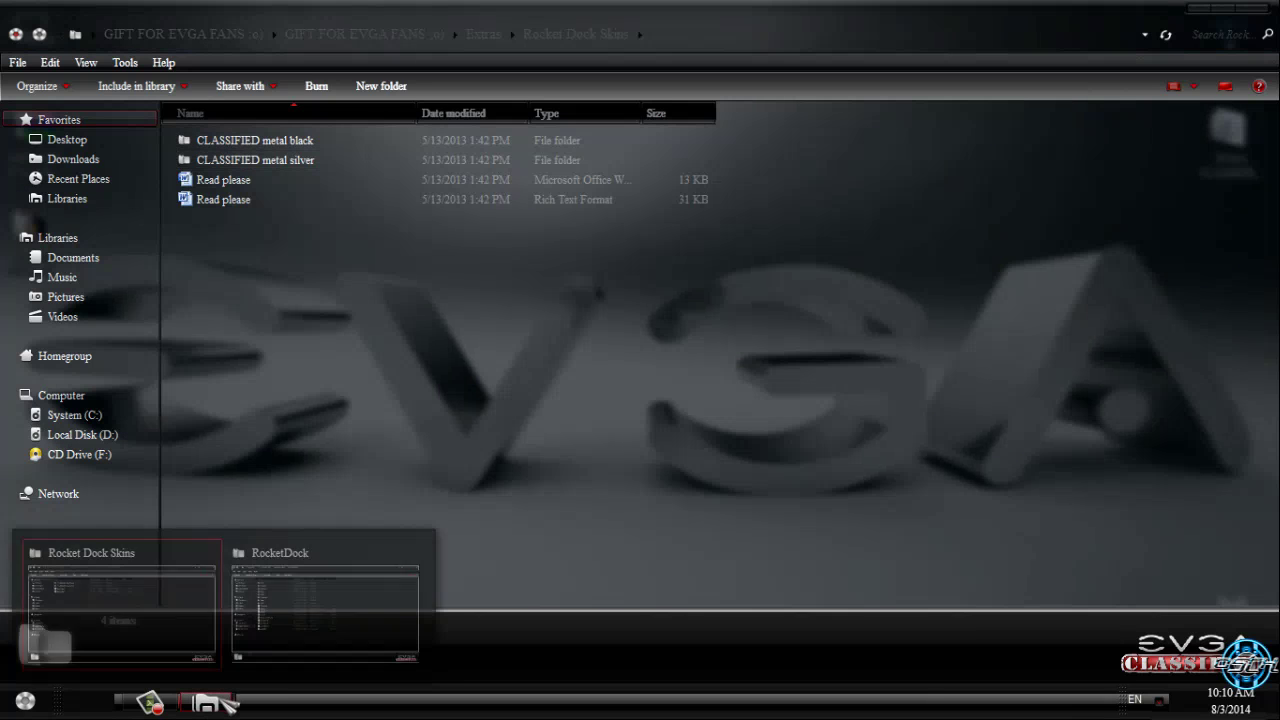
pyautogui.click(329, 563)
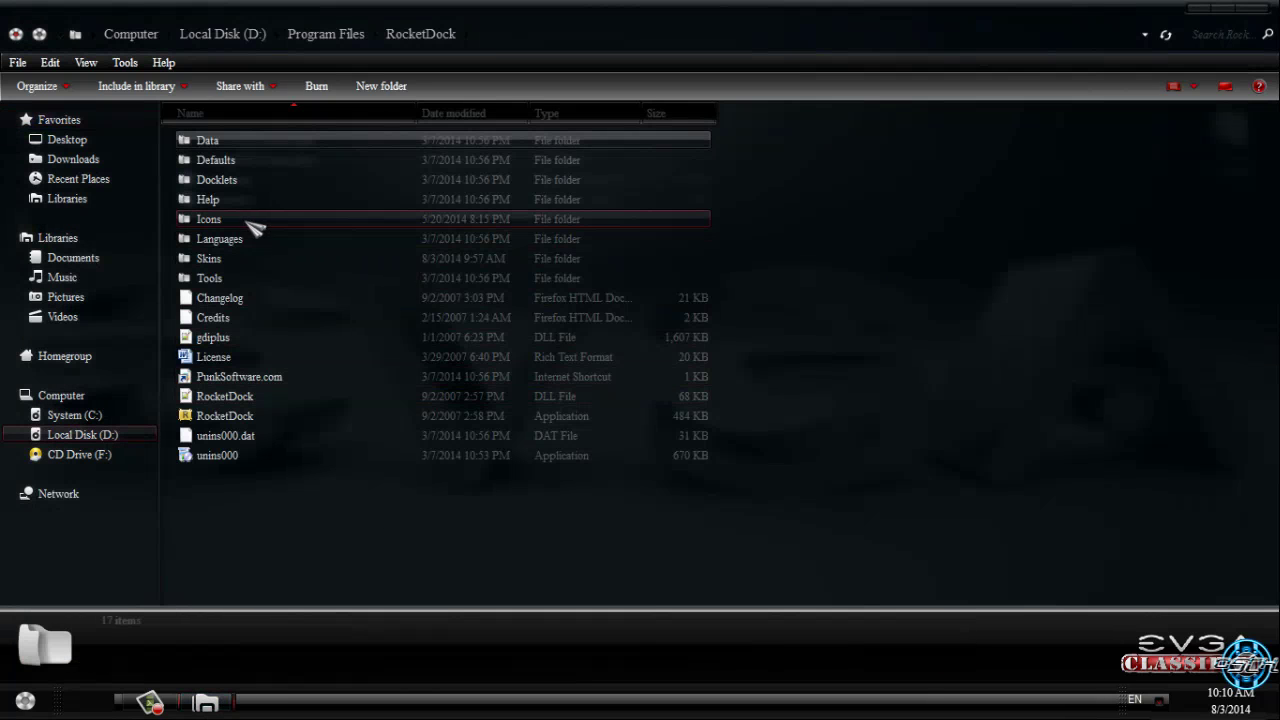
pyautogui.doubleClick(249, 258)
pyautogui.rightClick(1053, 256)
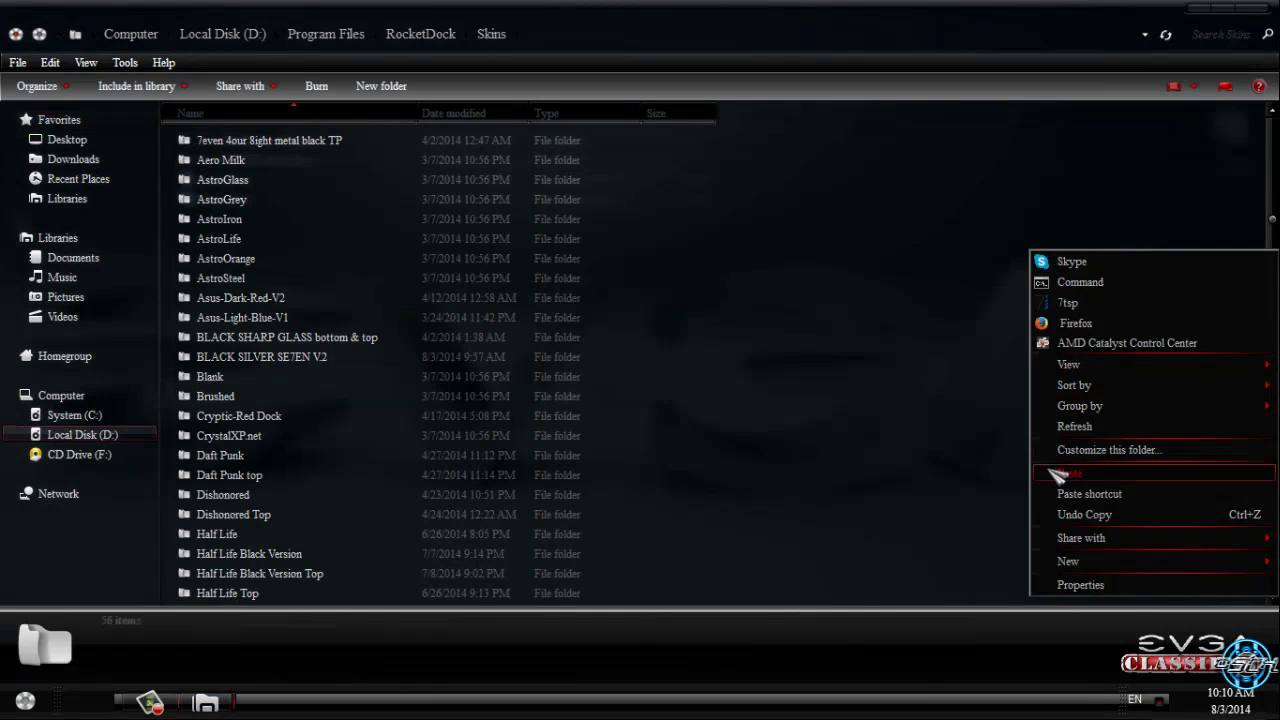
pyautogui.click(1060, 468)
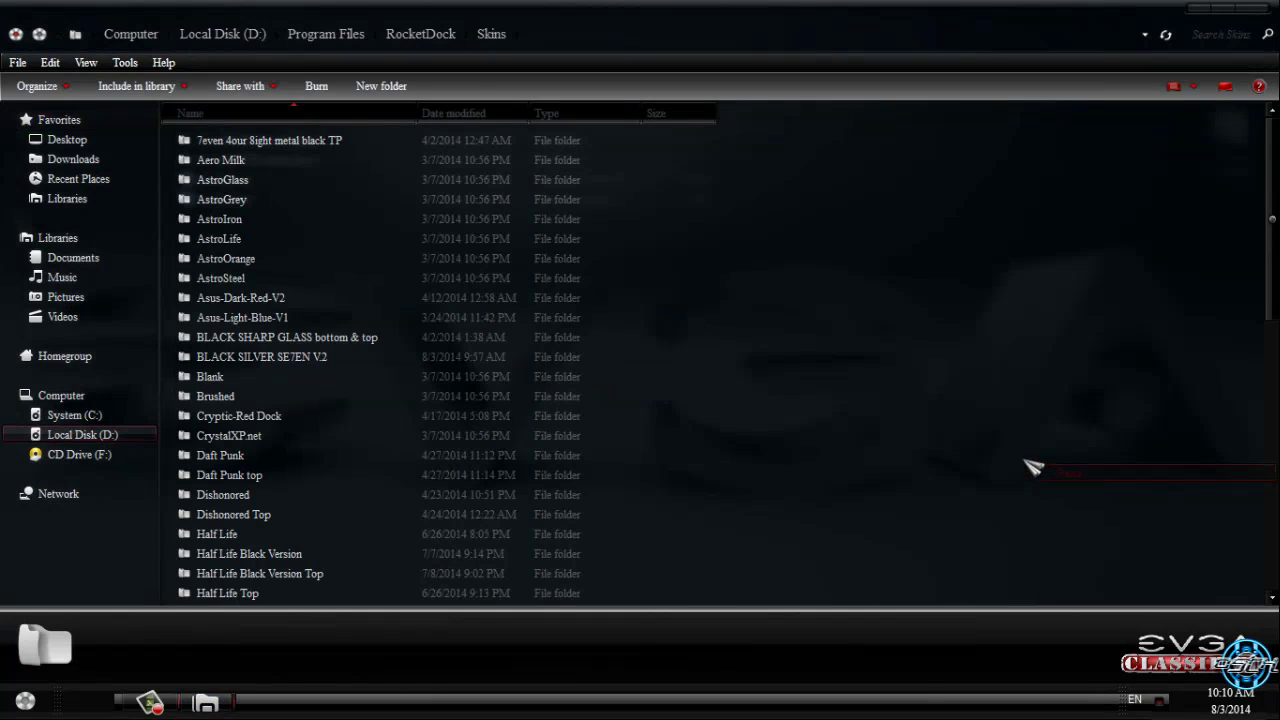
pyautogui.click(1262, 12)
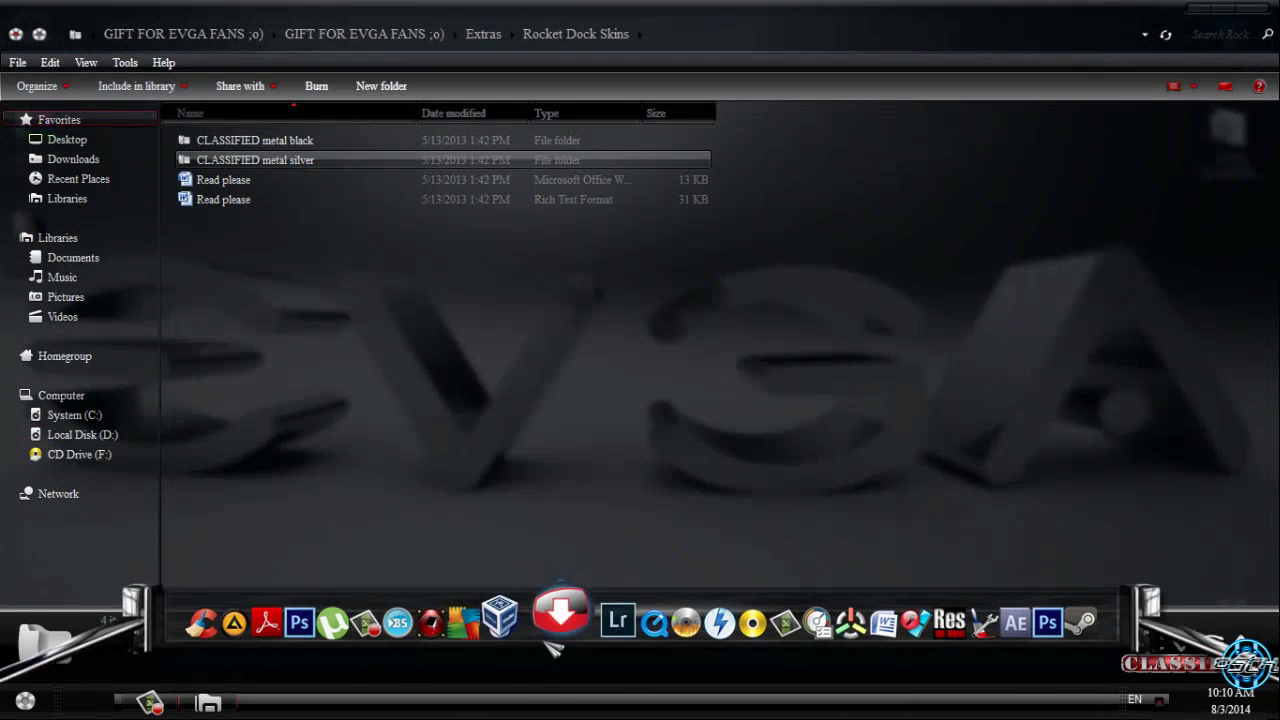
# Pick CLASSIFIED metal silver from the Dock Settings theme list and confirm with OK
pyautogui.rightClick(546, 622)
pyautogui.click(605, 527)
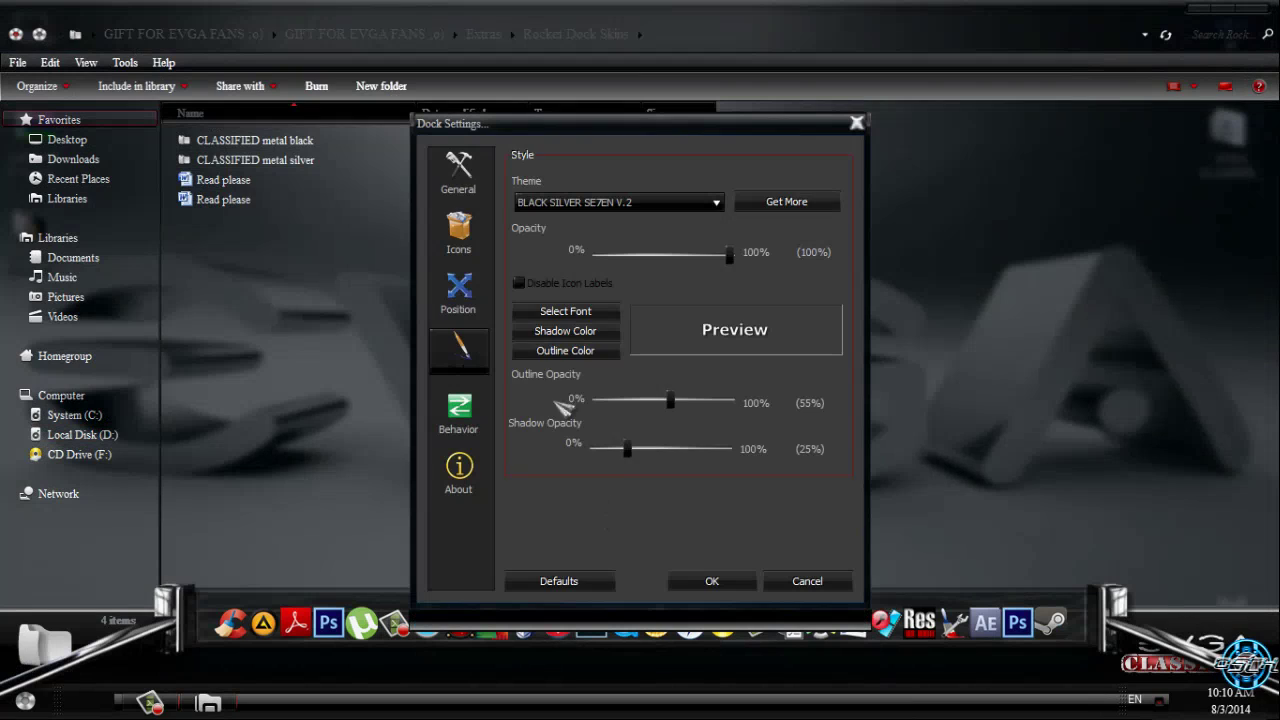
pyautogui.click(580, 207)
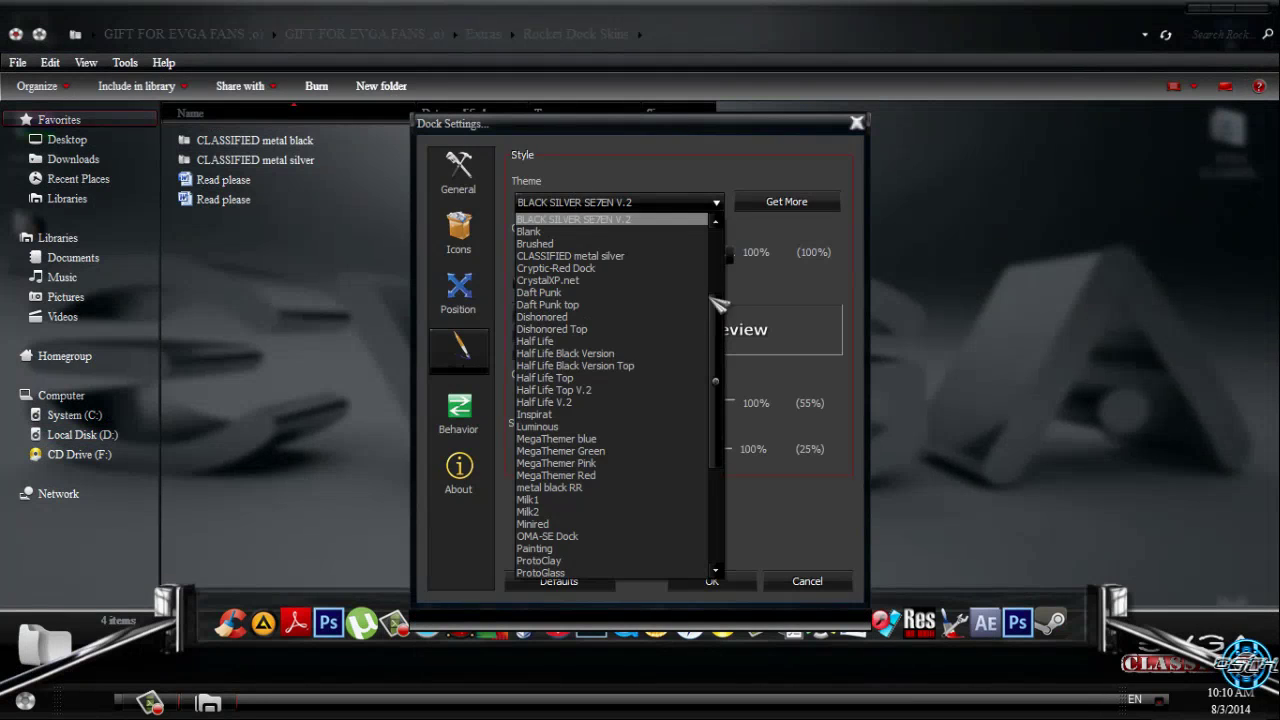
pyautogui.scroll(4, 720, 260)
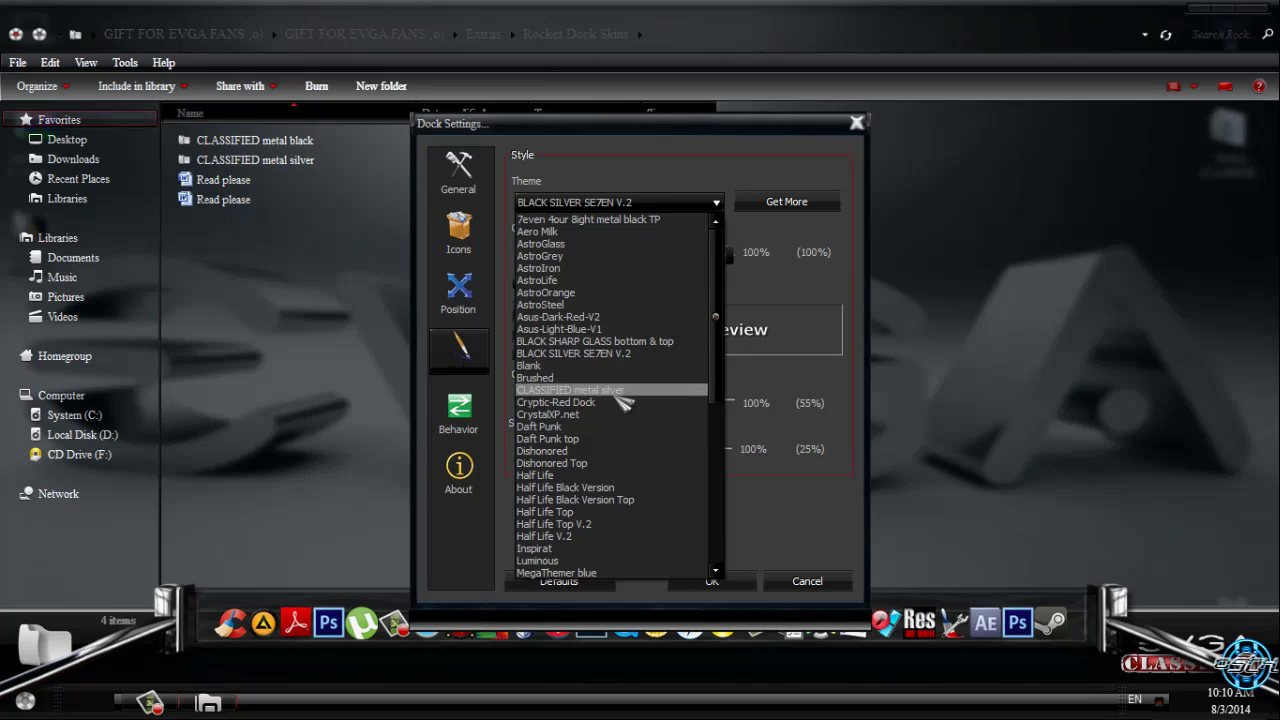
pyautogui.click(628, 390)
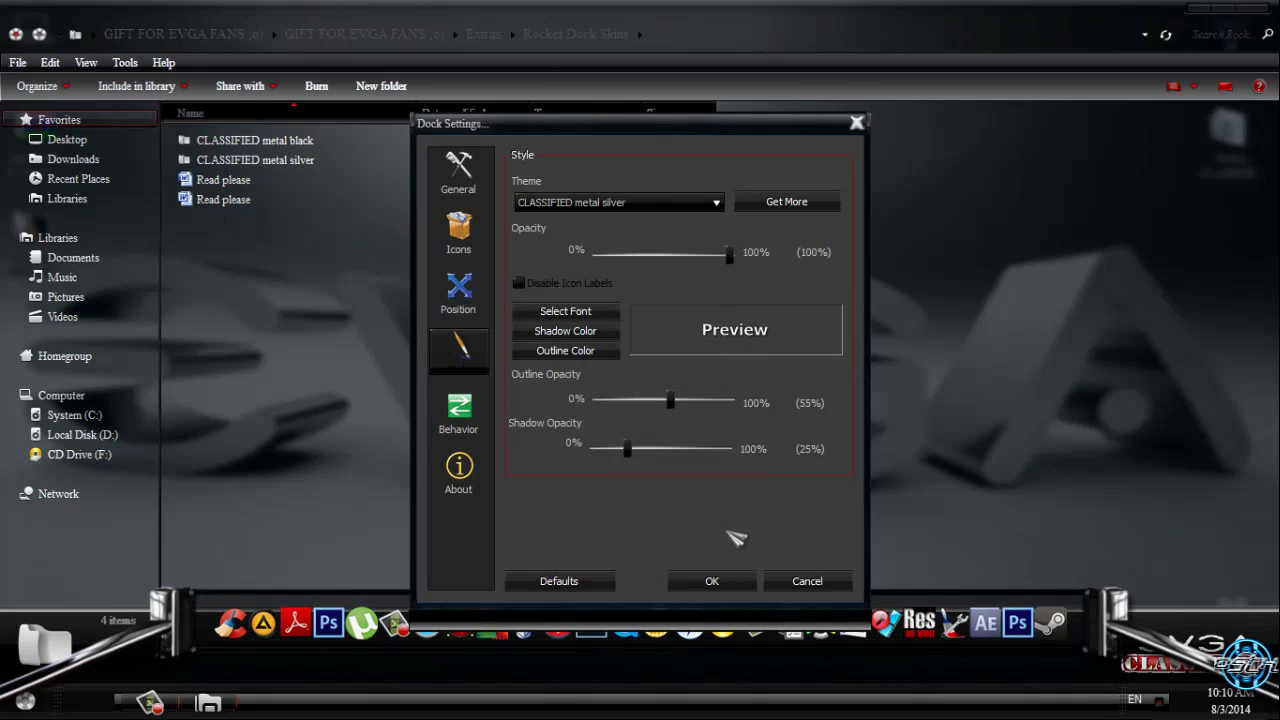
pyautogui.click(717, 582)
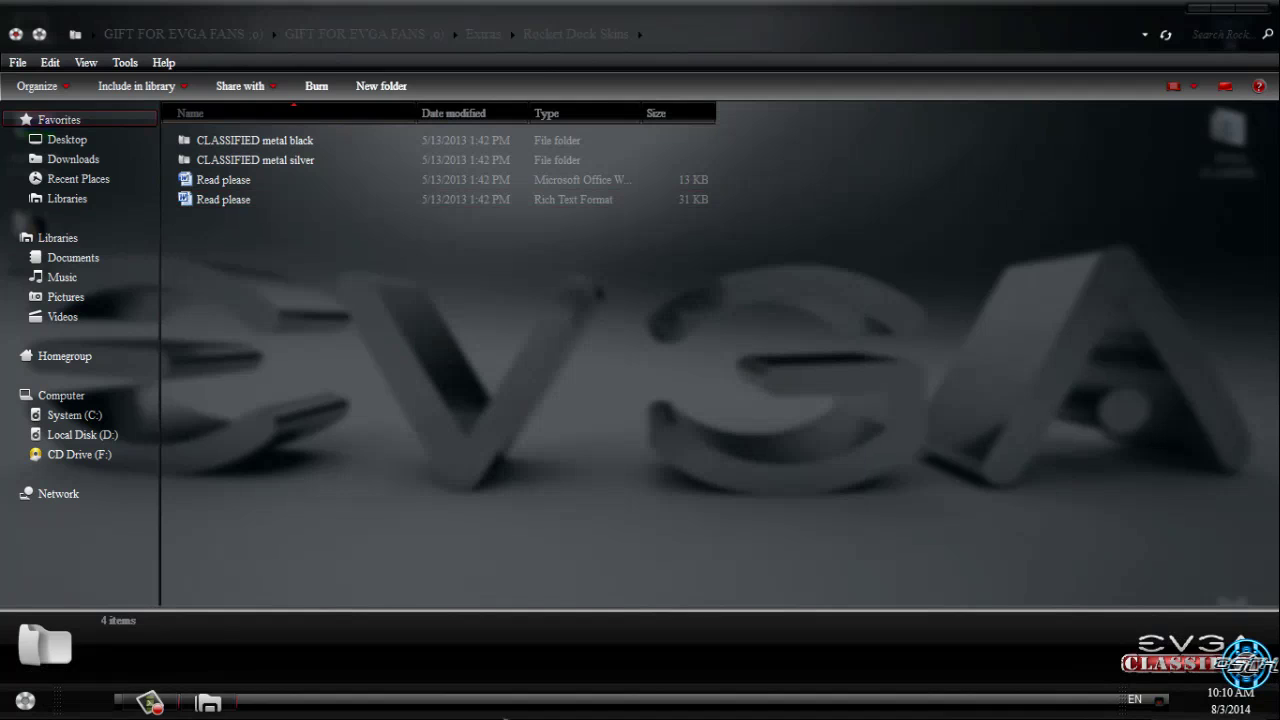
# Preview the EVGA CLASSIFIED logos in Sys Prop Logo and launch the Logo Changer
pyautogui.click(15, 33)
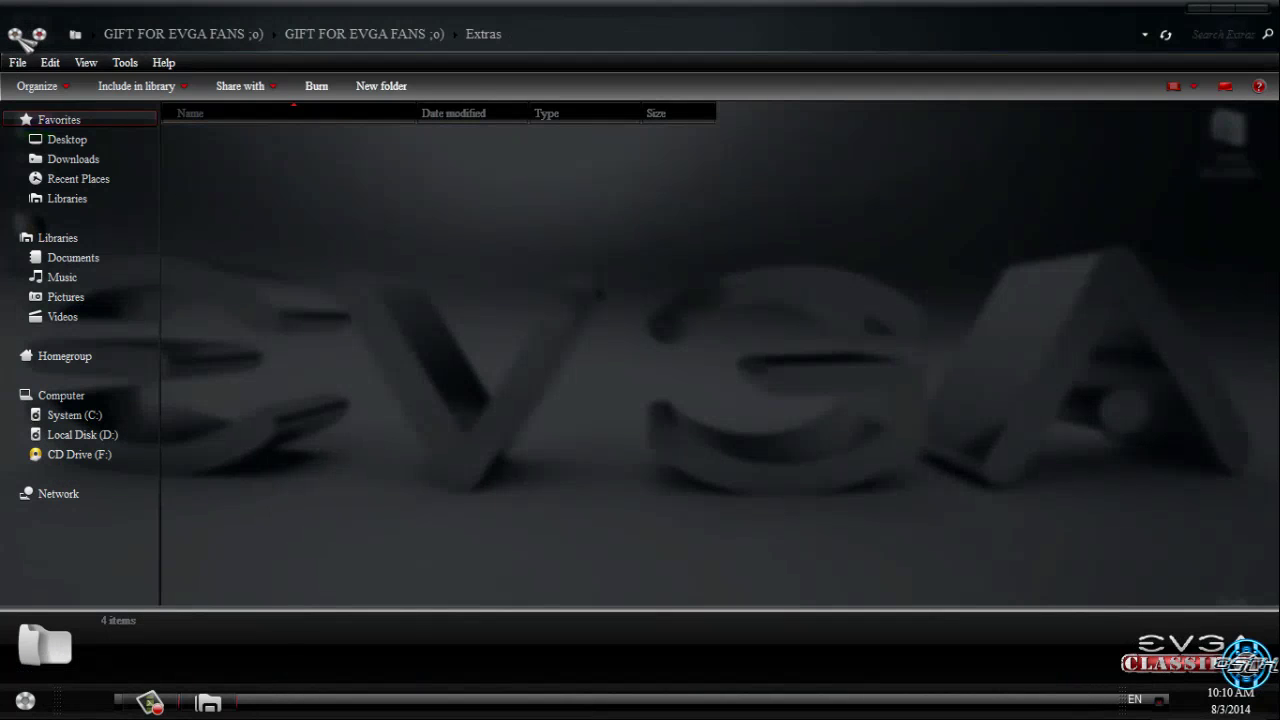
pyautogui.doubleClick(199, 219)
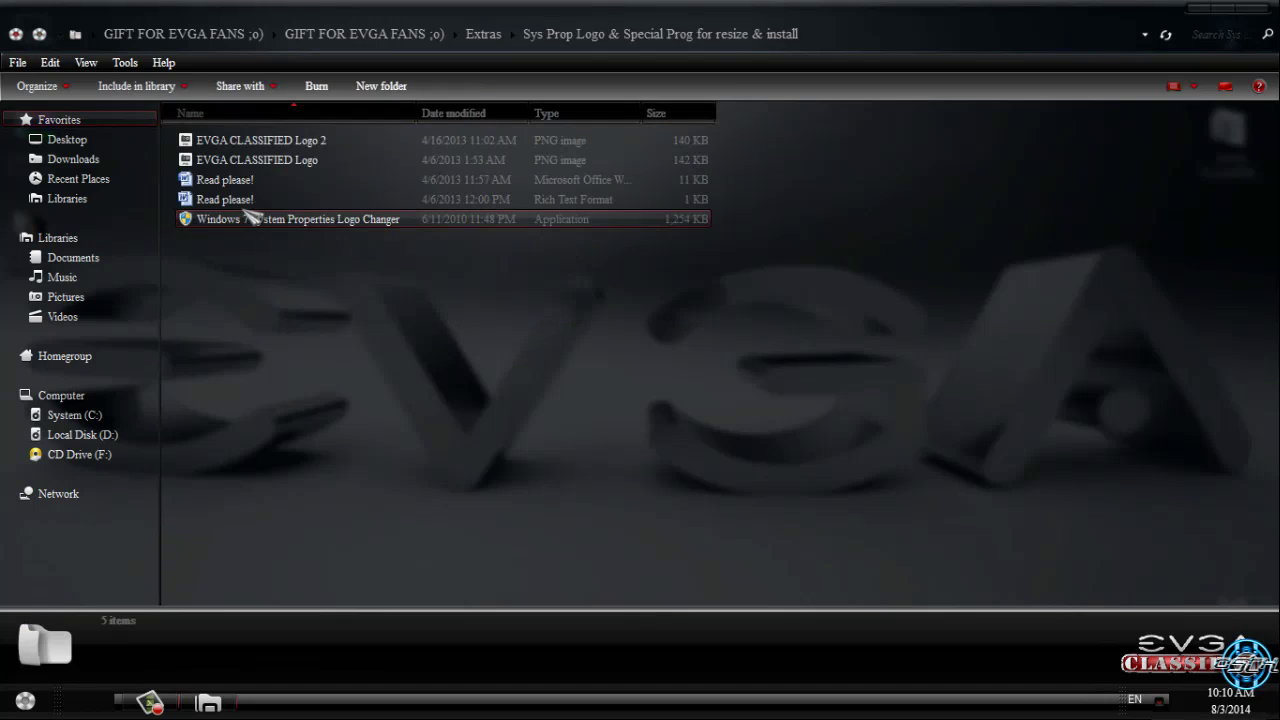
pyautogui.click(296, 164)
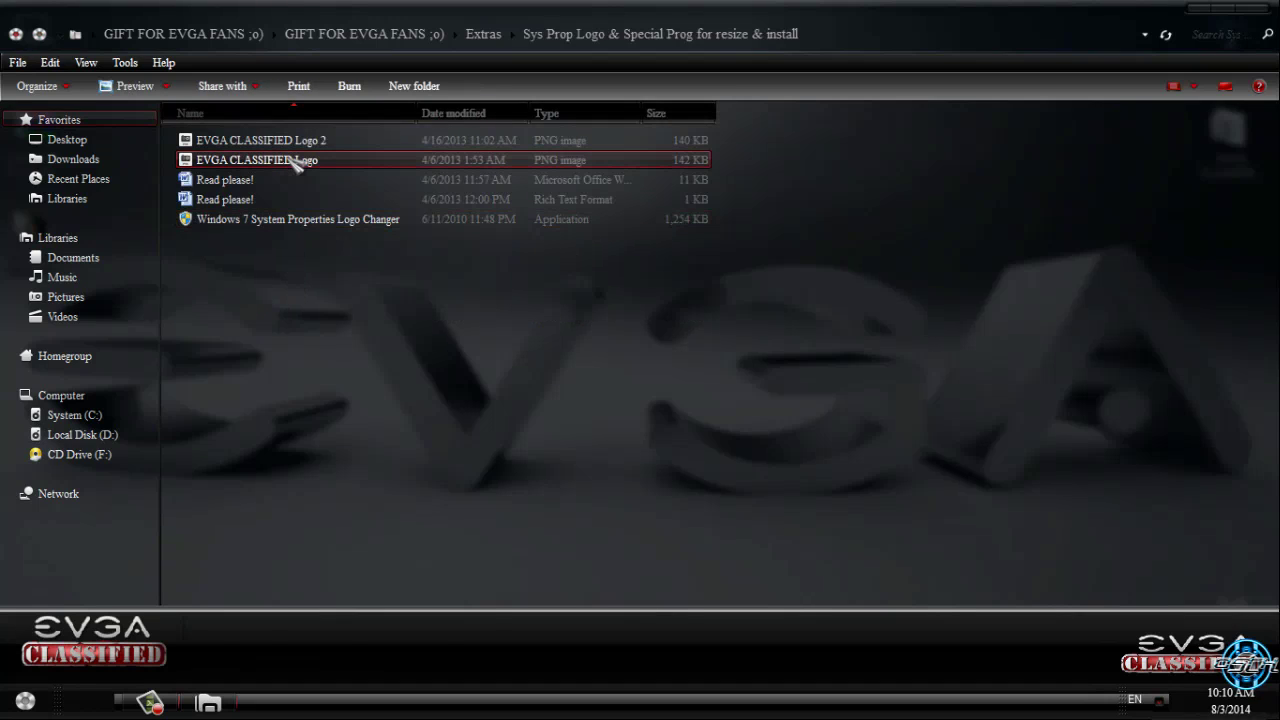
pyautogui.click(350, 143)
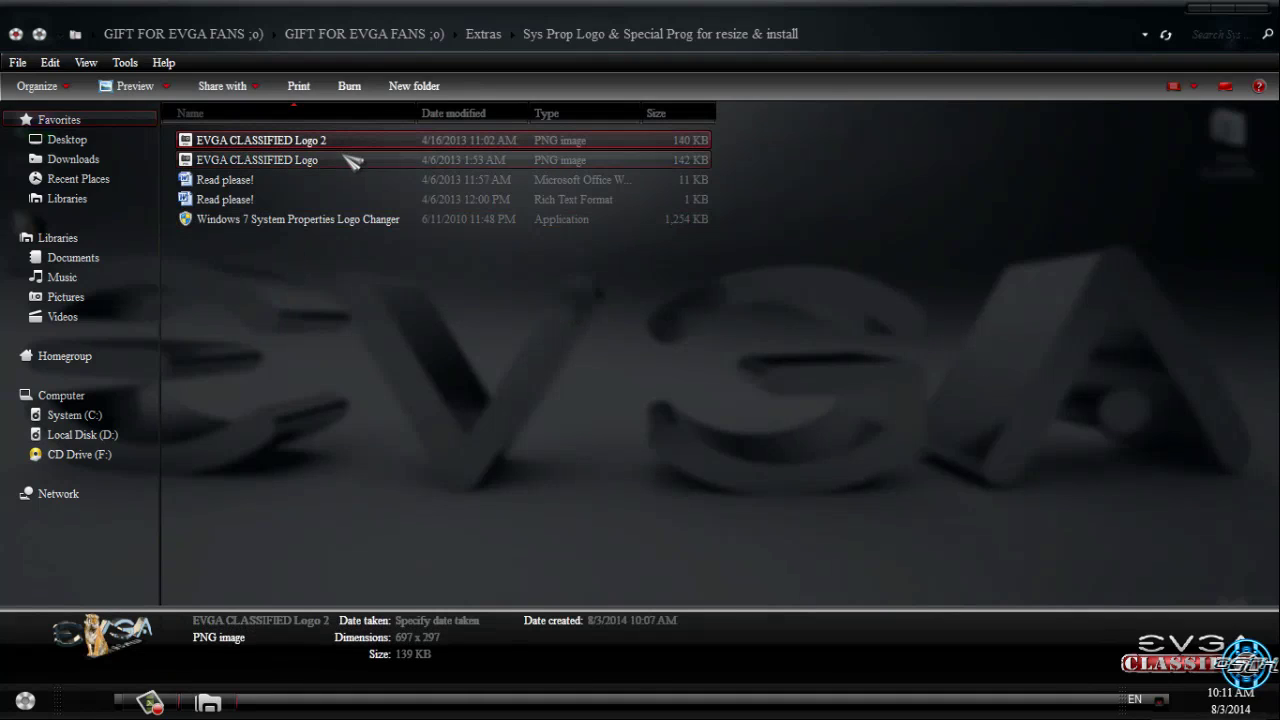
pyautogui.doubleClick(356, 222)
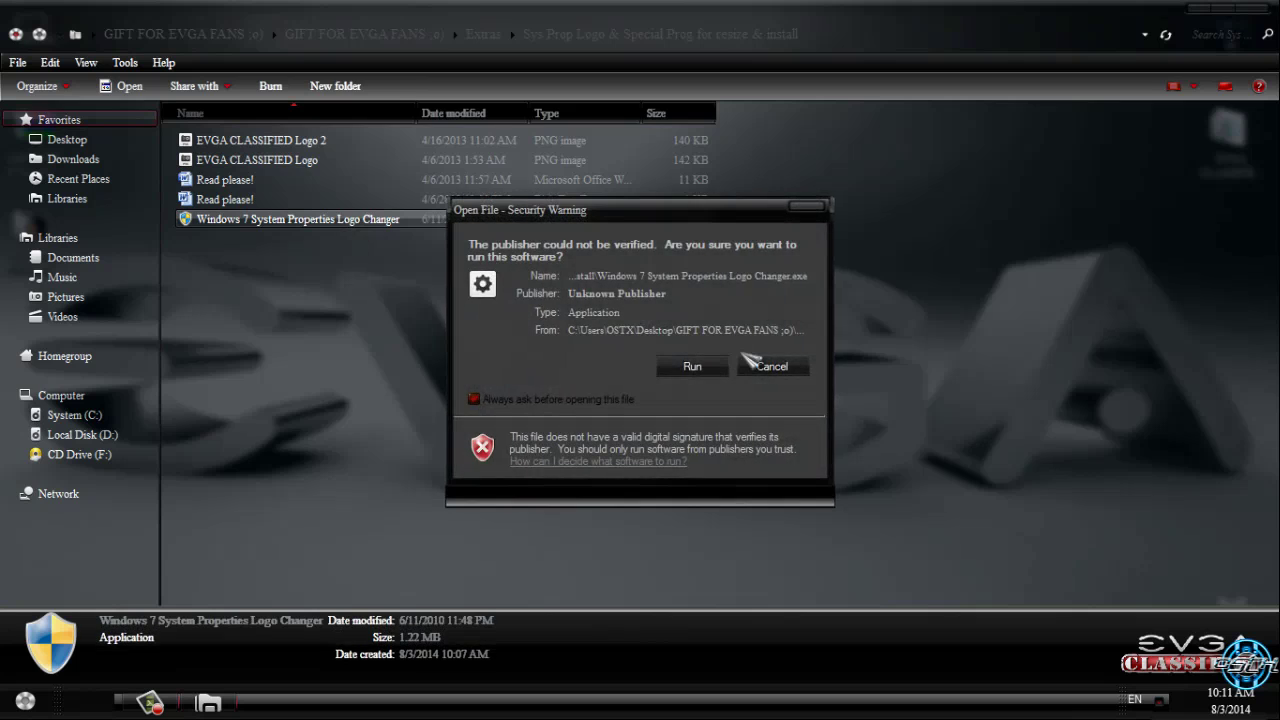
pyautogui.click(700, 366)
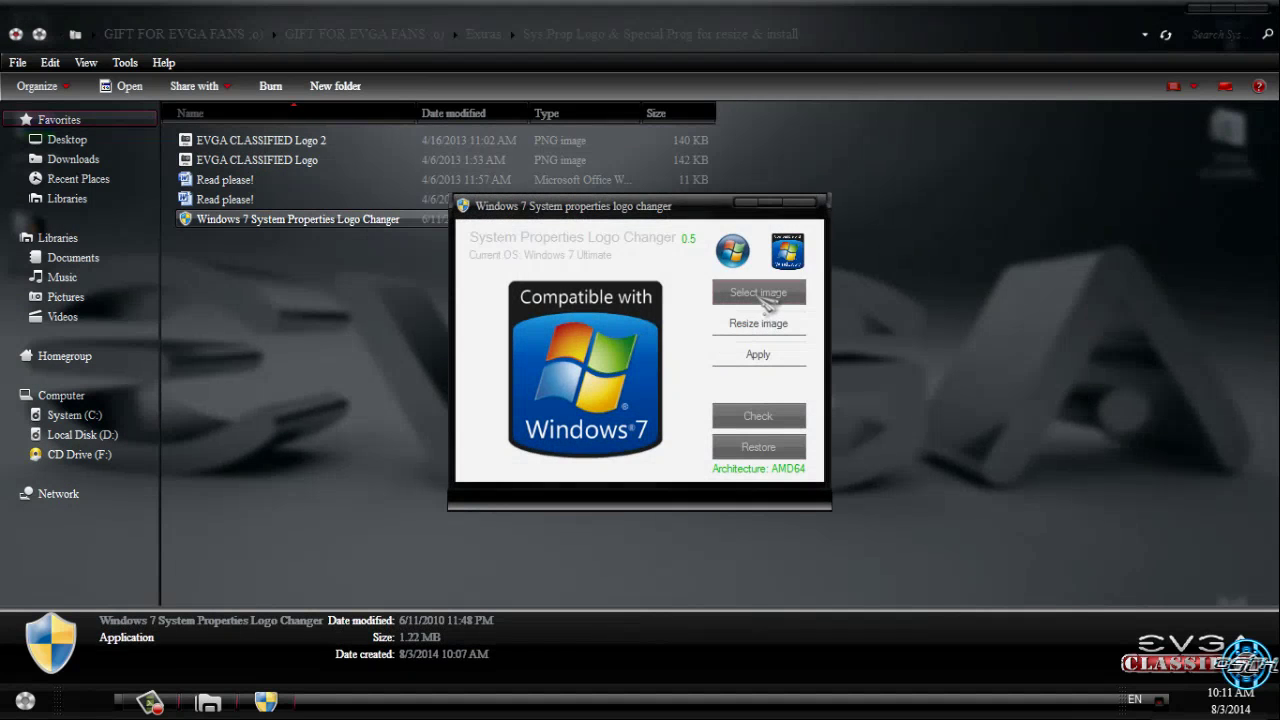
# Browse to Extras\Sys Prop Logo and load EVGA CLASSIFIED Logo 2 as the new logo
pyautogui.click(762, 296)
pyautogui.click(262, 262)
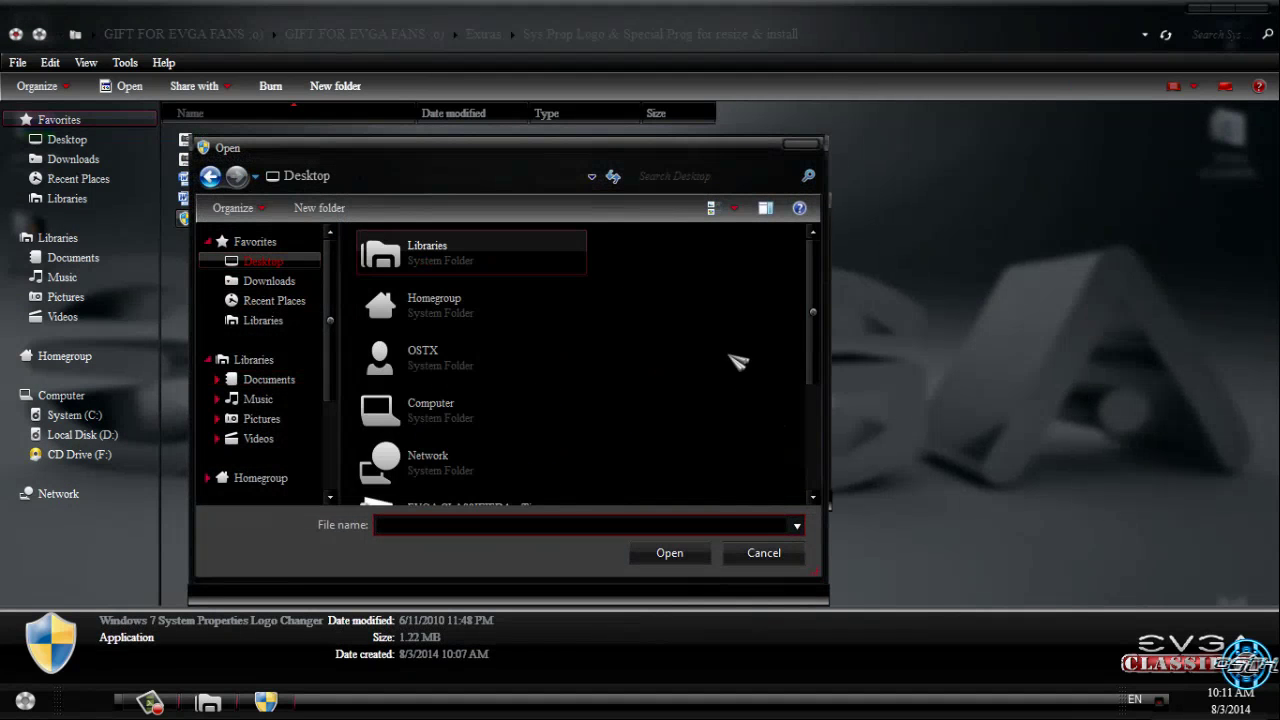
pyautogui.moveTo(818, 358); pyautogui.dragTo(811, 472)
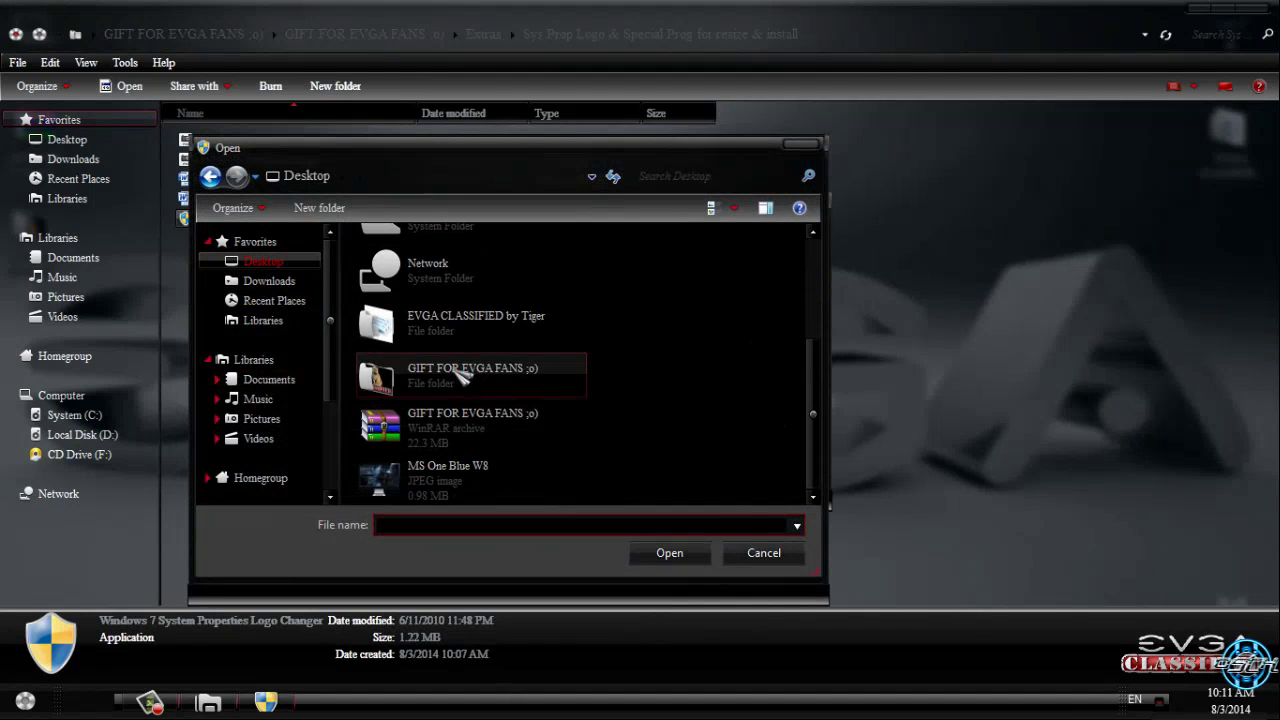
pyautogui.doubleClick(390, 322)
pyautogui.click(212, 178)
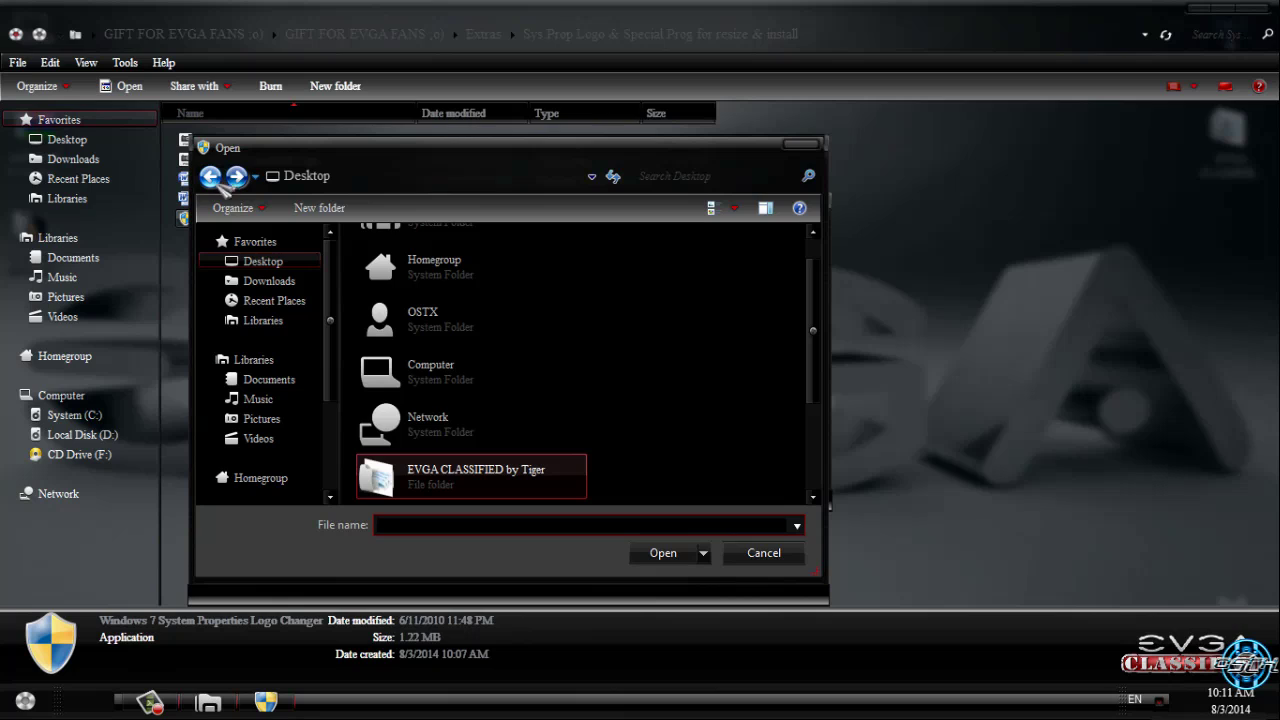
pyautogui.moveTo(818, 383); pyautogui.dragTo(805, 475)
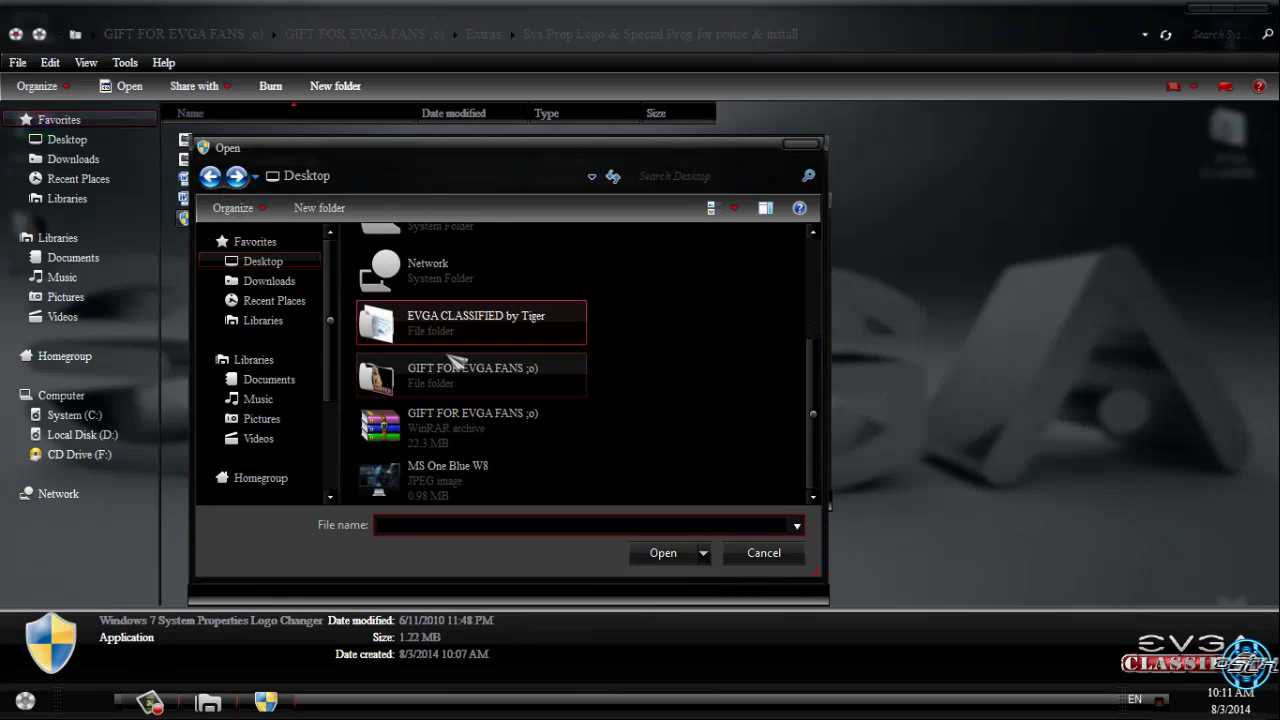
pyautogui.doubleClick(523, 370)
pyautogui.doubleClick(433, 266)
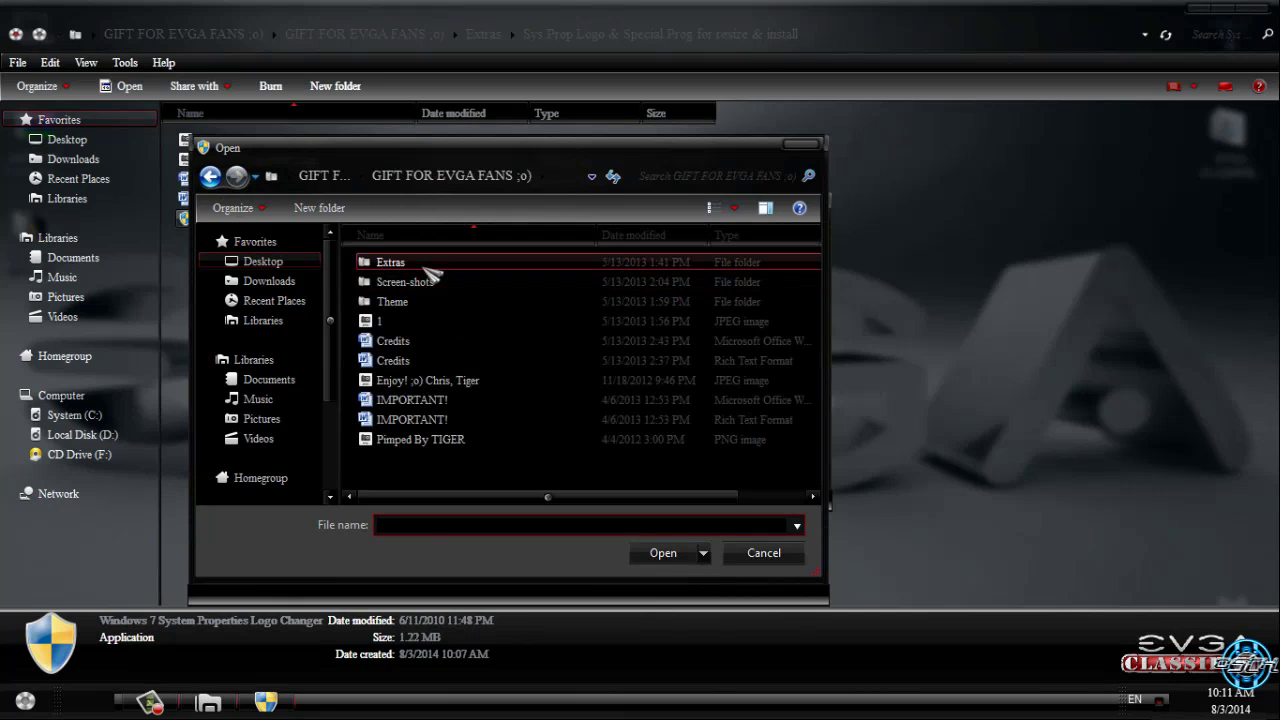
pyautogui.doubleClick(430, 265)
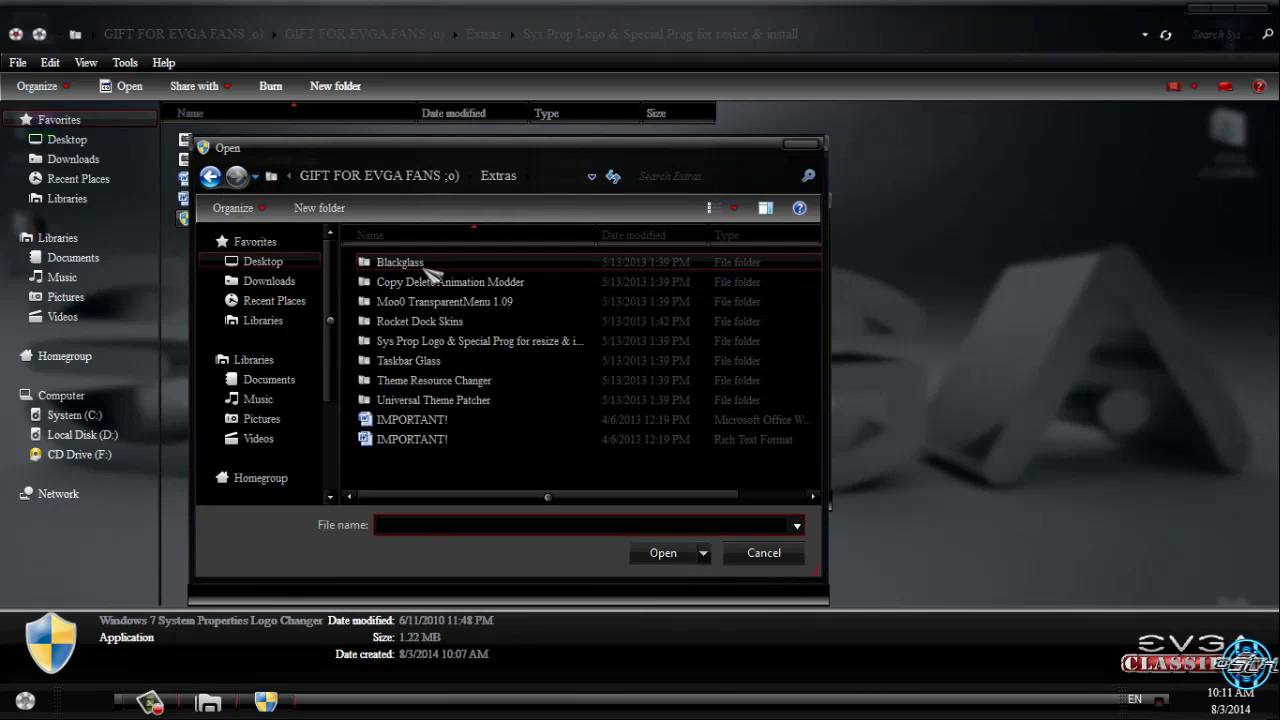
pyautogui.doubleClick(432, 342)
pyautogui.click(484, 264)
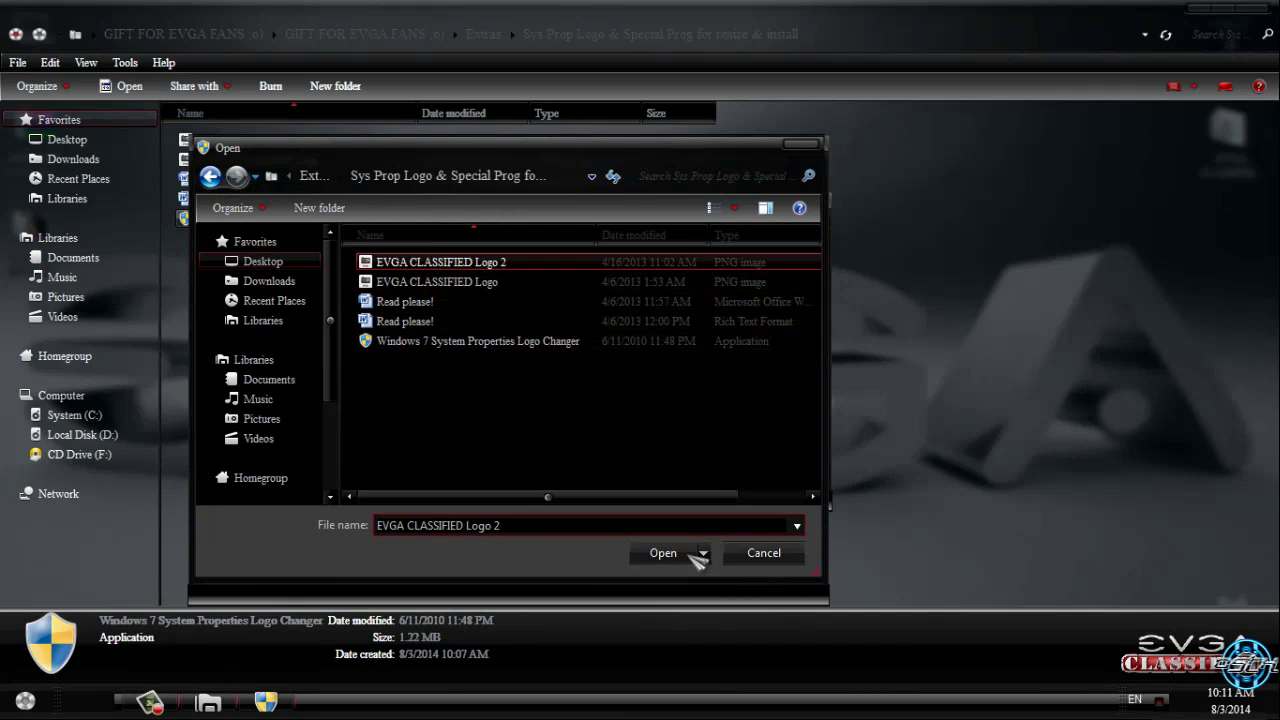
pyautogui.click(695, 556)
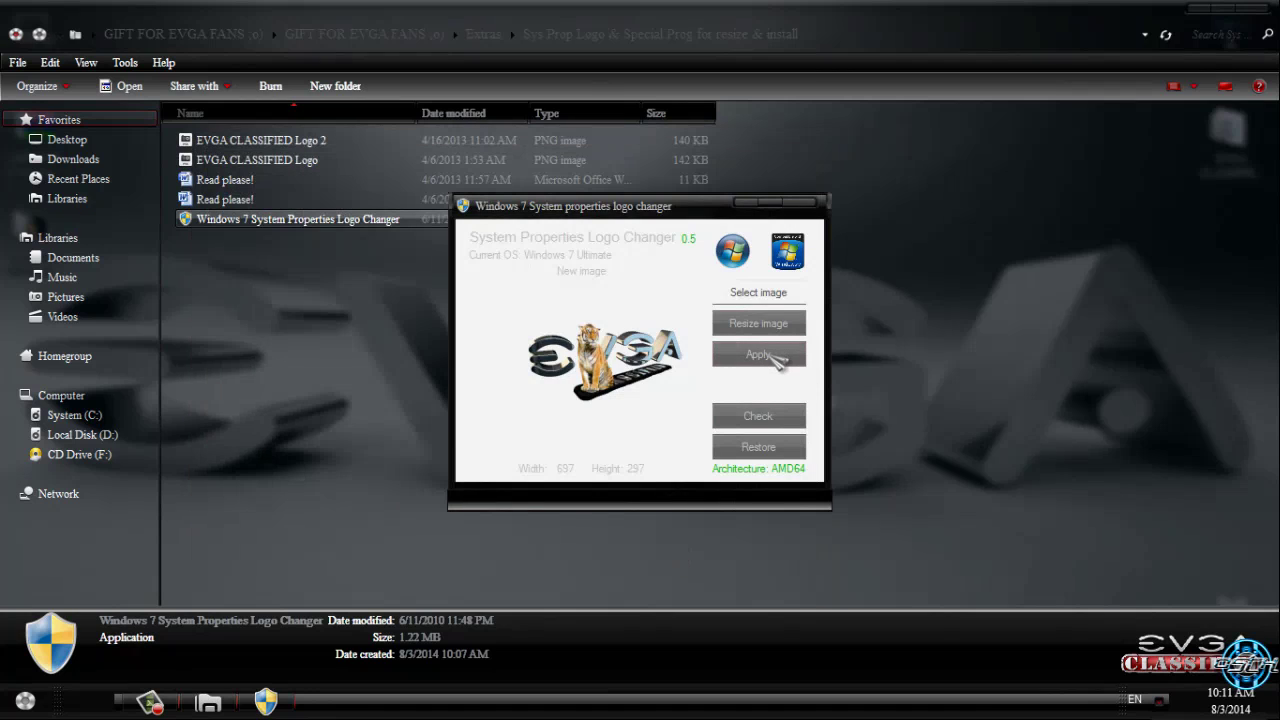
# Close the Logo Changer and check the System page via Computer's Properties
pyautogui.click(760, 356)
pyautogui.click(390, 493)
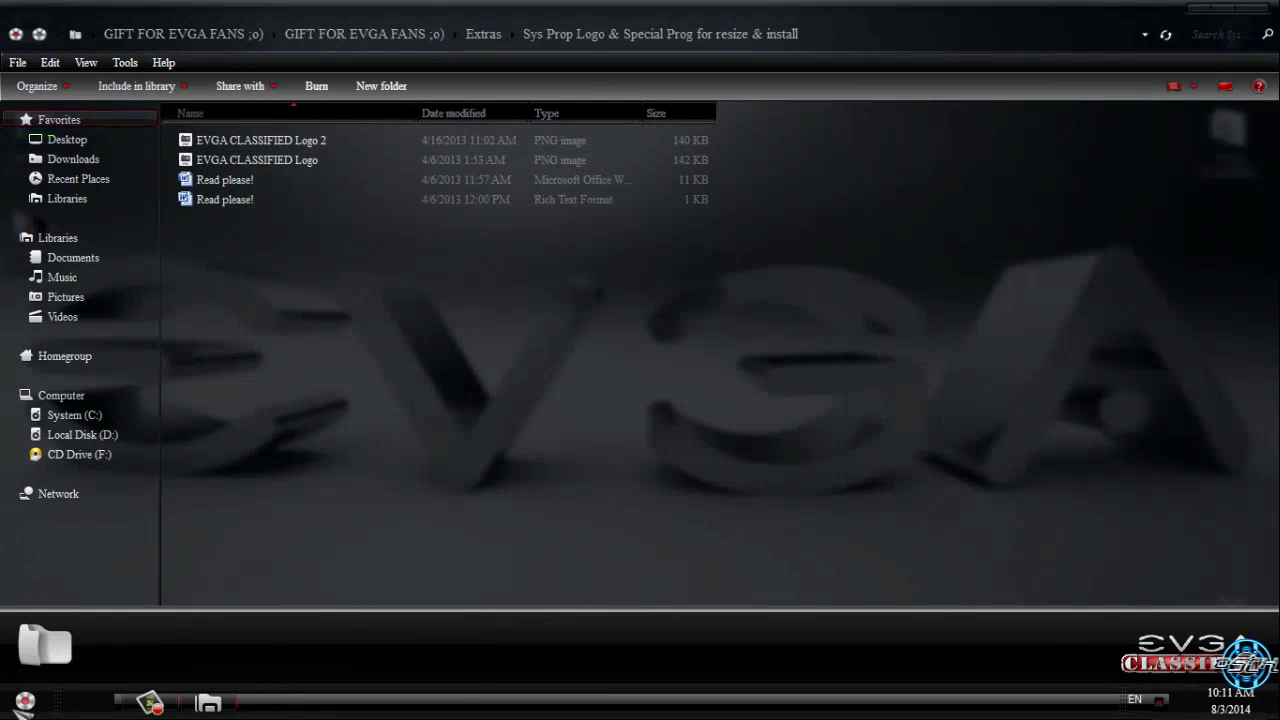
pyautogui.click(25, 700)
pyautogui.rightClick(340, 435)
pyautogui.click(432, 628)
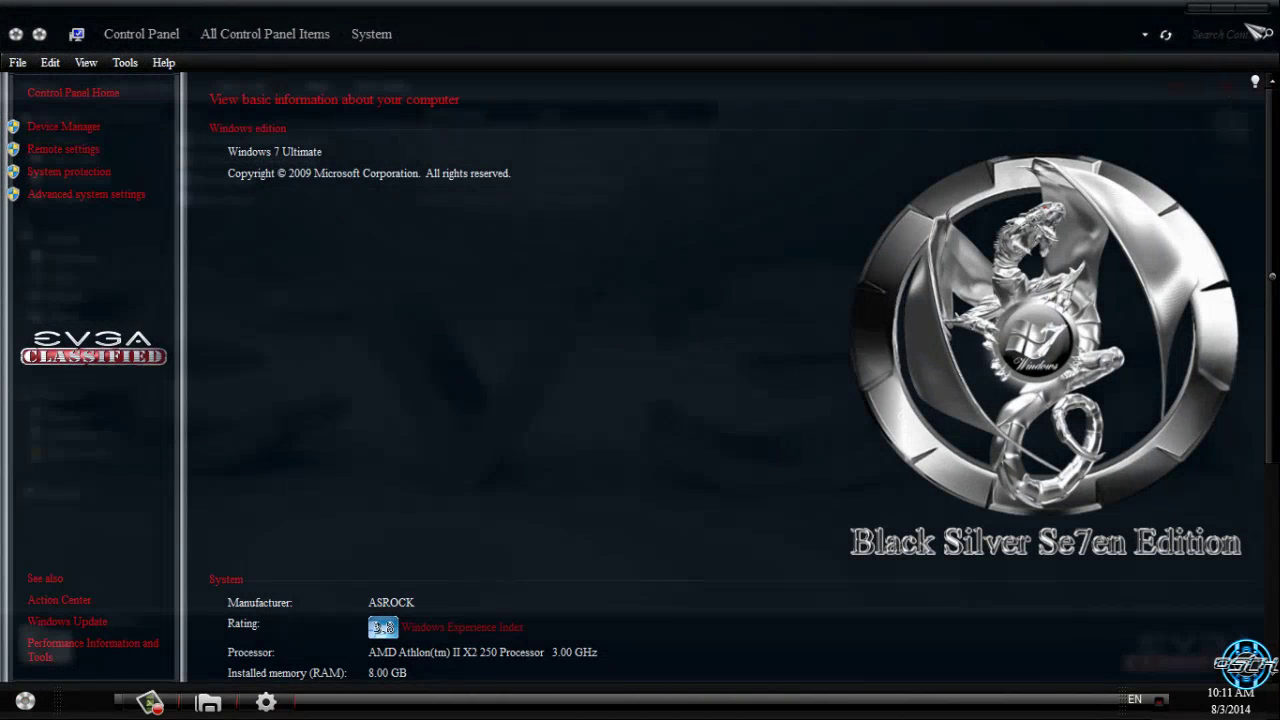
pyautogui.click(1263, 16)
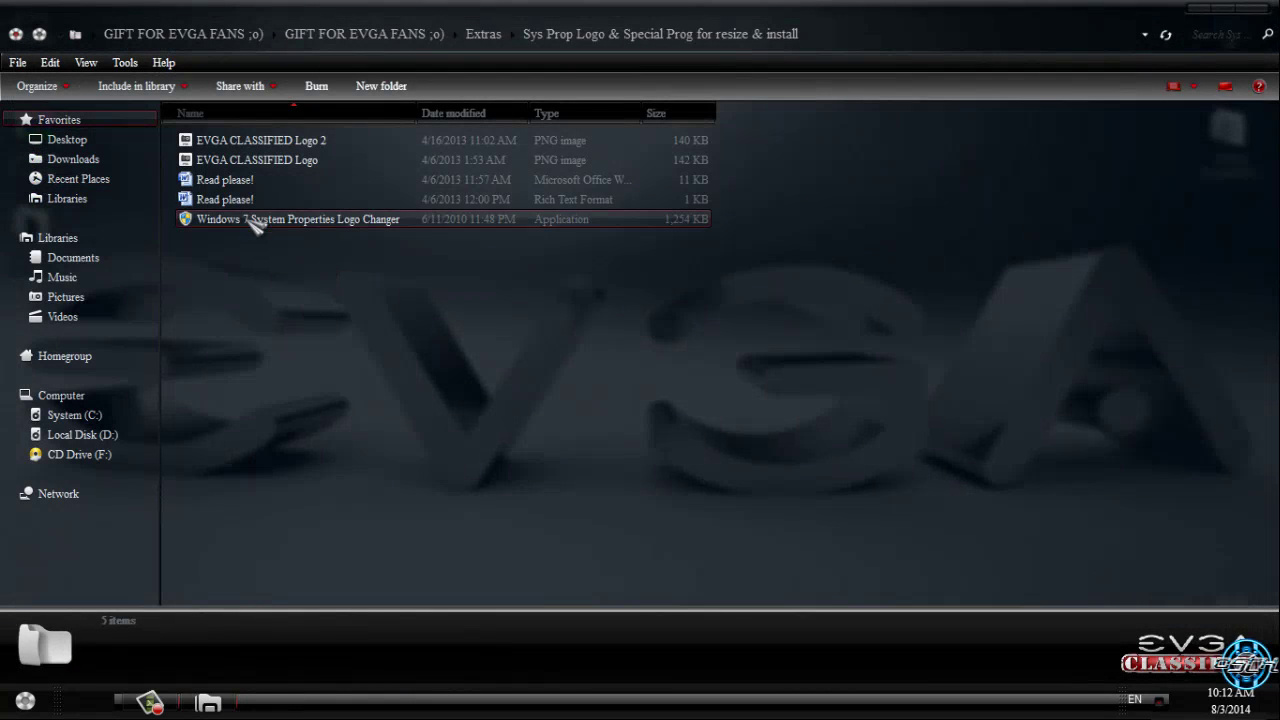
# Relaunch the Logo Changer and apply EVGA CLASSIFIED Logo 2 to System Properties
pyautogui.doubleClick(251, 220)
pyautogui.click(692, 367)
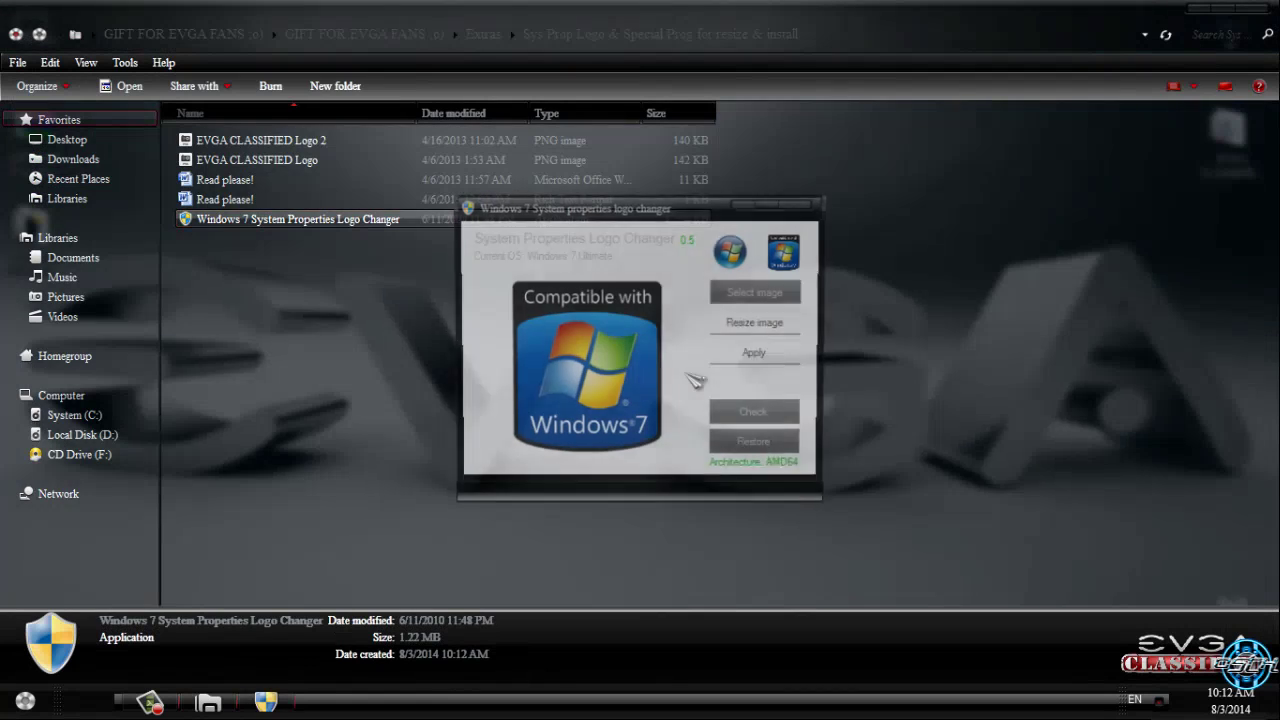
pyautogui.click(757, 300)
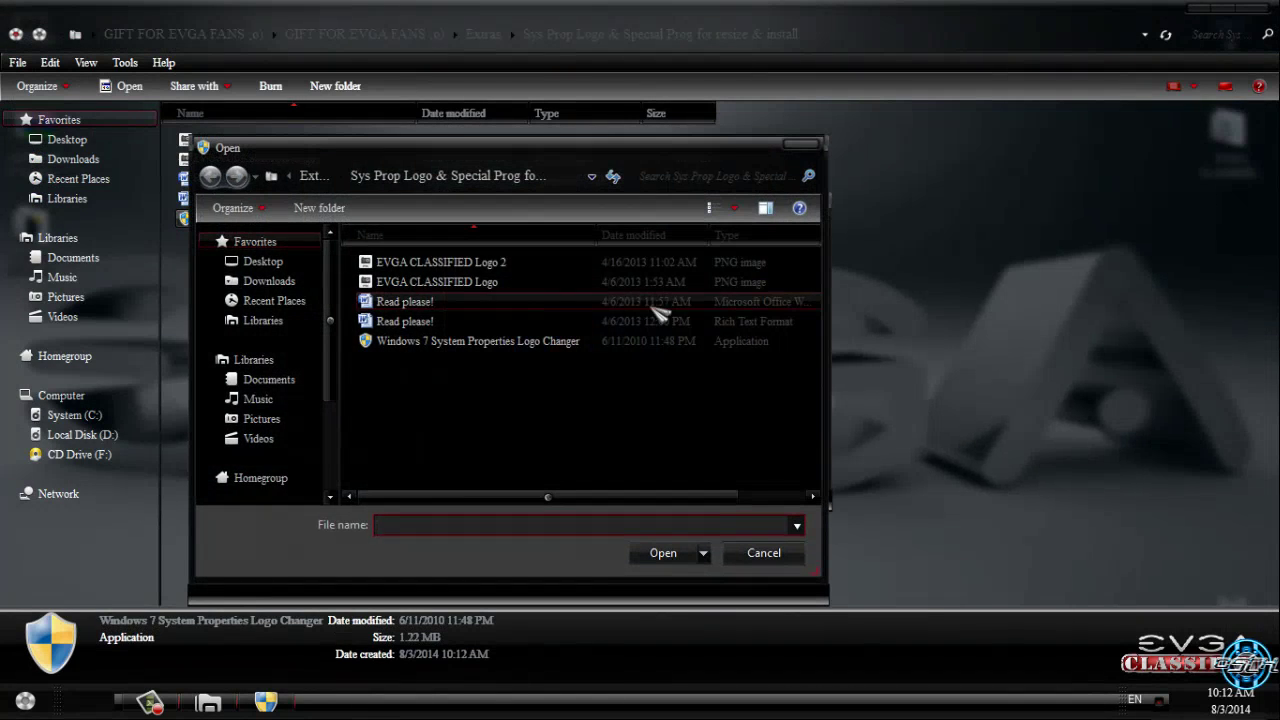
pyautogui.click(455, 262)
pyautogui.click(663, 553)
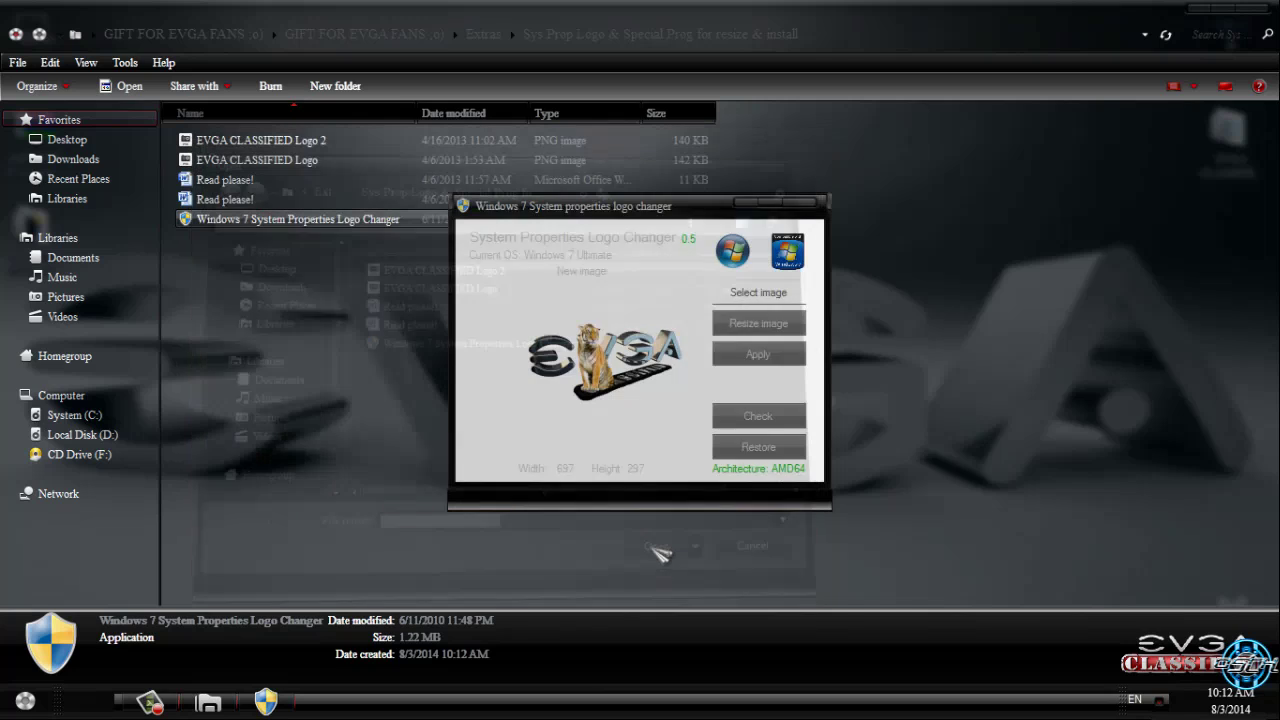
pyautogui.click(752, 360)
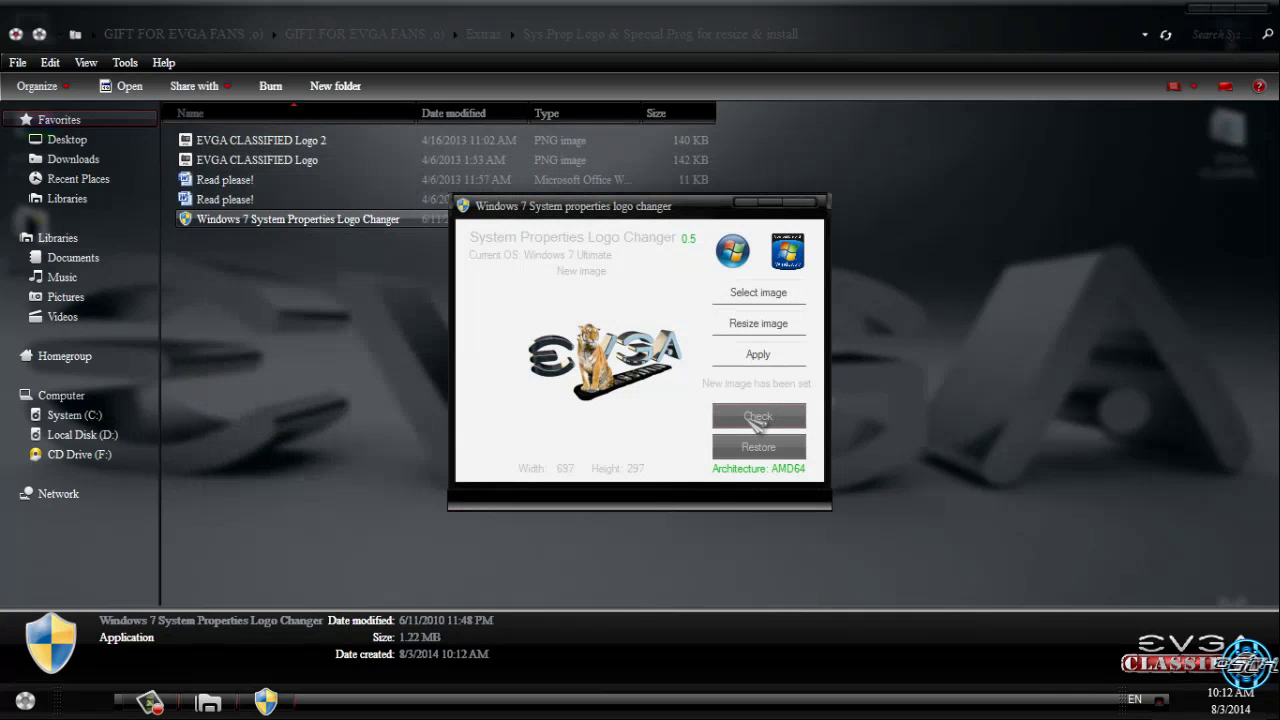
# Verify the EVGA tiger logo on the System page, then close everything and return to Extras
pyautogui.click(757, 418)
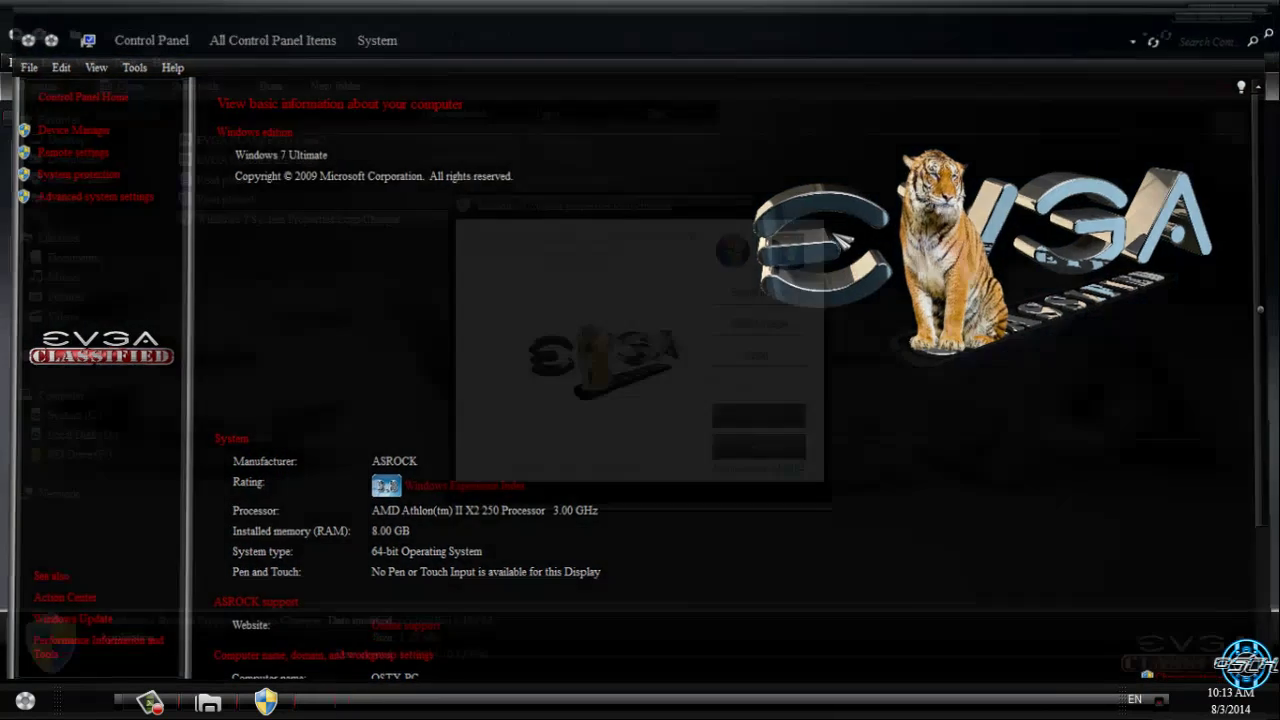
pyautogui.click(1268, 18)
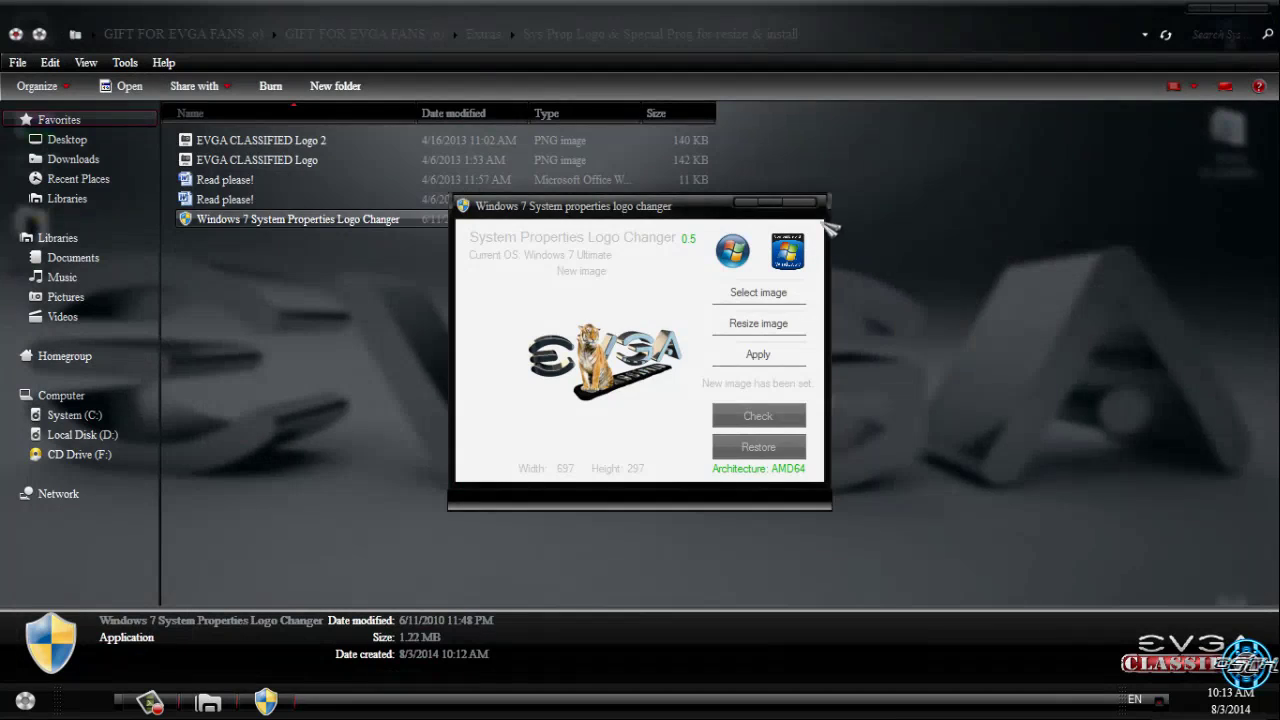
pyautogui.click(813, 208)
pyautogui.click(18, 36)
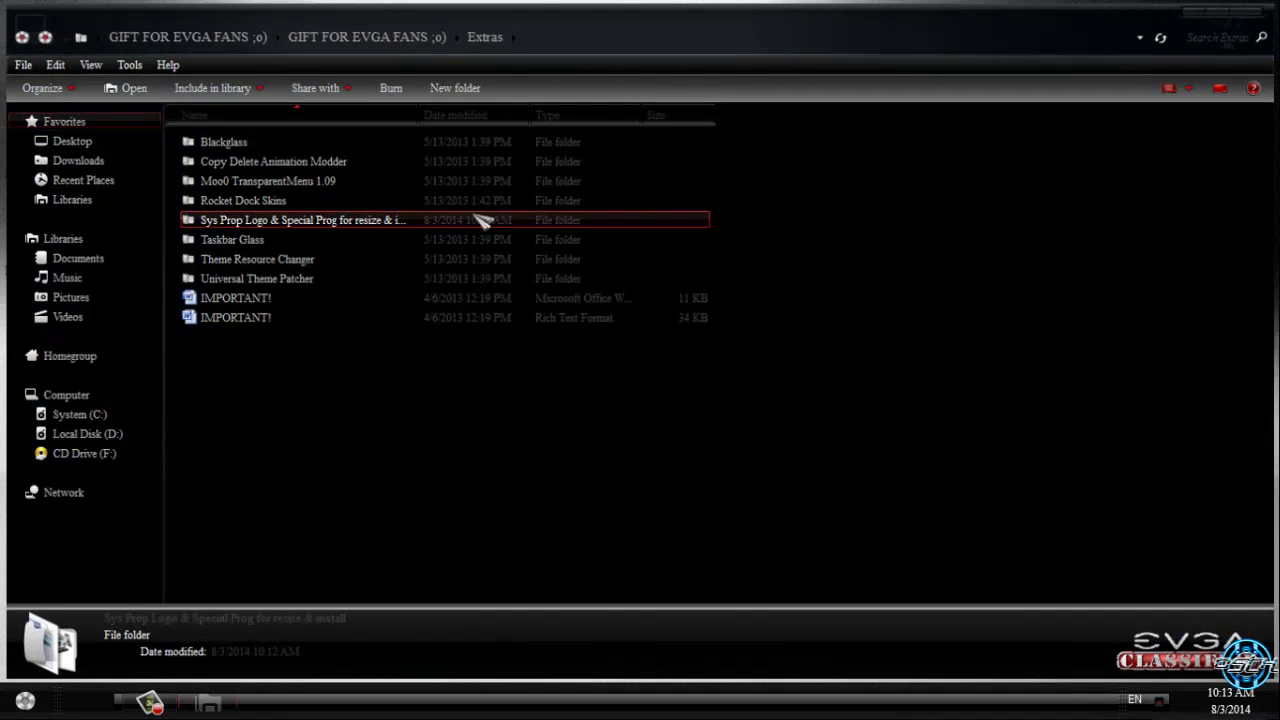
# Close Explorer, refresh the desktop and open the Personalization settings
pyautogui.hotkey('alt', 'F4')
pyautogui.rightClick(430, 242)
pyautogui.click(529, 400)
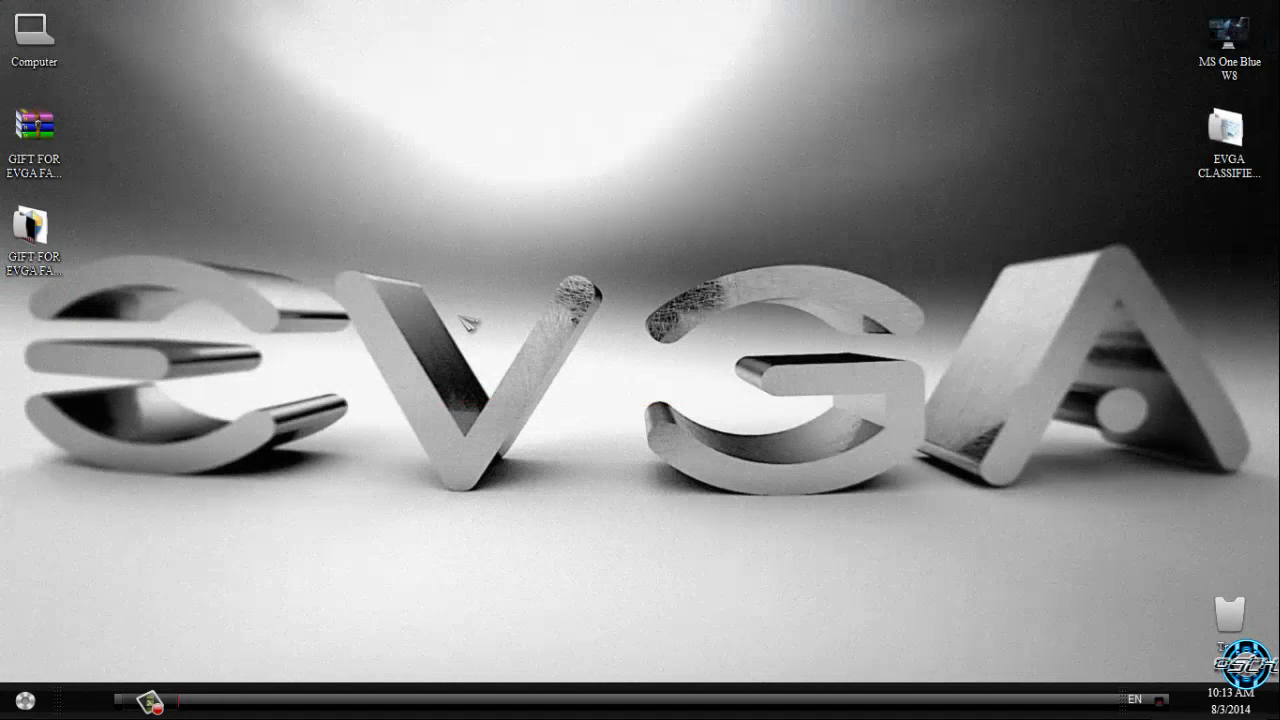
pyautogui.rightClick(462, 316)
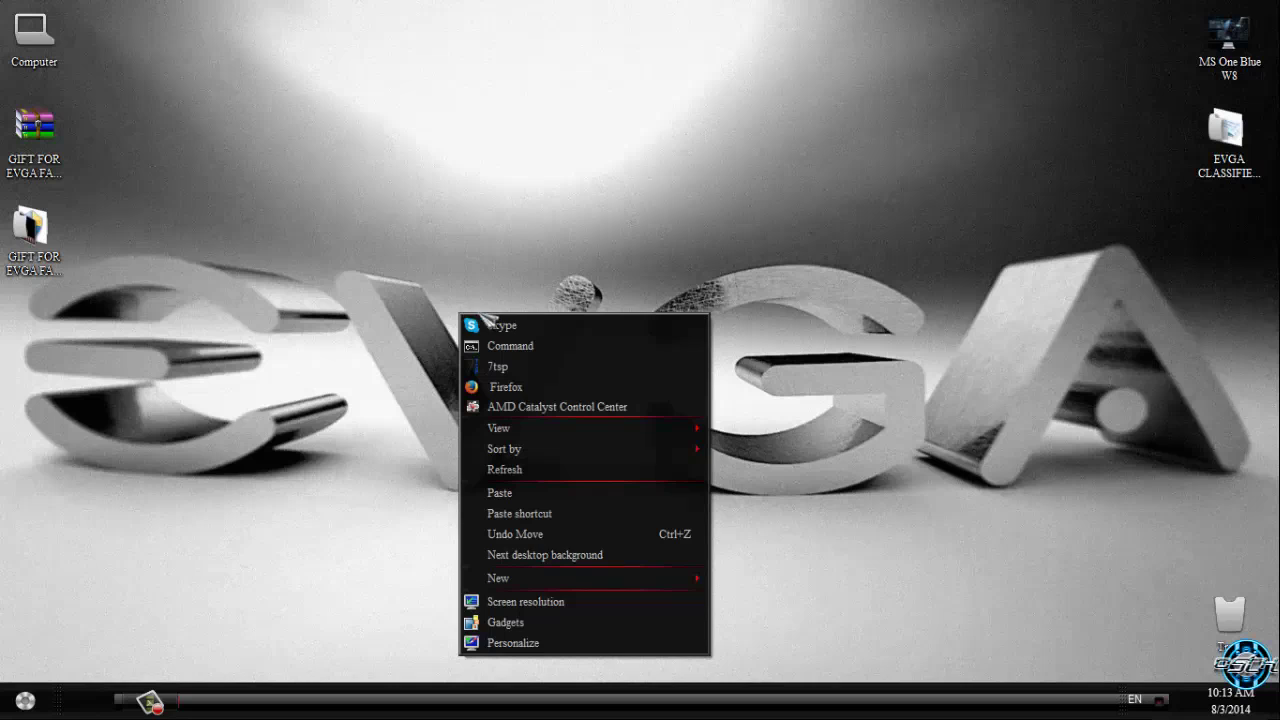
pyautogui.click(586, 644)
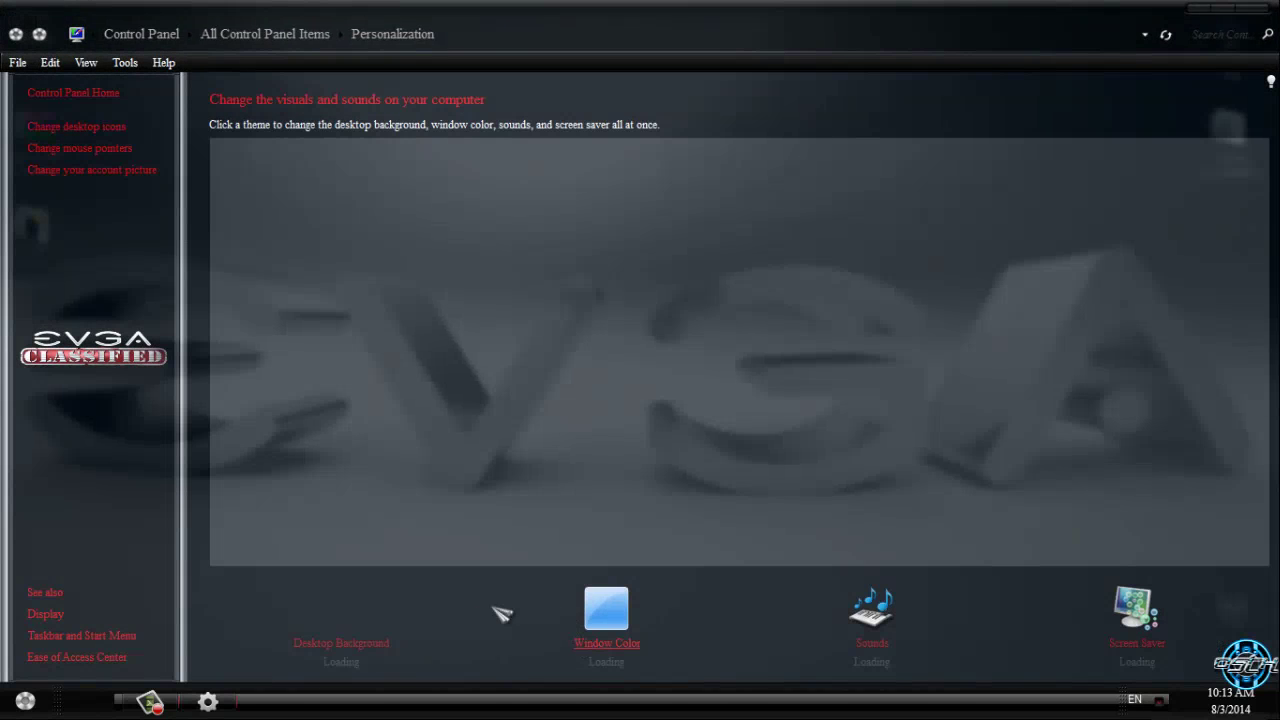
# Preview the third EVGA wallpaper and the red EVGA Classified wallpaper as the desktop background
pyautogui.click(340, 643)
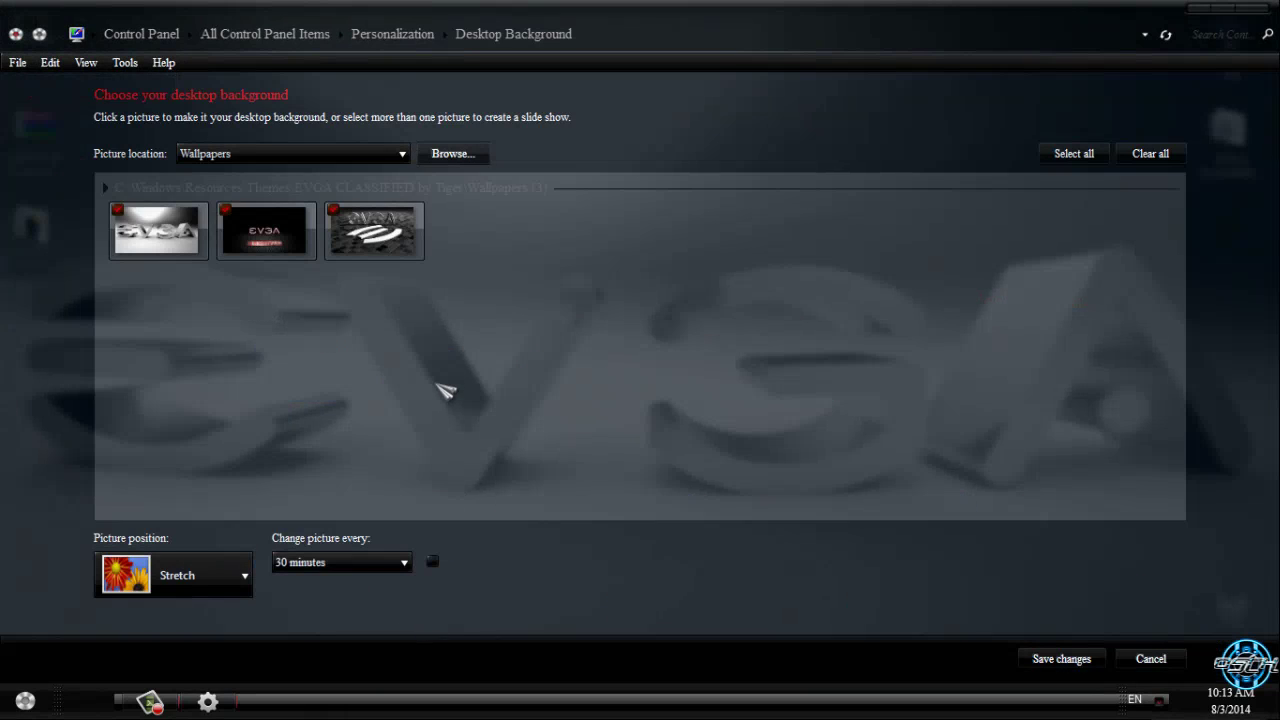
pyautogui.click(360, 240)
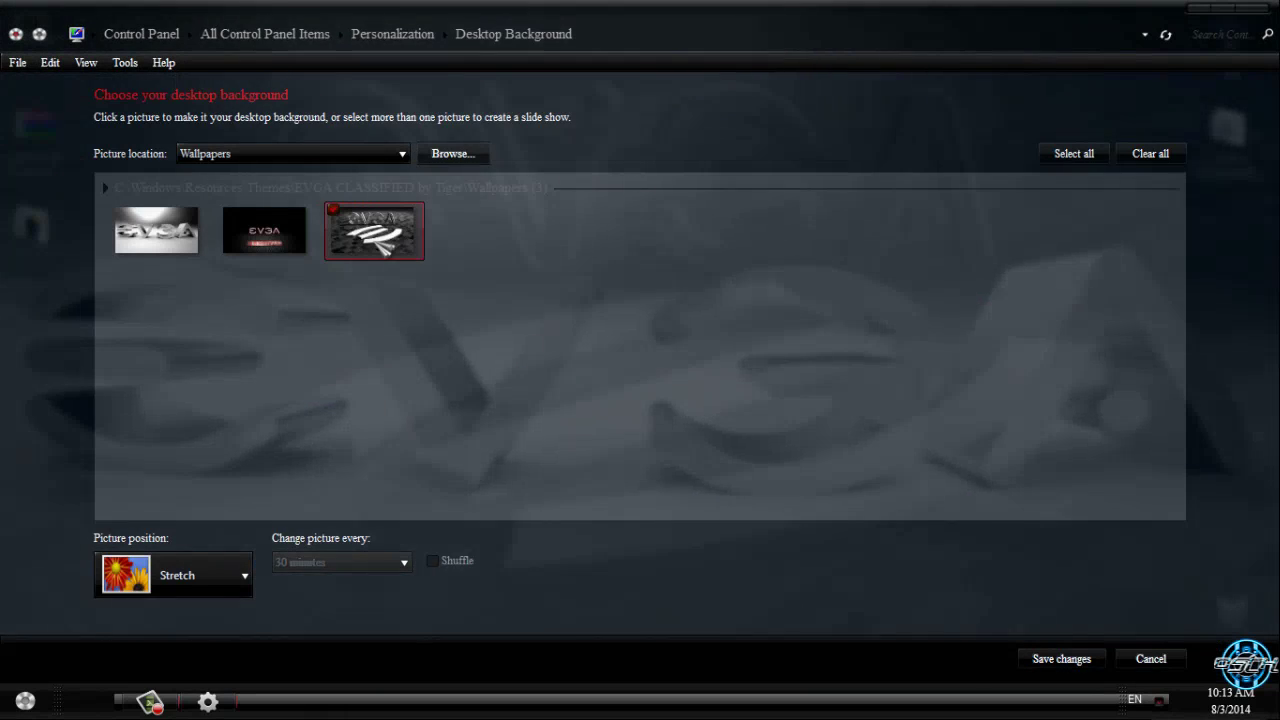
pyautogui.click(208, 700)
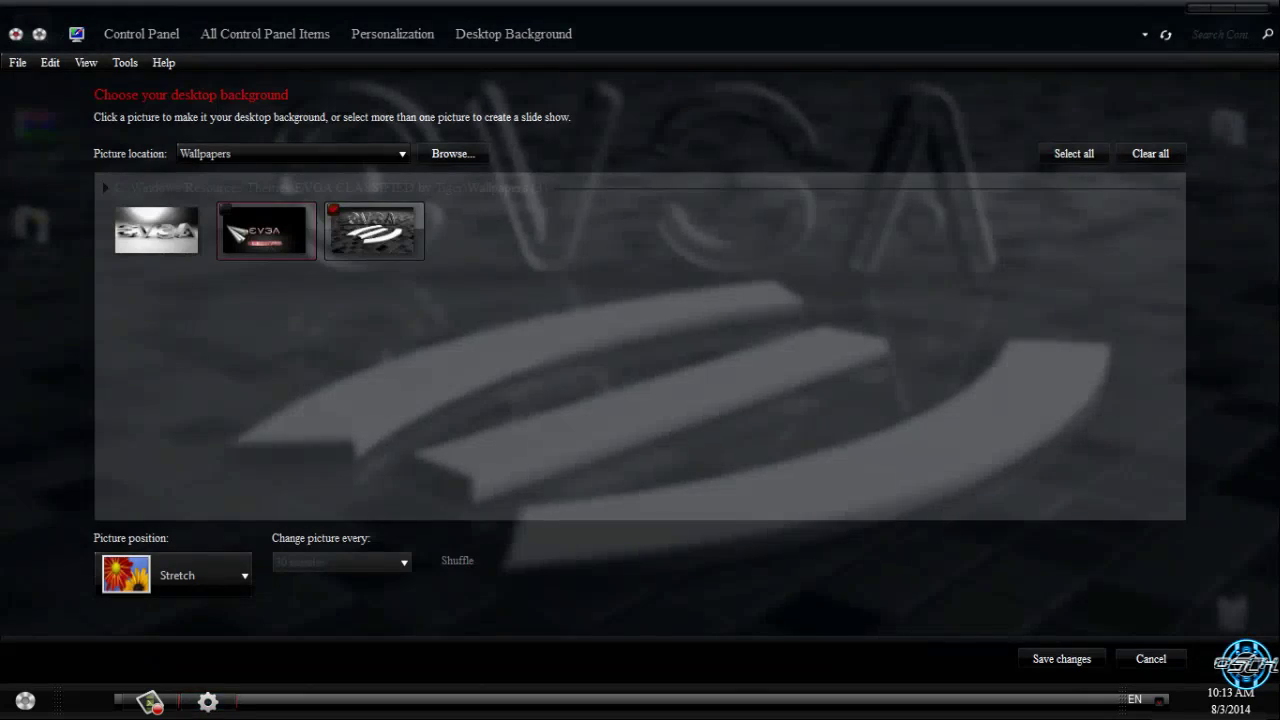
pyautogui.click(265, 228)
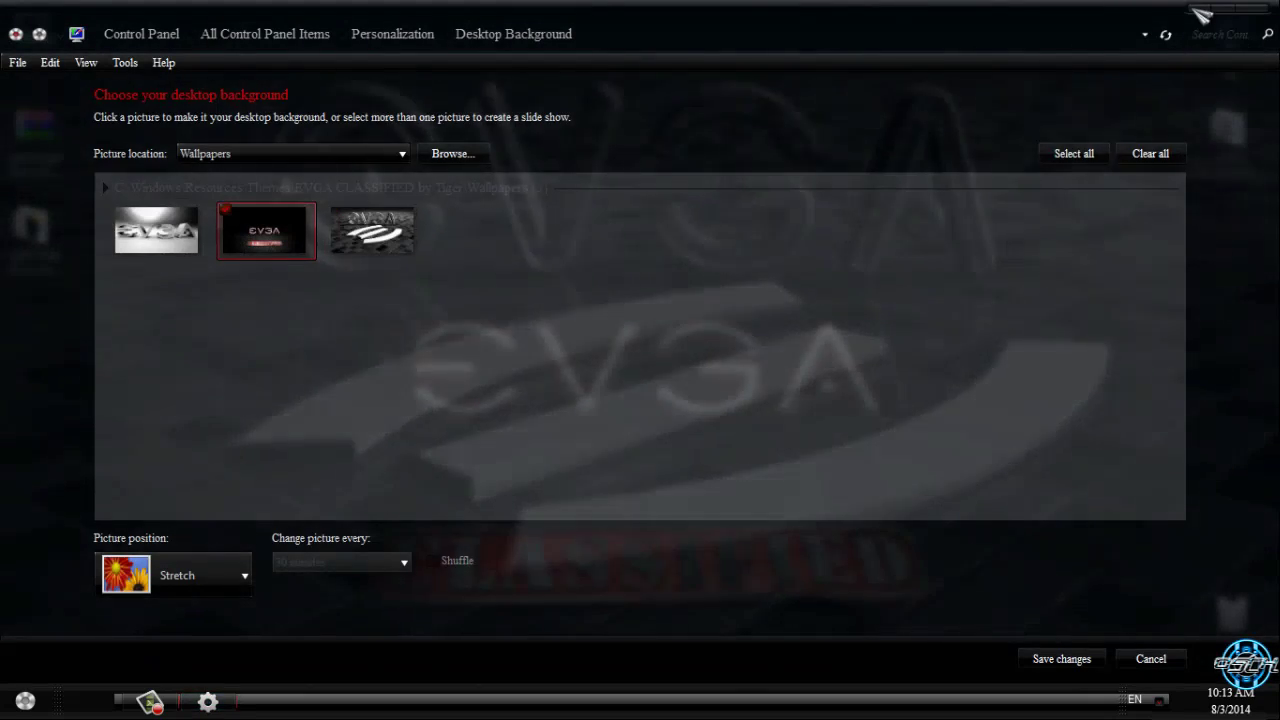
pyautogui.press('super')
pyautogui.press('super')
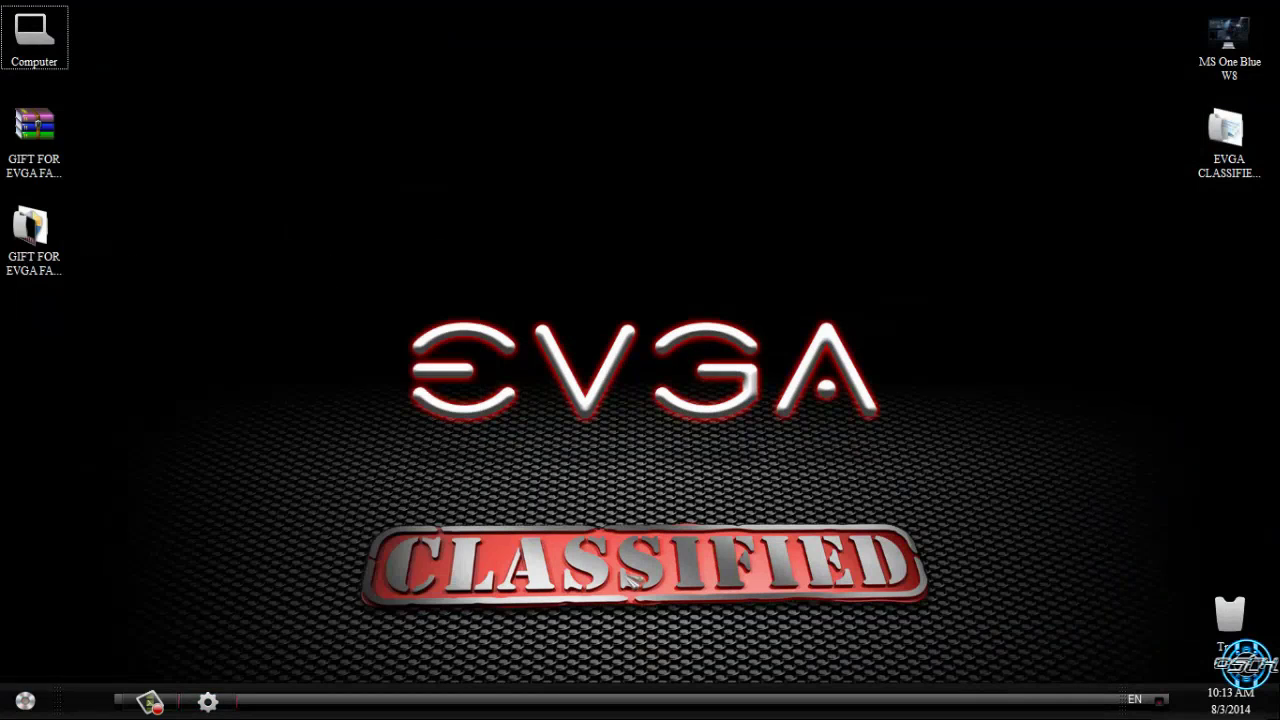
pyautogui.click(210, 703)
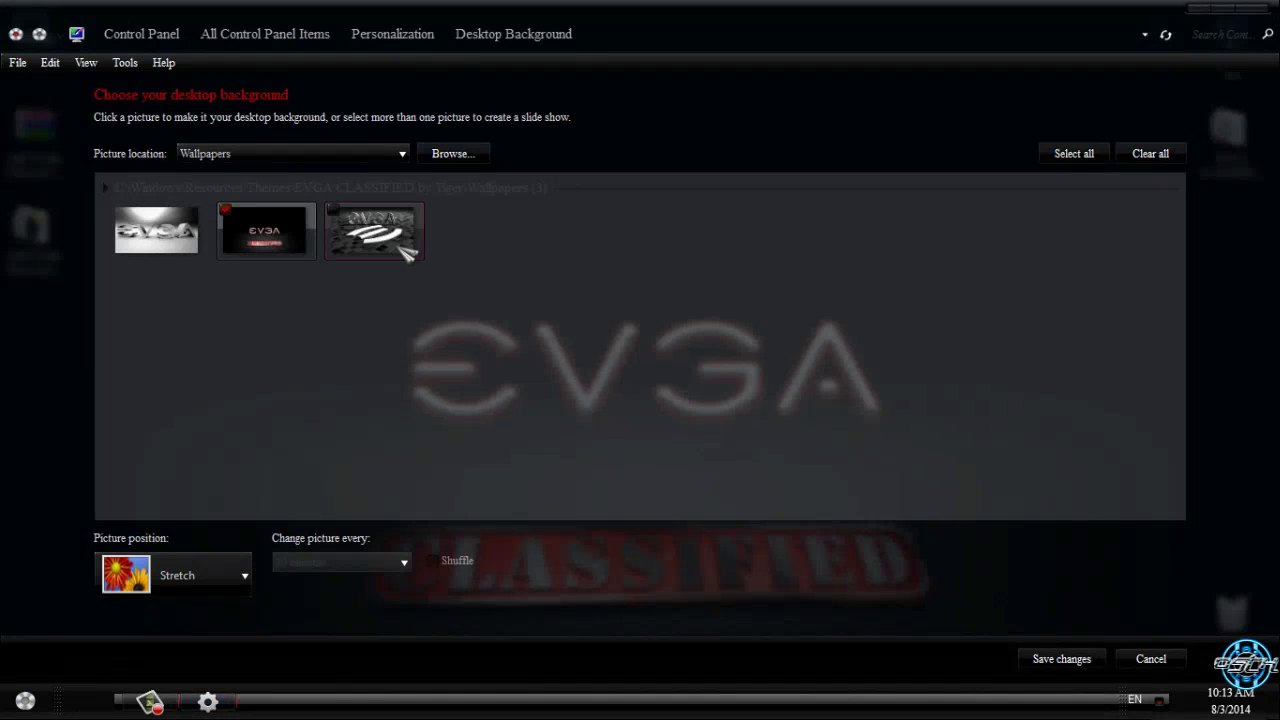
# Choose the silver 3D EVGA wallpaper, preview it, and save the change
pyautogui.click(163, 249)
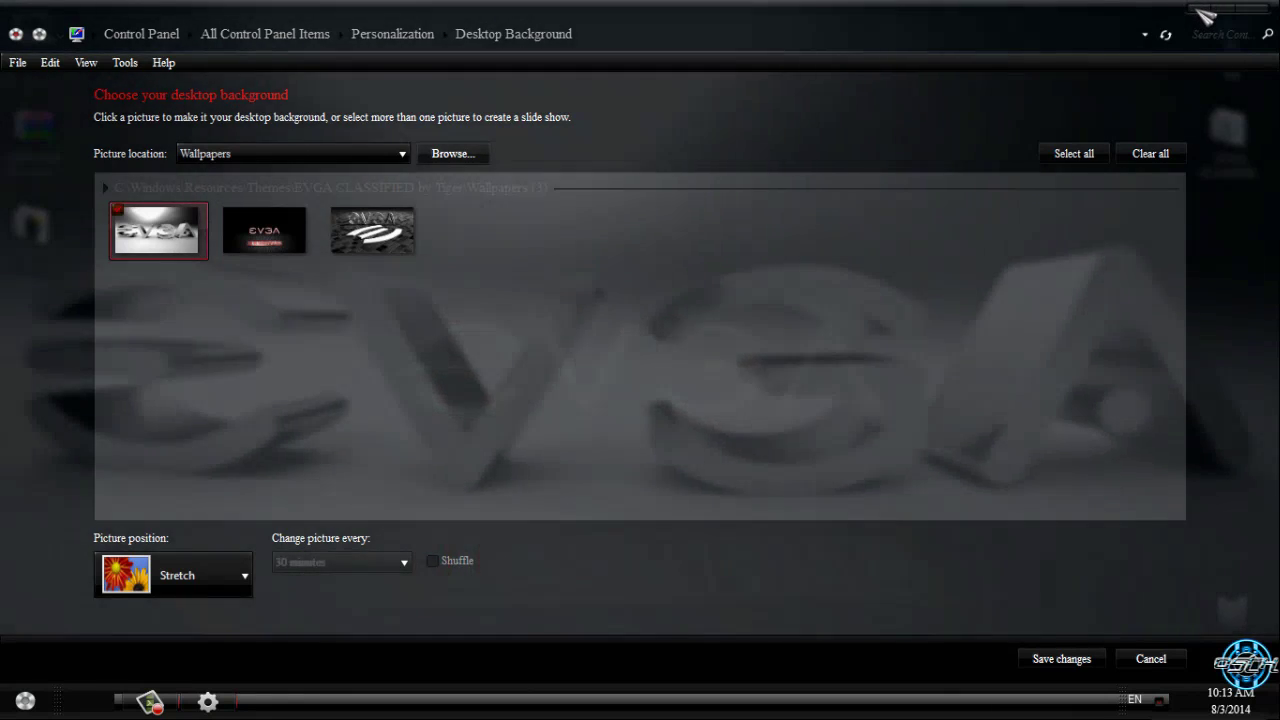
pyautogui.click(1199, 10)
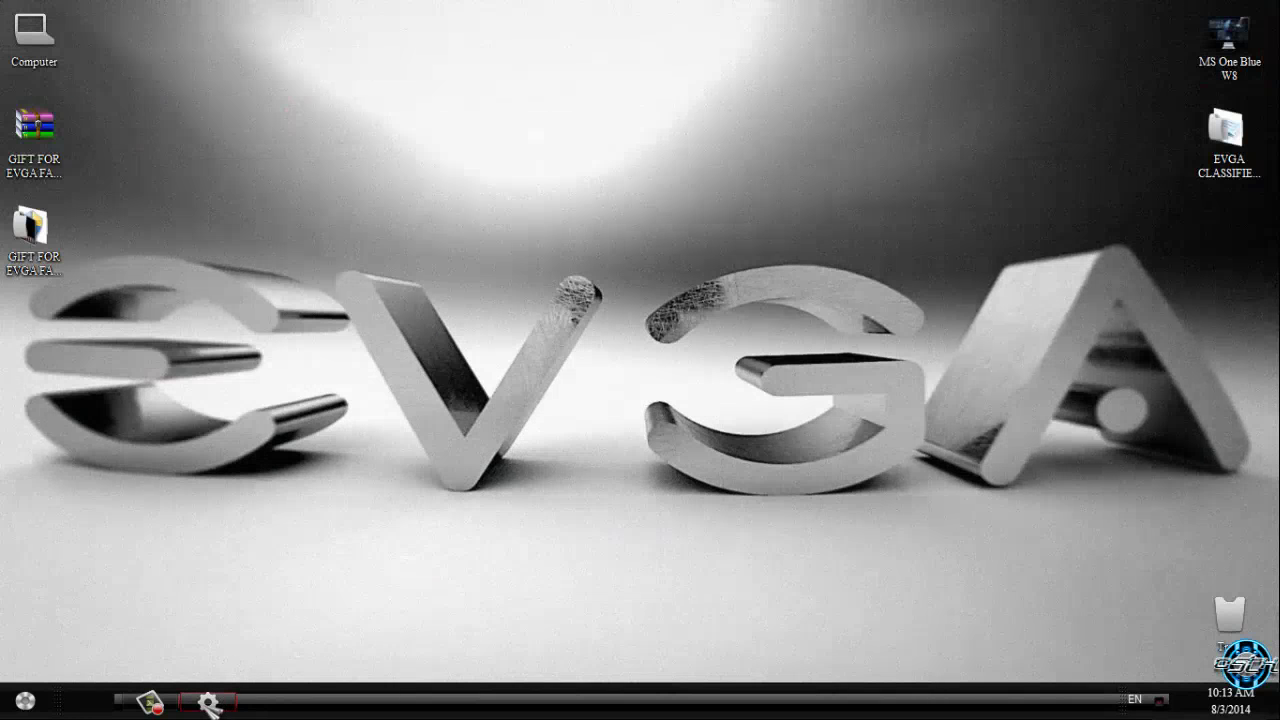
pyautogui.click(208, 702)
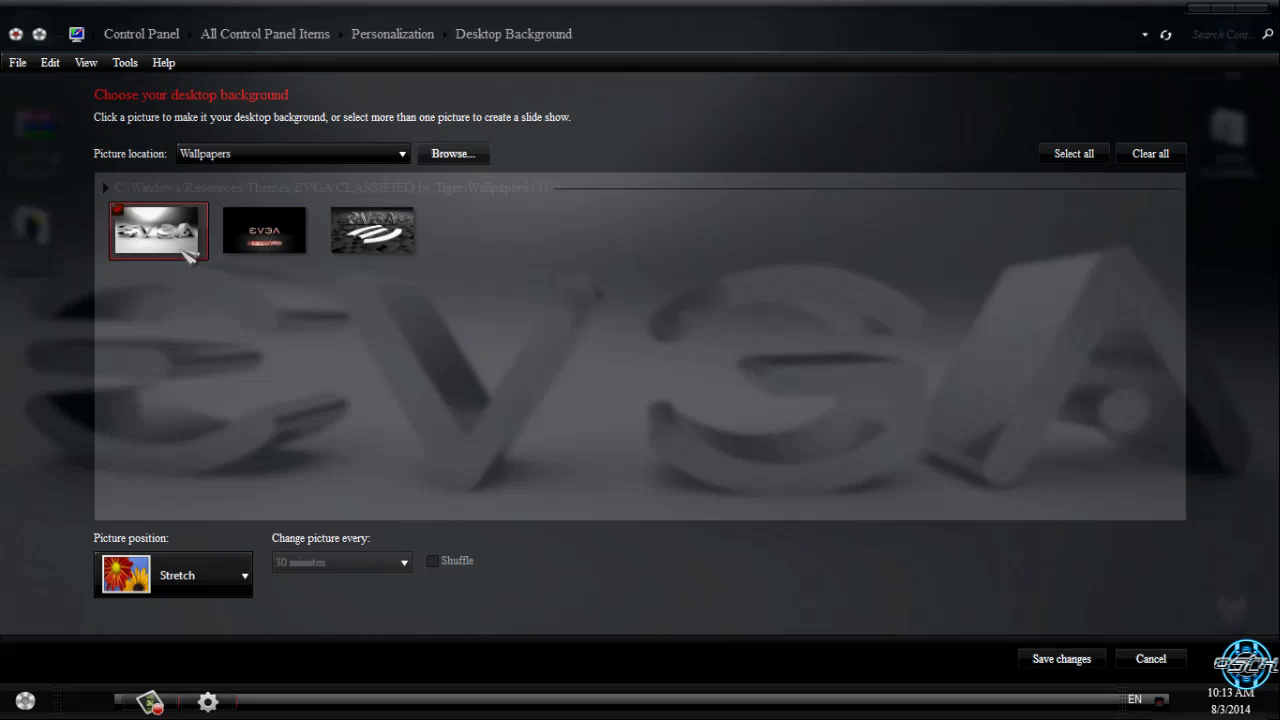
pyautogui.click(1048, 658)
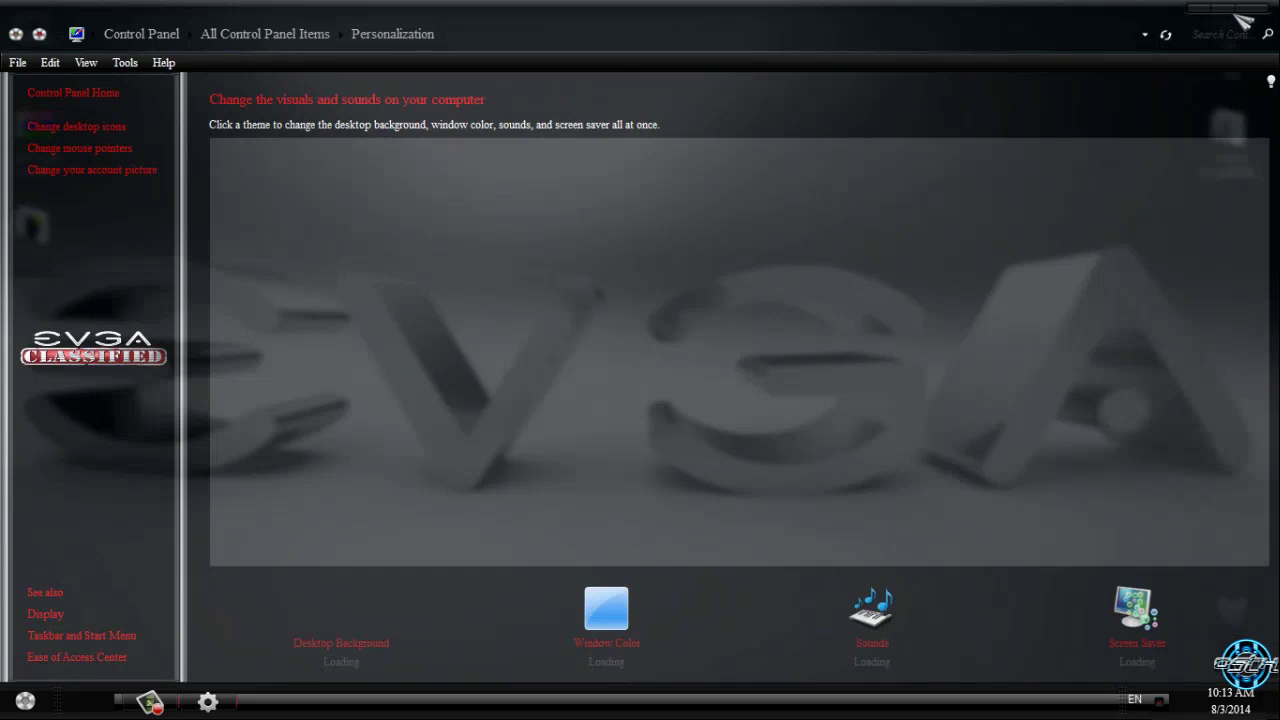
# Close Personalization, then view and close the System page via Start's Computer > Properties
pyautogui.hotkey('alt', 'F4')
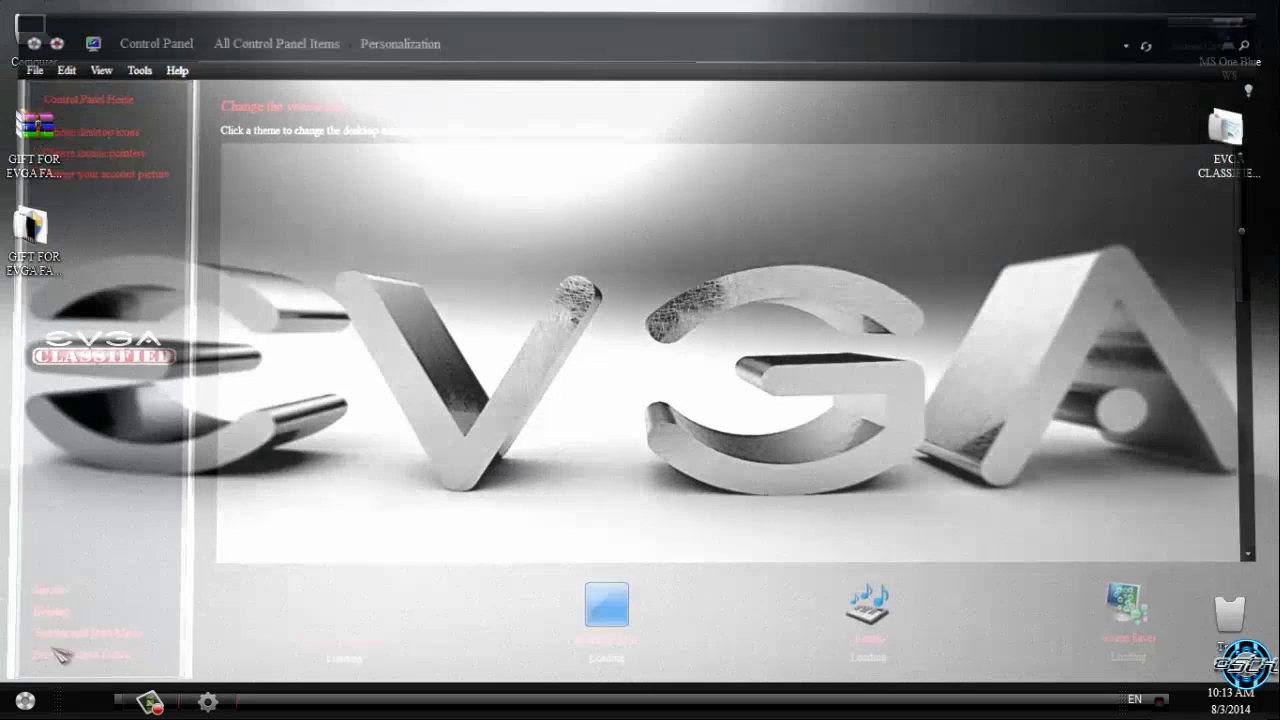
pyautogui.click(25, 700)
pyautogui.rightClick(370, 438)
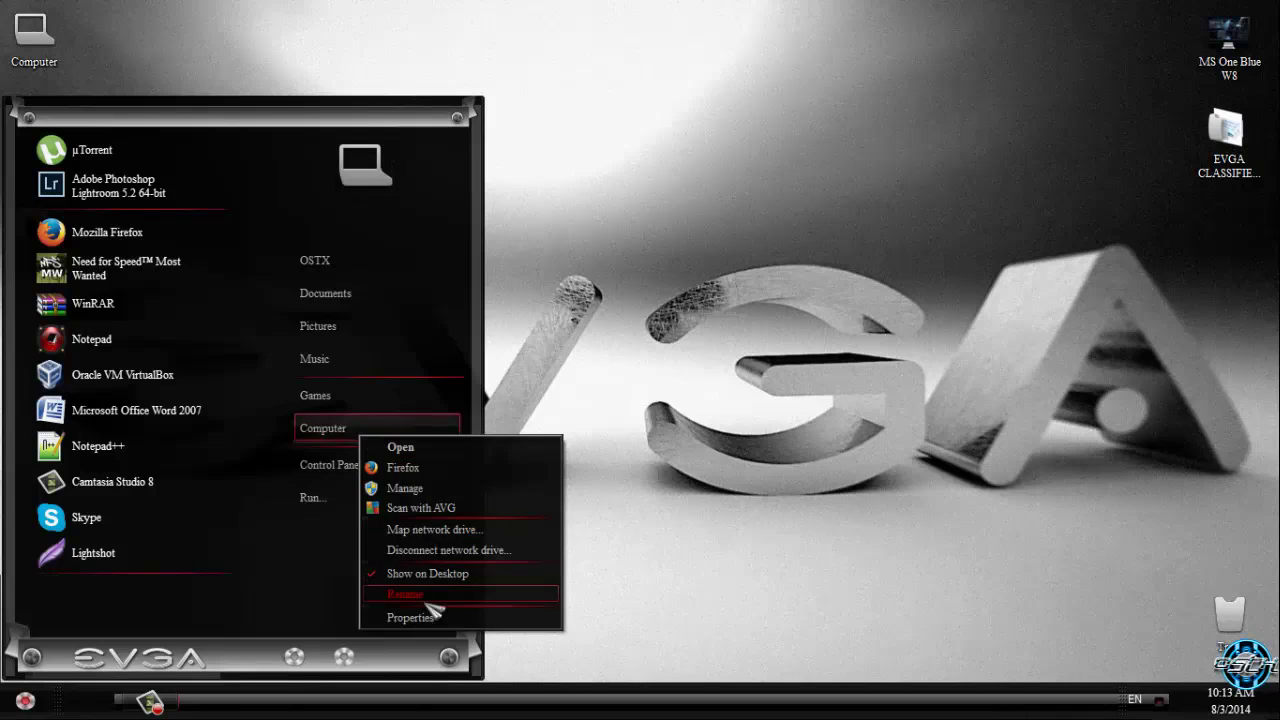
pyautogui.click(405, 612)
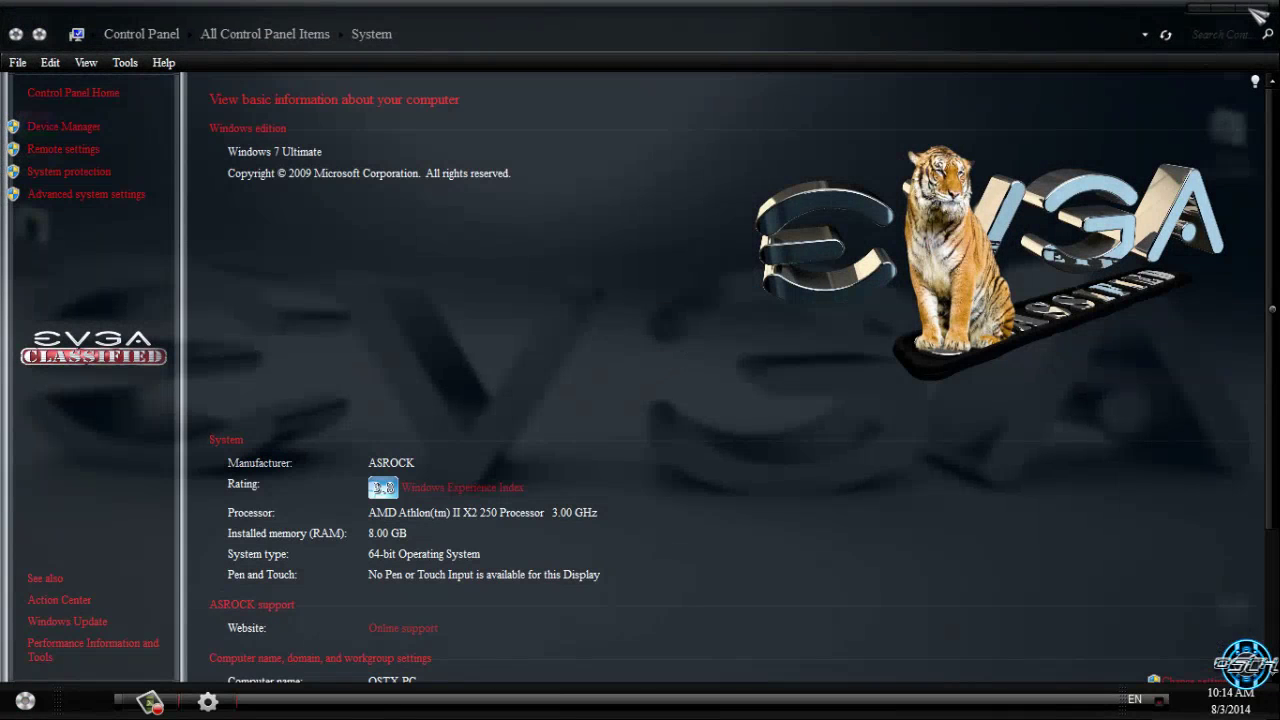
pyautogui.click(1252, 12)
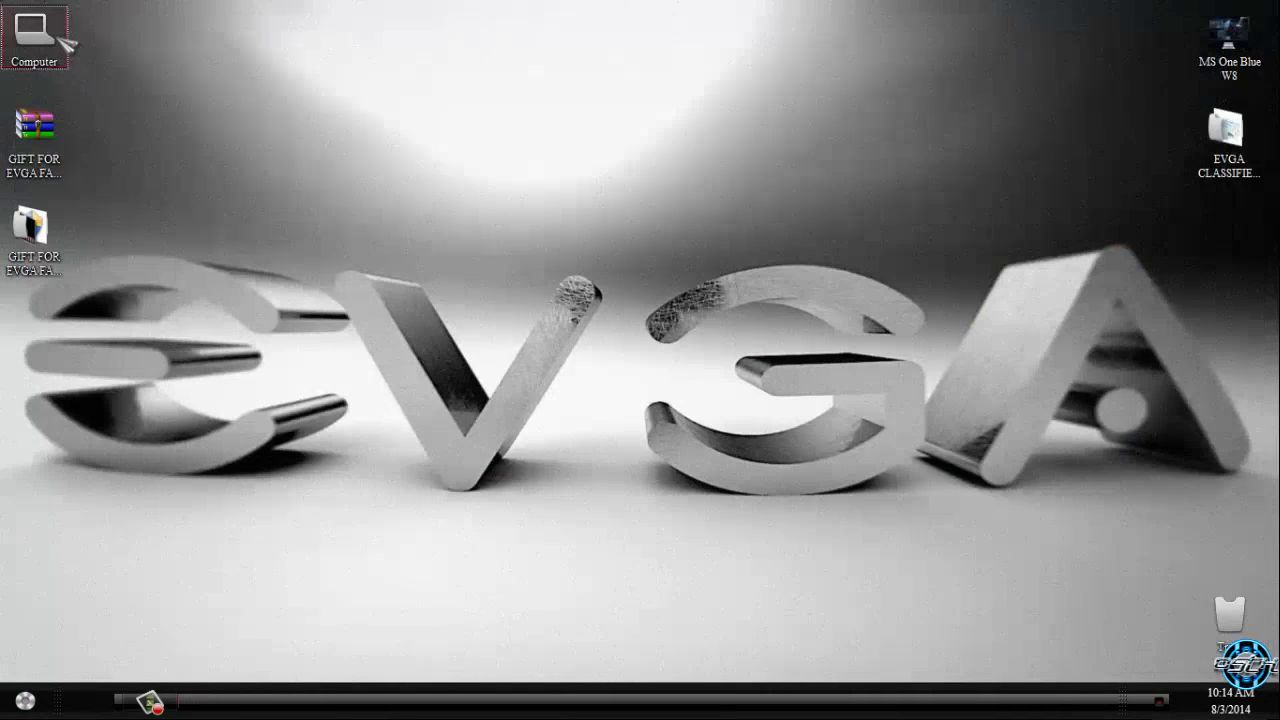
# Open Computer from the desktop and compare details of System (C:) and Local Disk (D:)
pyautogui.doubleClick(31, 23)
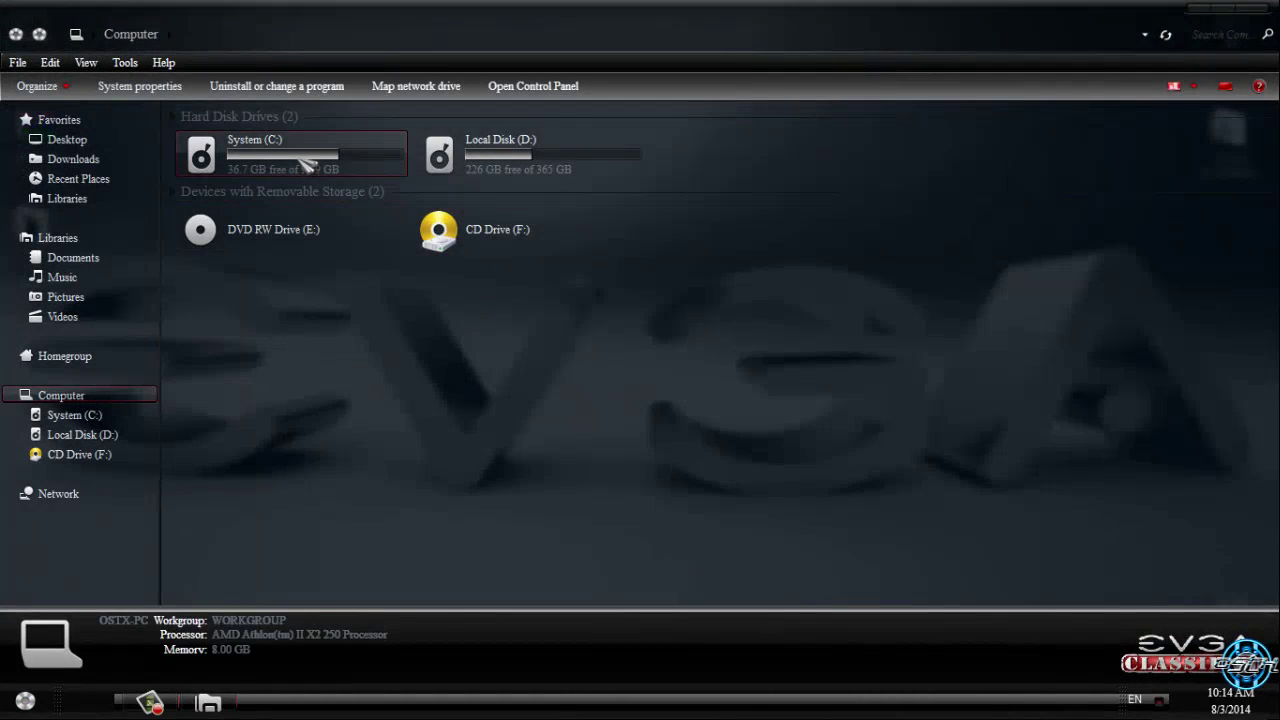
pyautogui.click(240, 170)
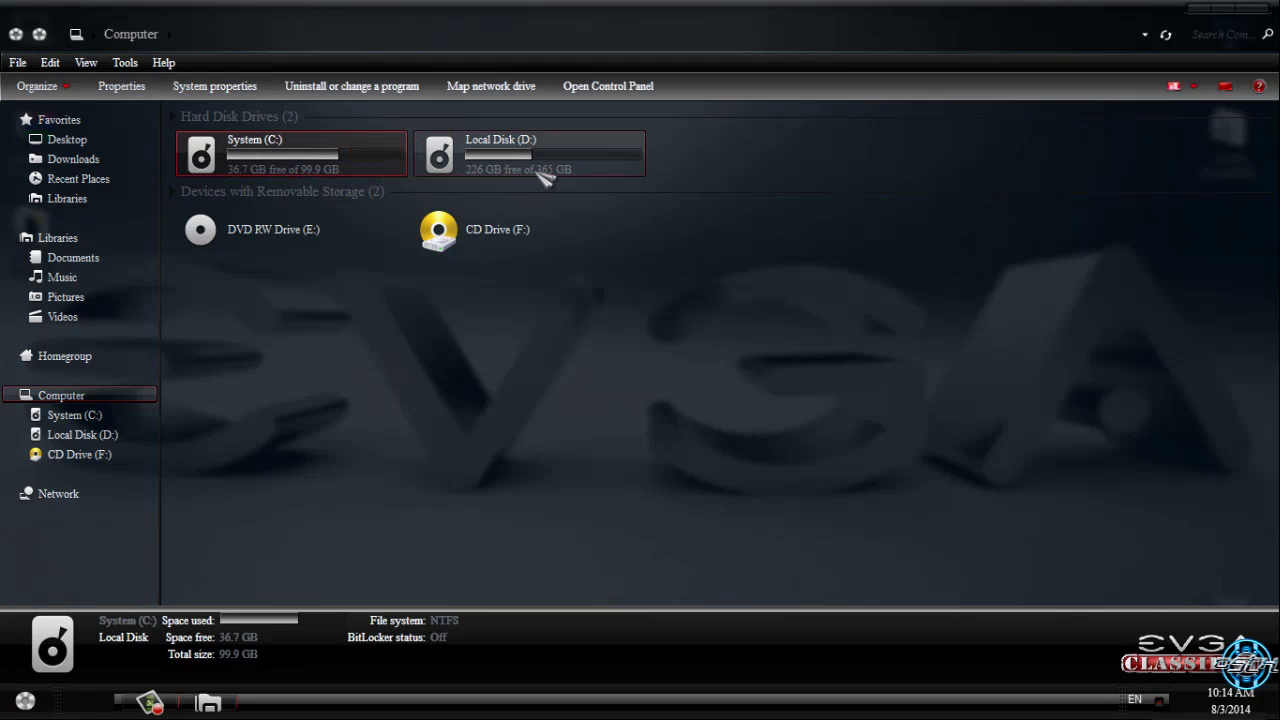
pyautogui.click(470, 160)
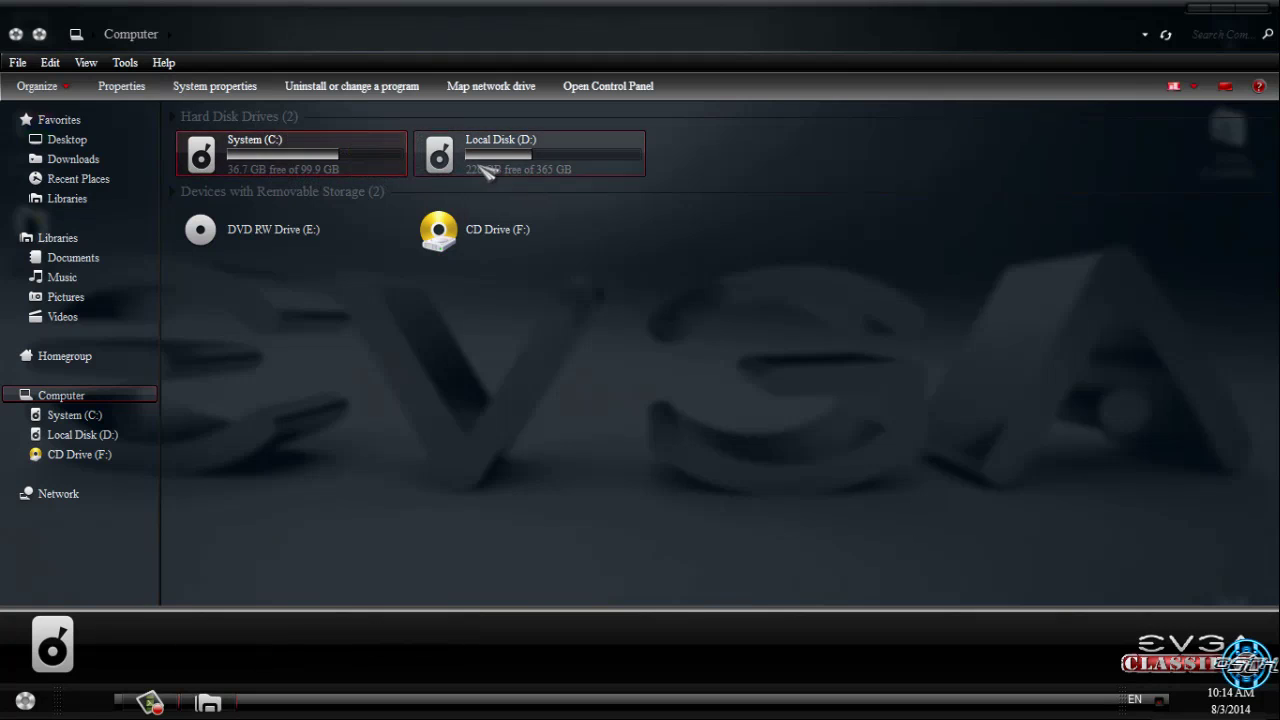
pyautogui.click(328, 170)
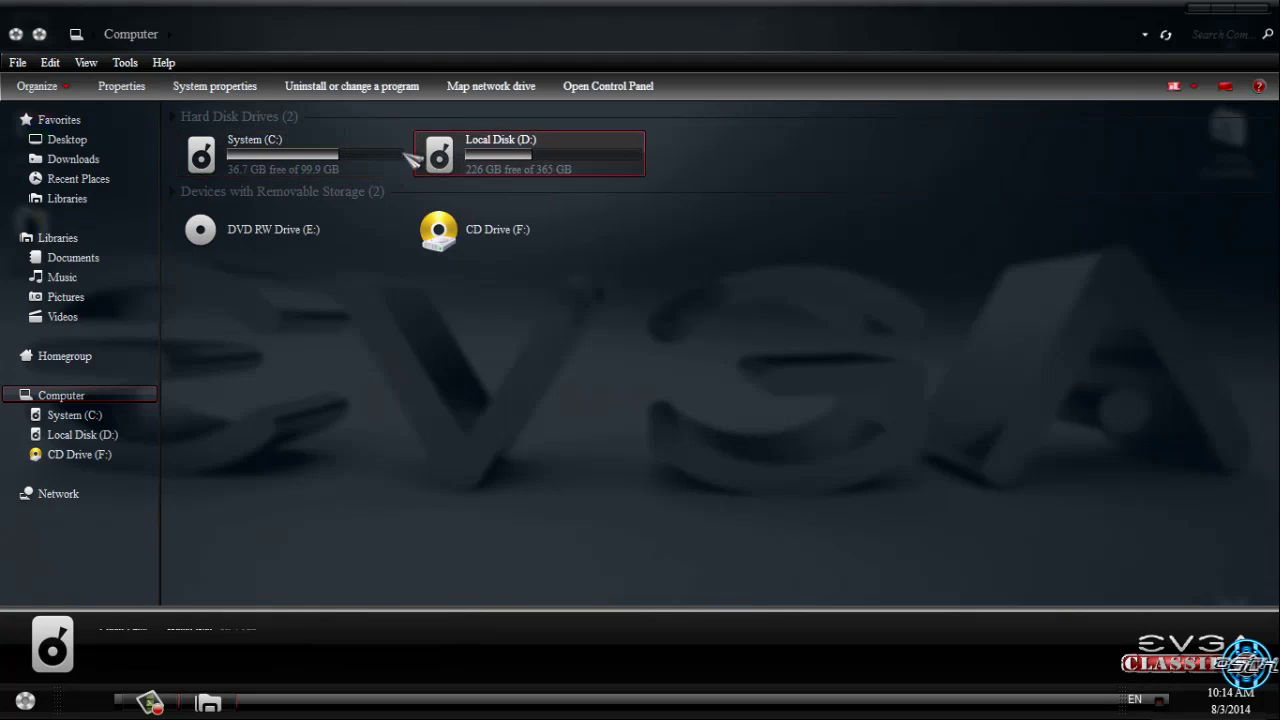
pyautogui.click(415, 158)
pyautogui.click(363, 166)
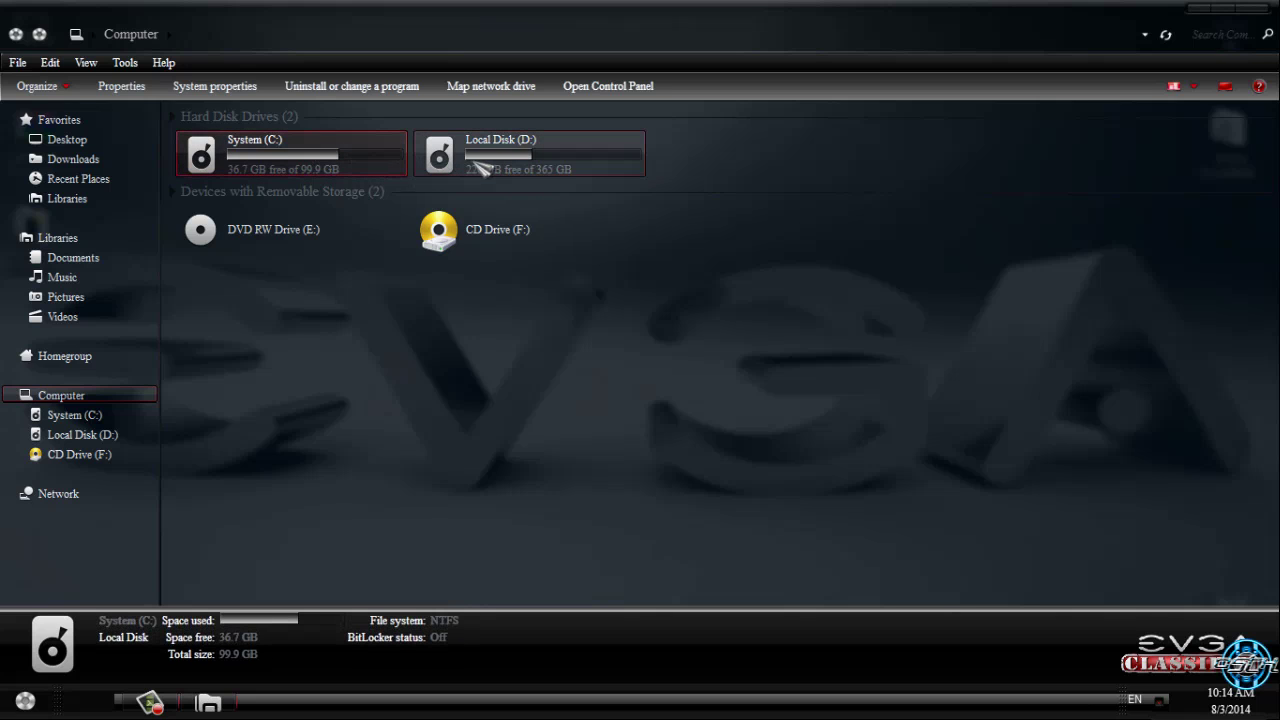
# Restore the Computer window to a smaller size, close it, and reopen the Start menu
pyautogui.moveTo(571, 3); pyautogui.dragTo(580, 50)
pyautogui.click(752, 331)
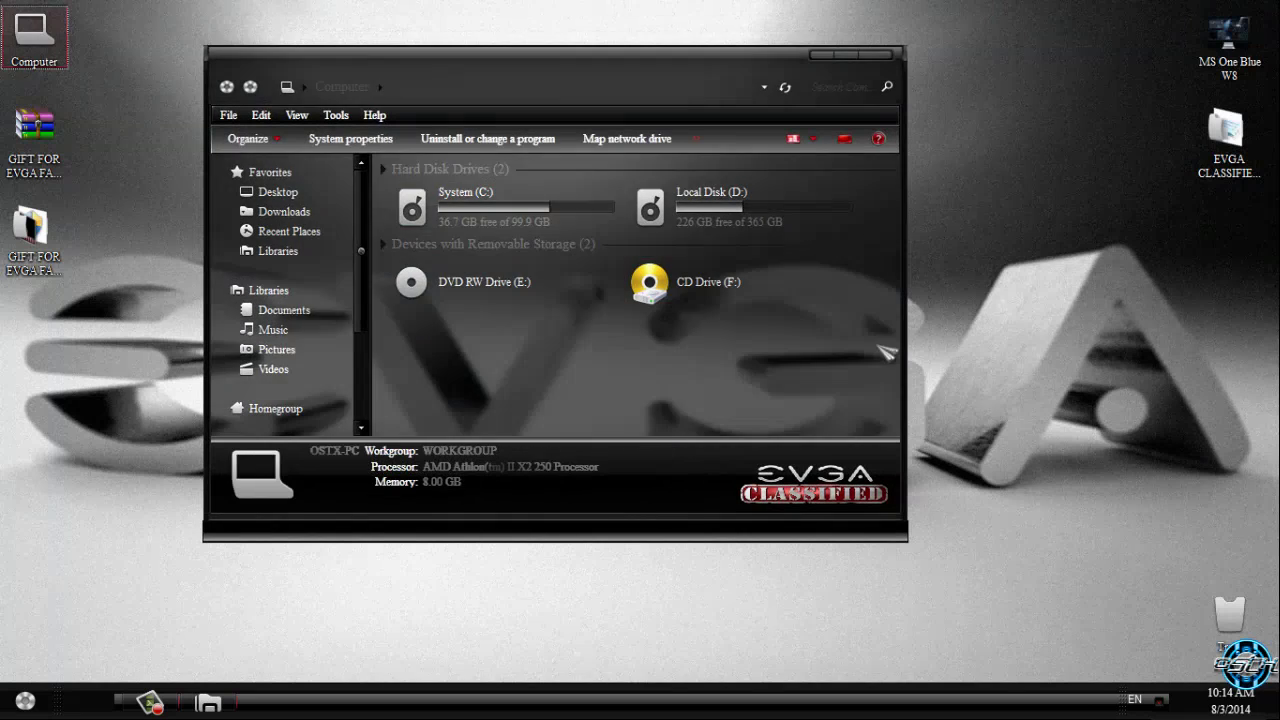
pyautogui.click(808, 397)
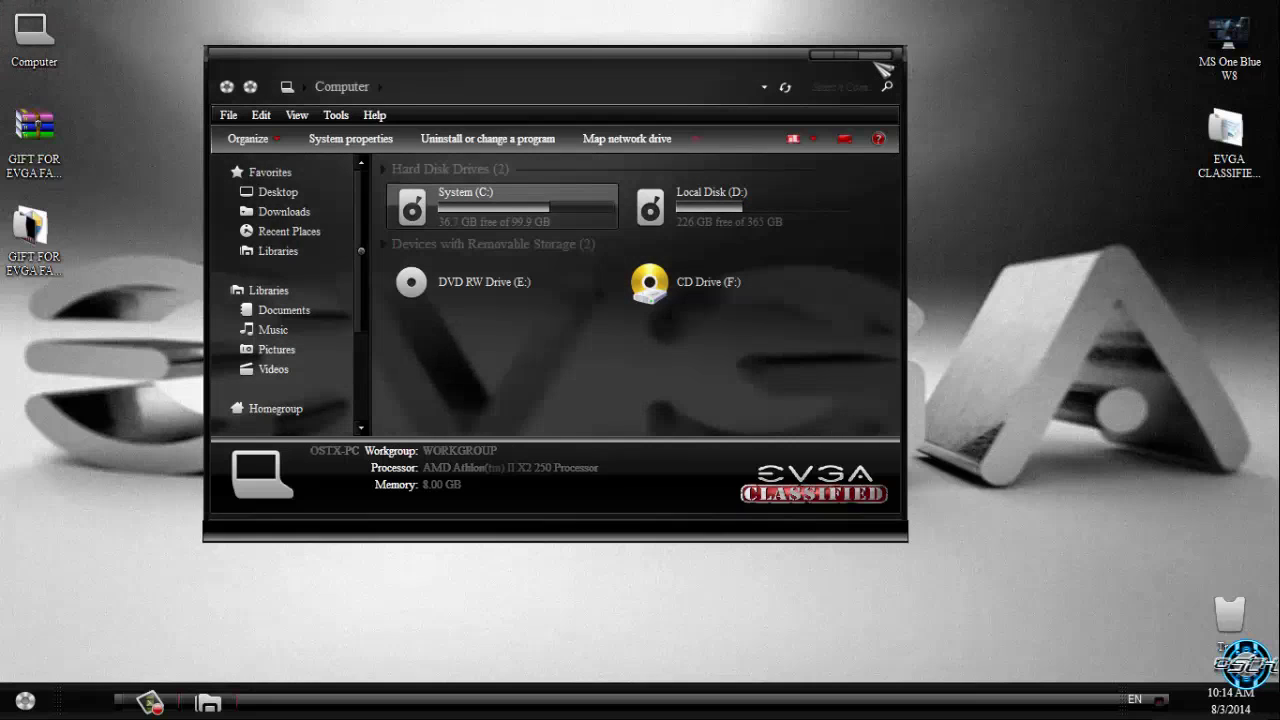
pyautogui.hotkey('alt', 'F4')
pyautogui.click(25, 700)
# Open the themed Control Panel from Start, restore it to a window, then close it
pyautogui.rightClick(376, 432)
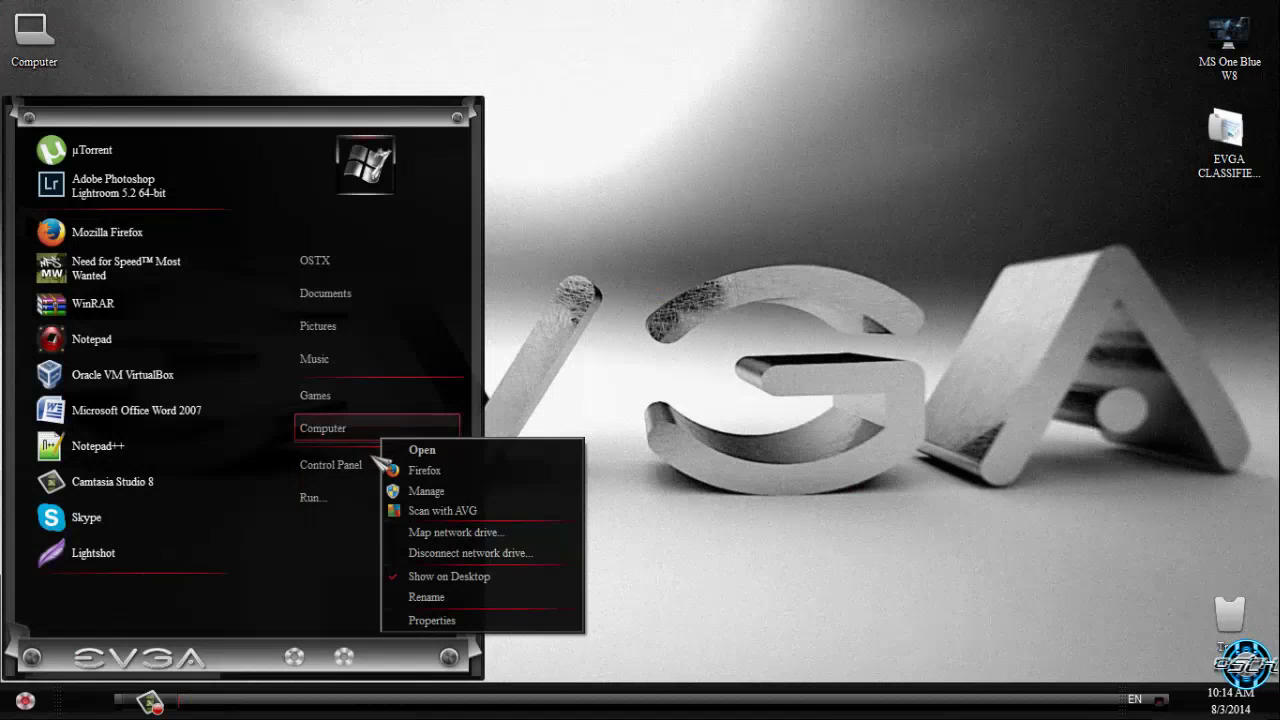
pyautogui.press('Escape')
pyautogui.rightClick(334, 466)
pyautogui.click(352, 477)
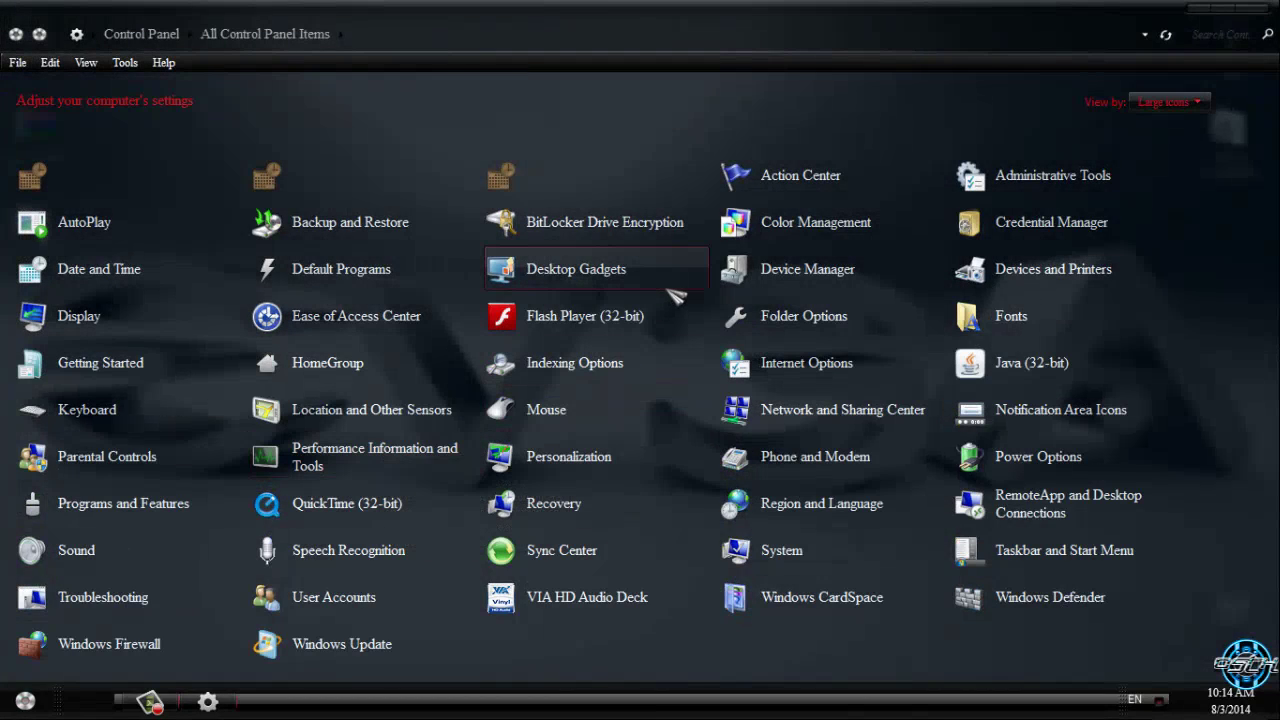
pyautogui.doubleClick(657, 8)
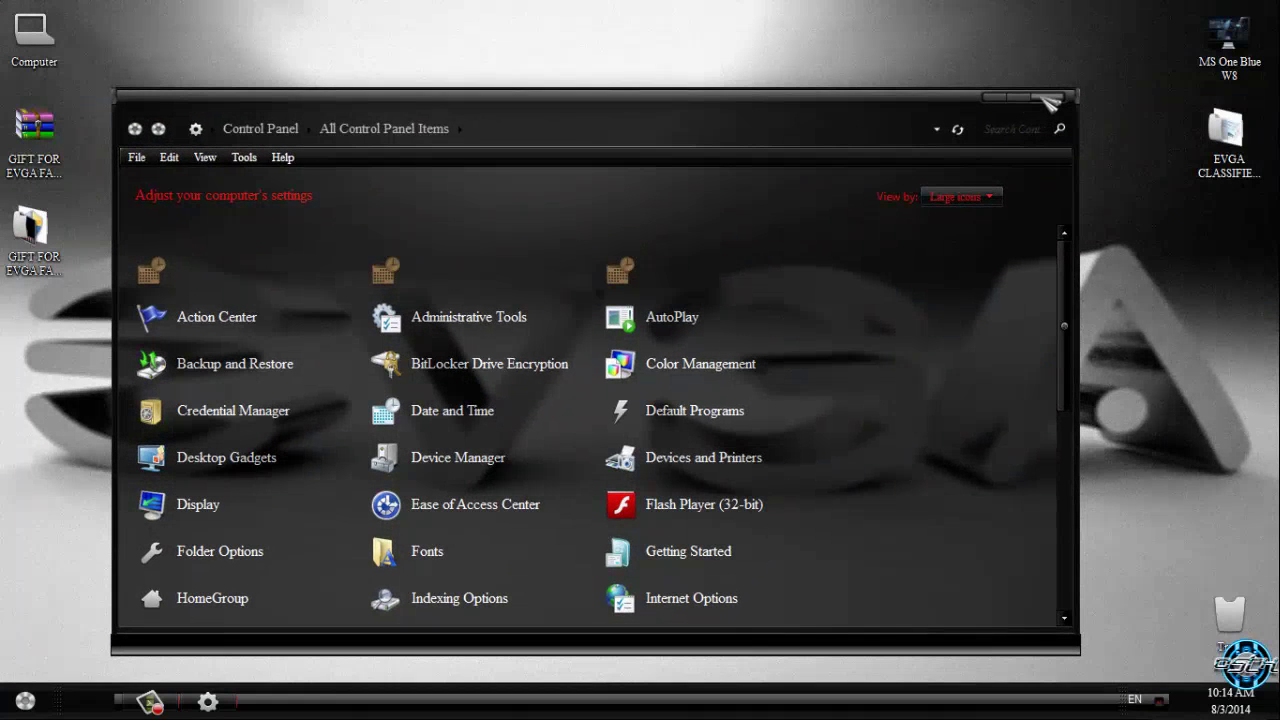
pyautogui.click(1045, 98)
# Peek at hidden notification icons and select the GIFT FOR EVGA FANS file on the desktop
pyautogui.click(1162, 702)
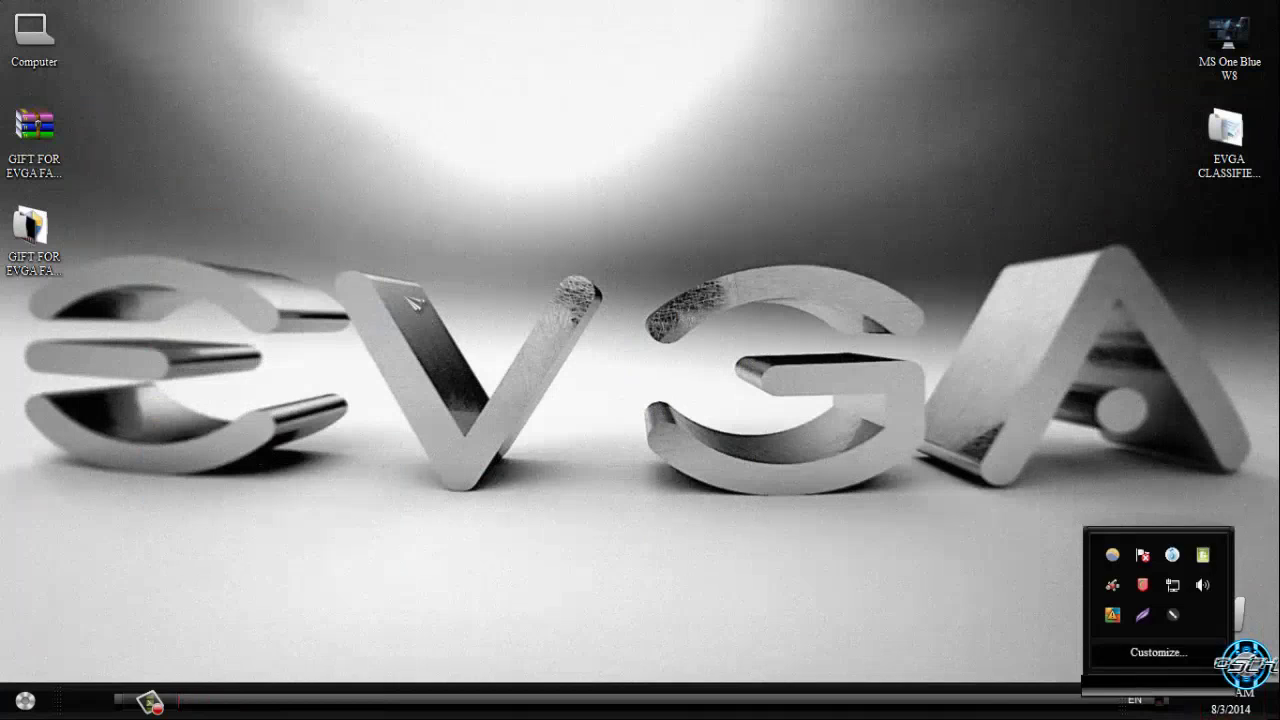
pyautogui.rightClick(397, 279)
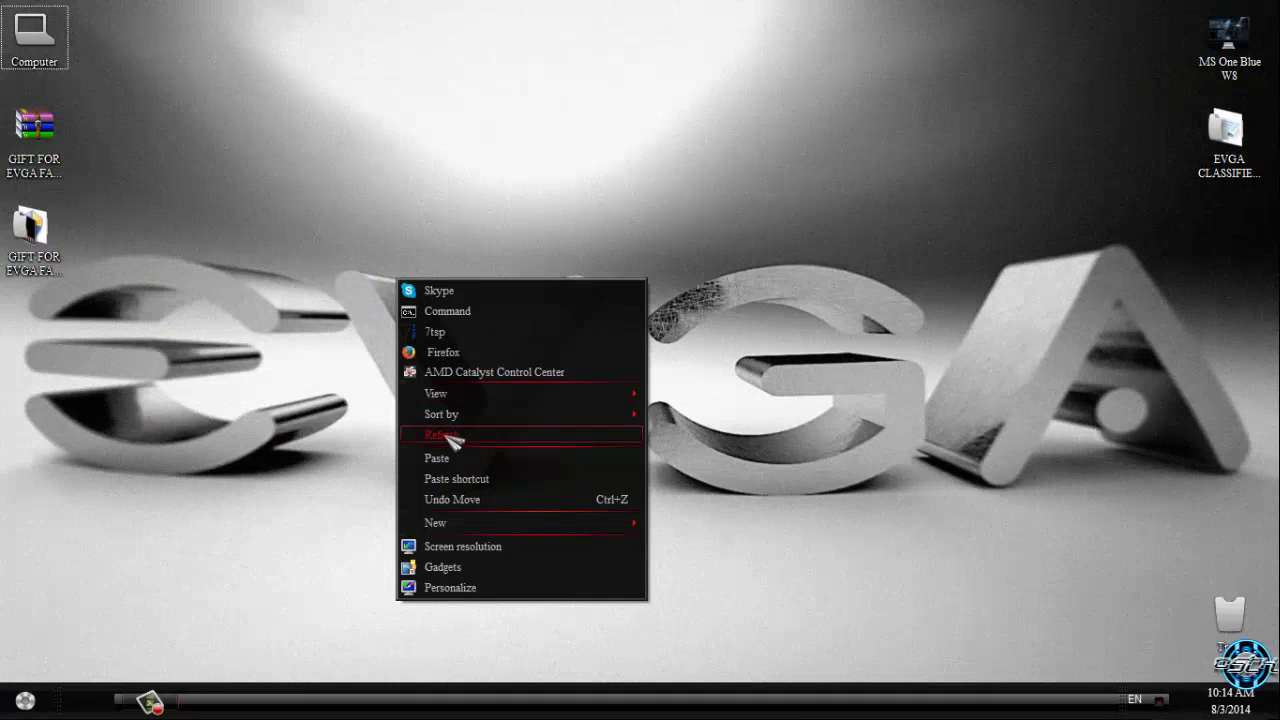
pyautogui.click(50, 162)
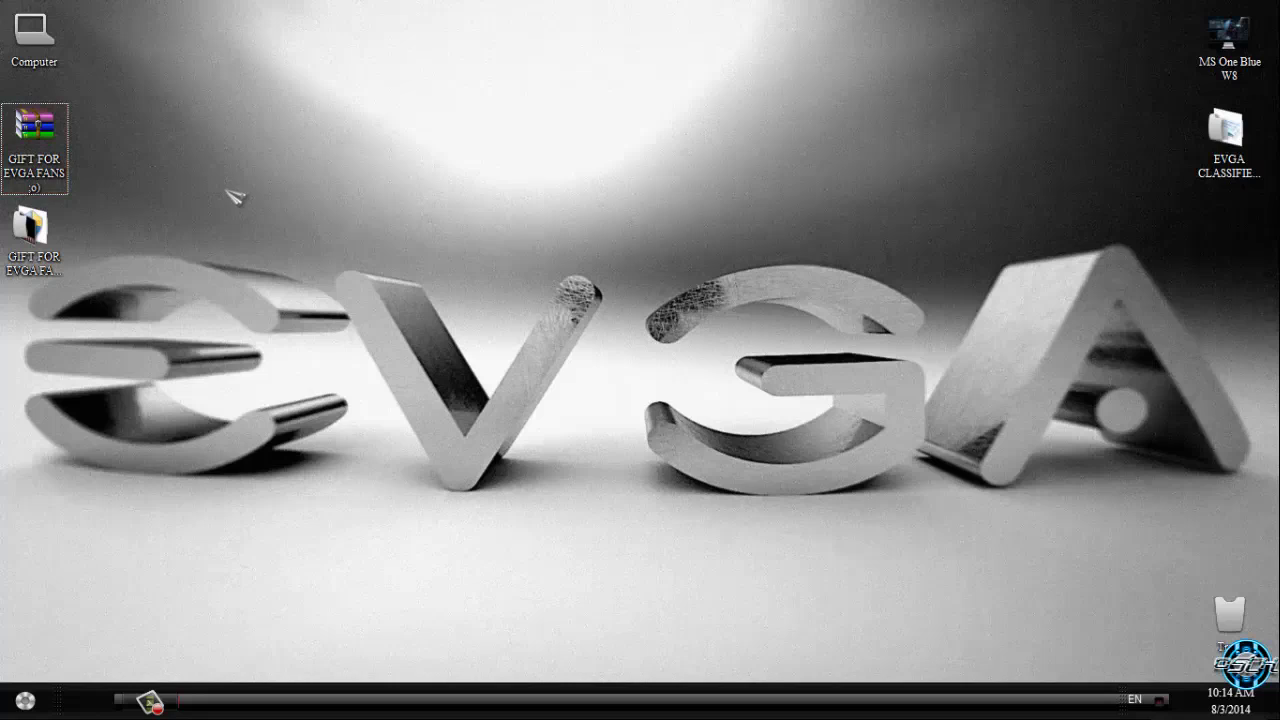